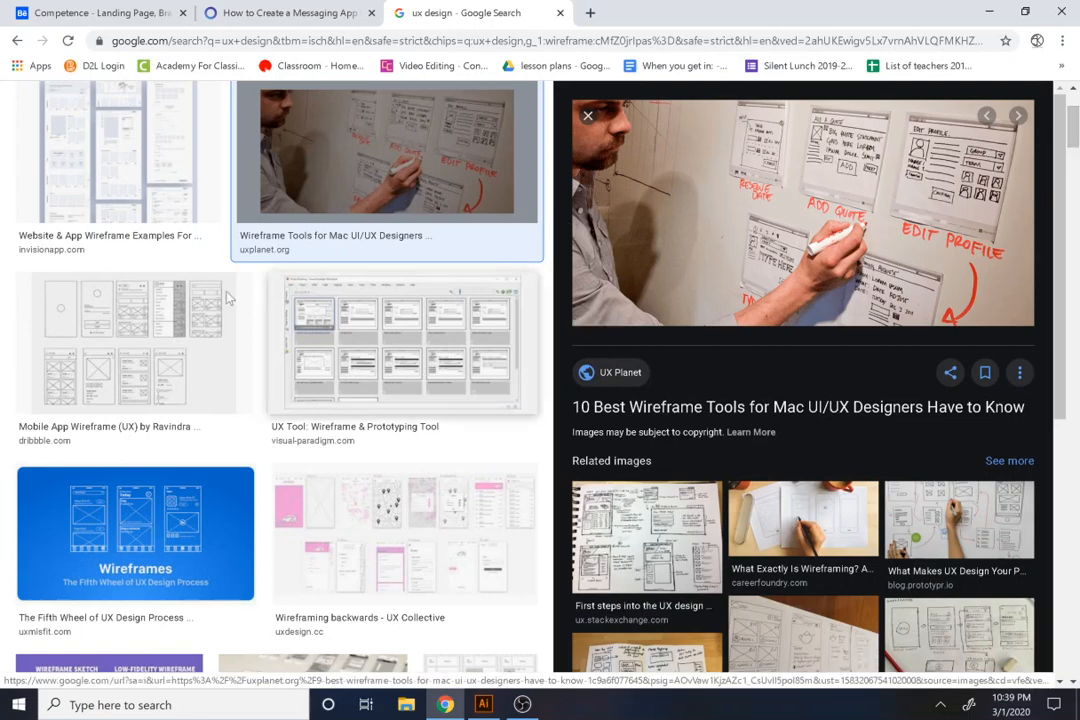
Step: Browse the wireframe image results, previewing mobile app, website and hand-sketched examples to examine their layouts
{"action": "left_click", "coordinate": [184, 324]}
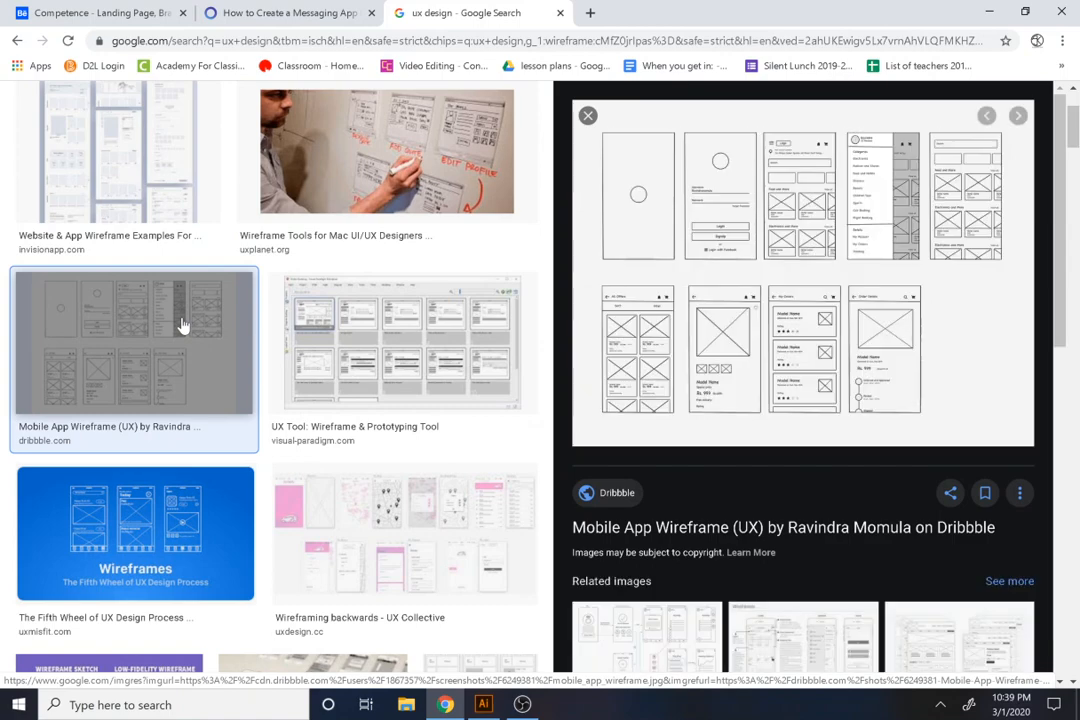
{"action": "key", "text": "Right"}
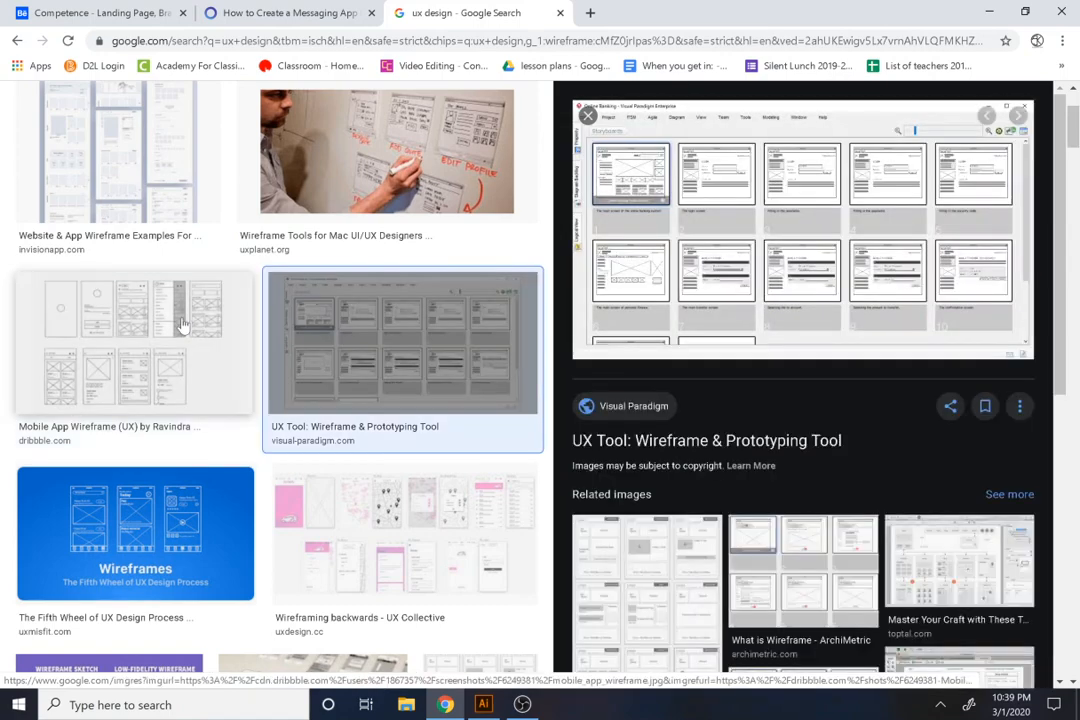
{"action": "key", "text": "Right"}
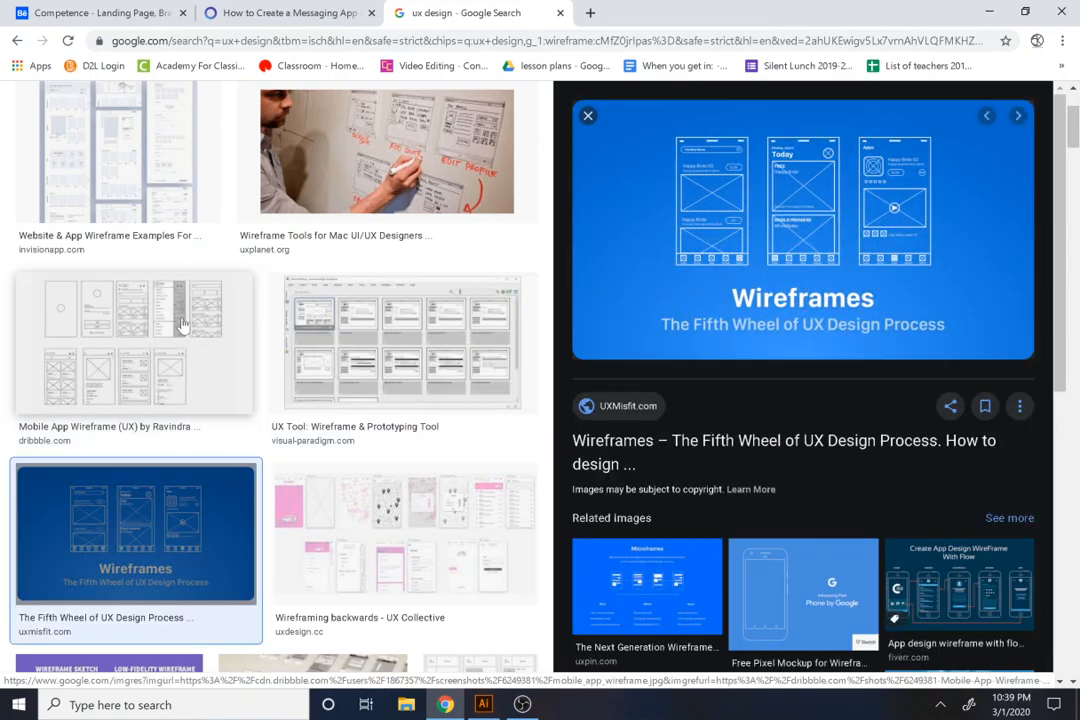
{"action": "key", "text": "Right"}
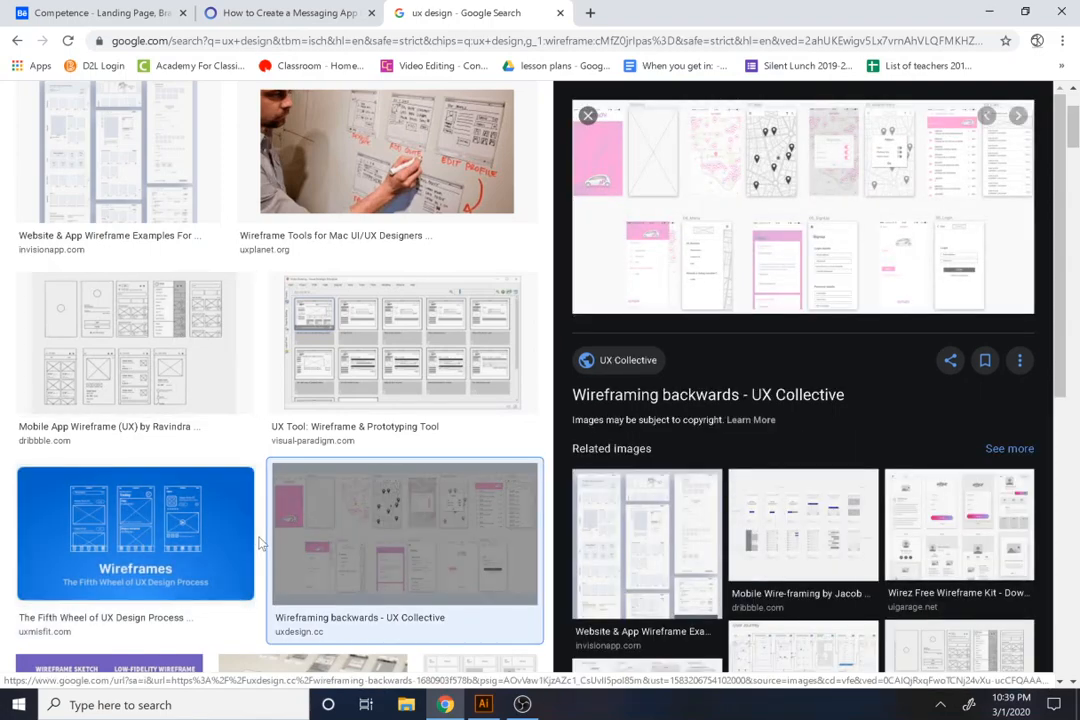
{"action": "key", "text": "Right"}
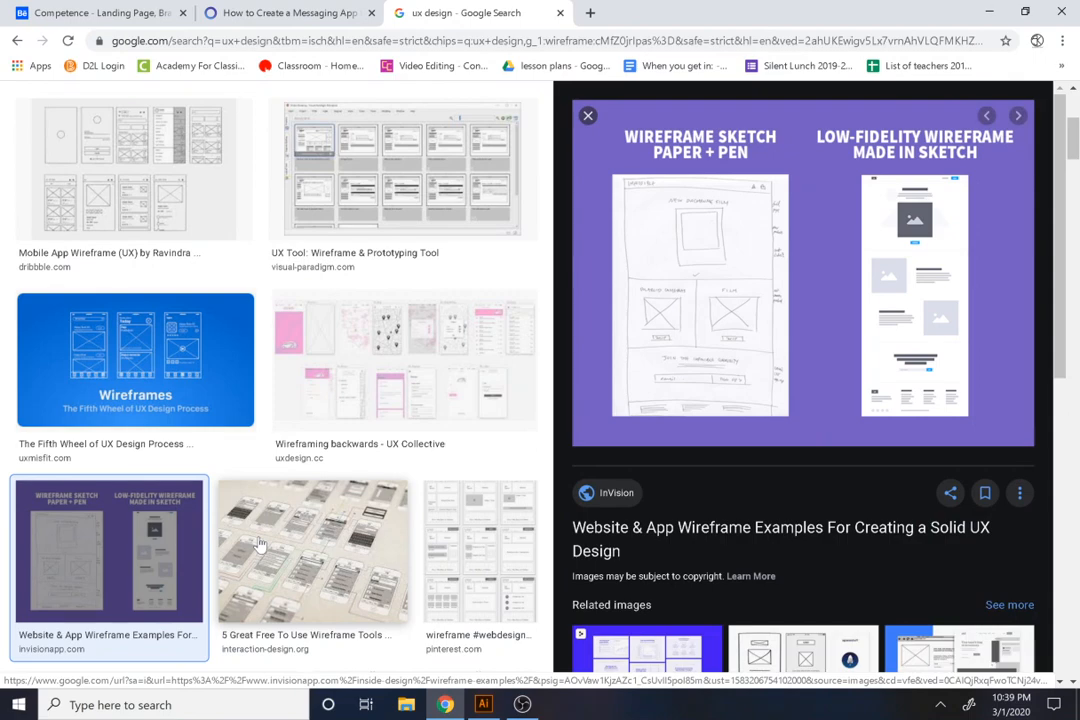
{"action": "key", "text": "Right"}
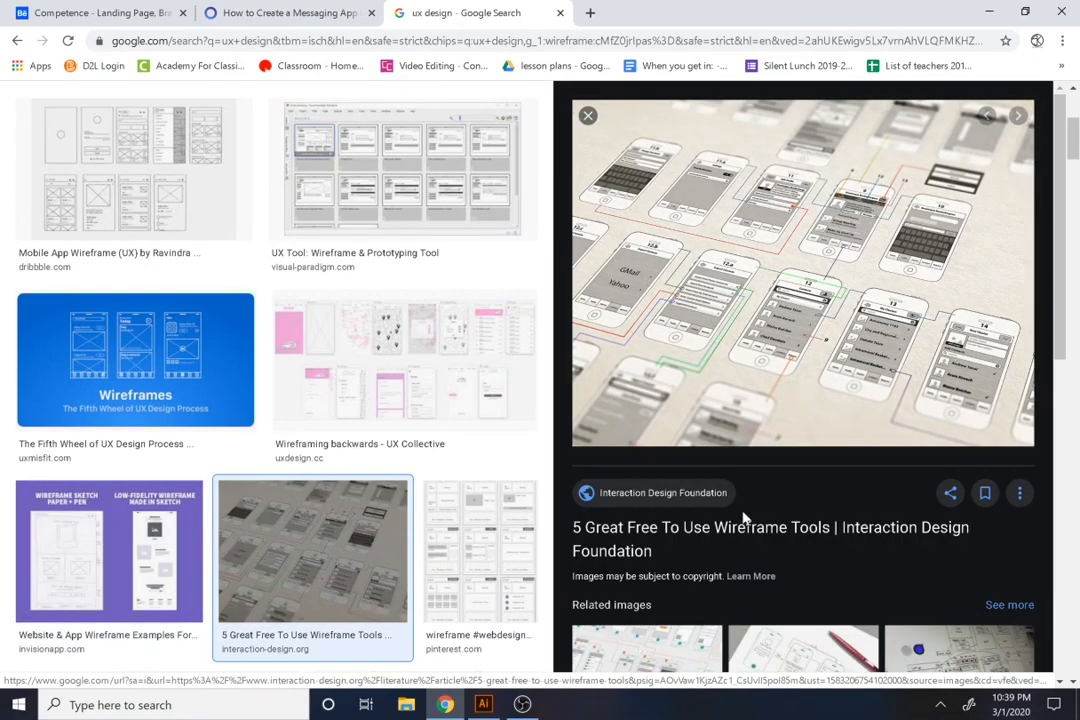
{"action": "key", "text": "Right"}
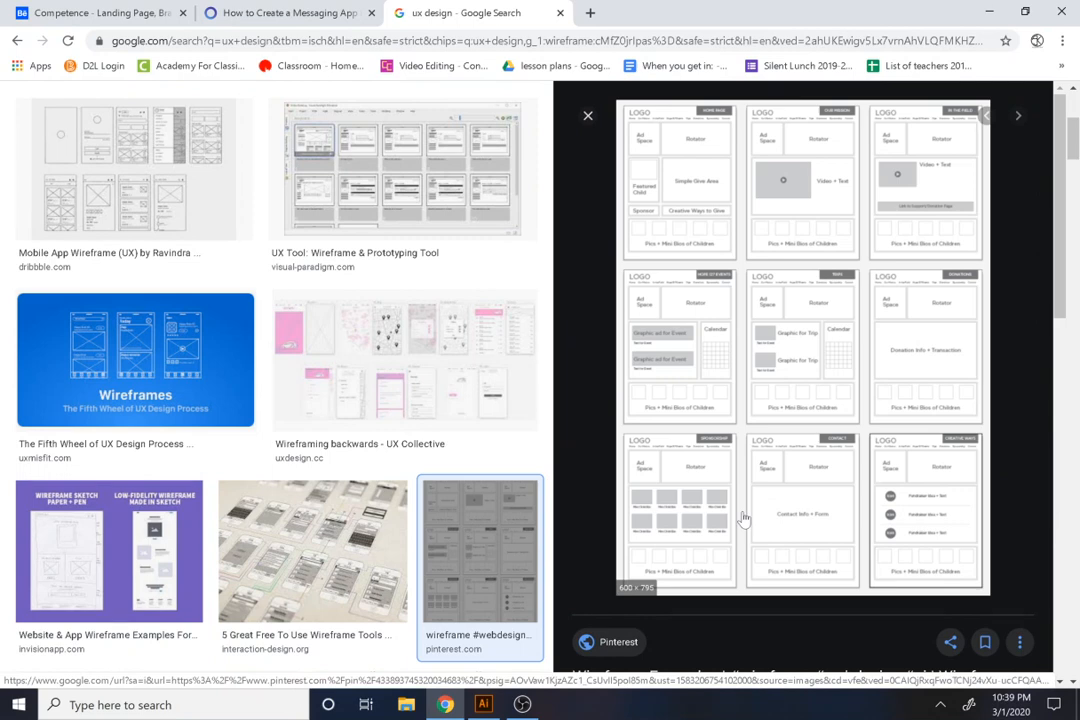
{"action": "key", "text": "Right"}
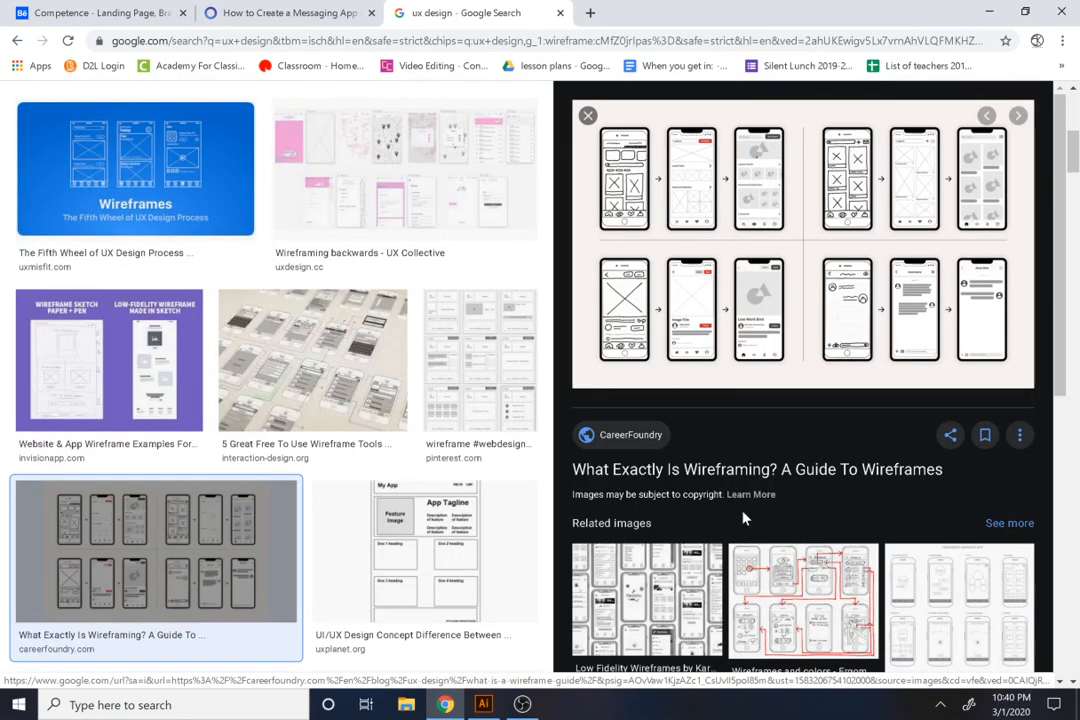
{"action": "key", "text": "Right"}
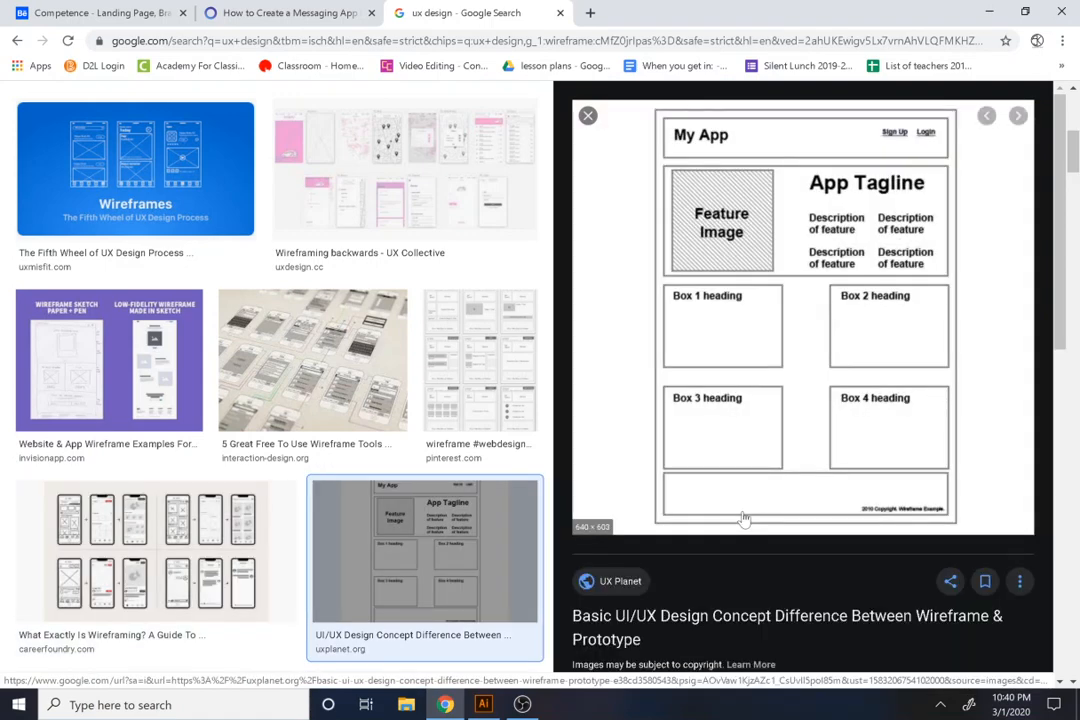
{"action": "key", "text": "Right"}
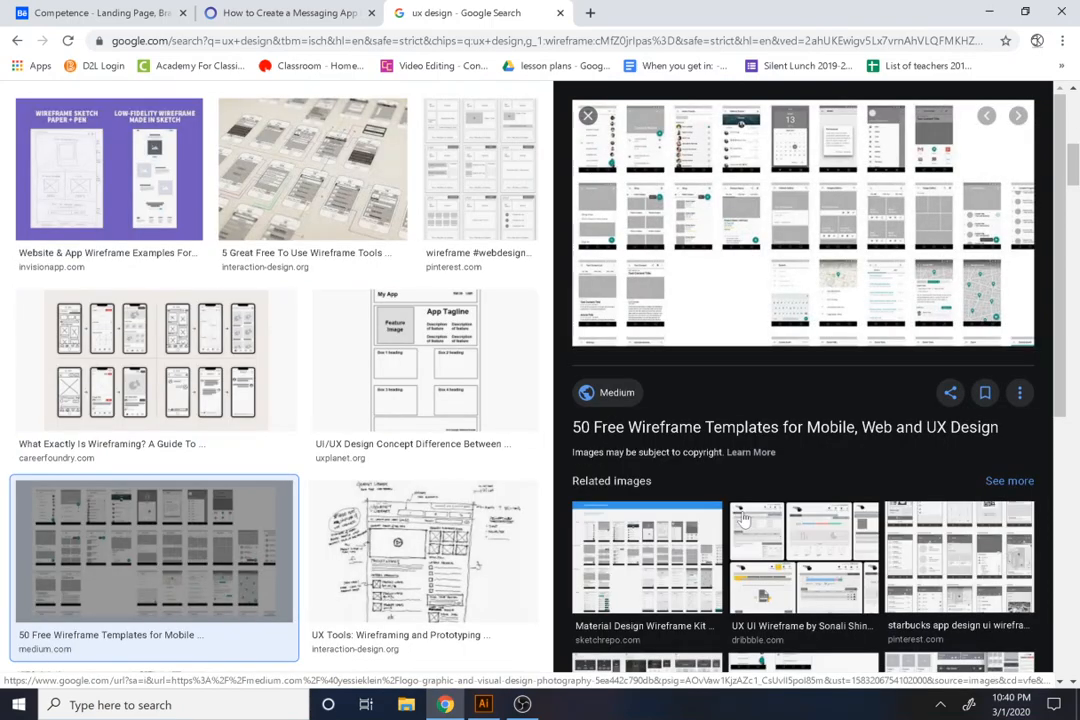
{"action": "key", "text": "Right"}
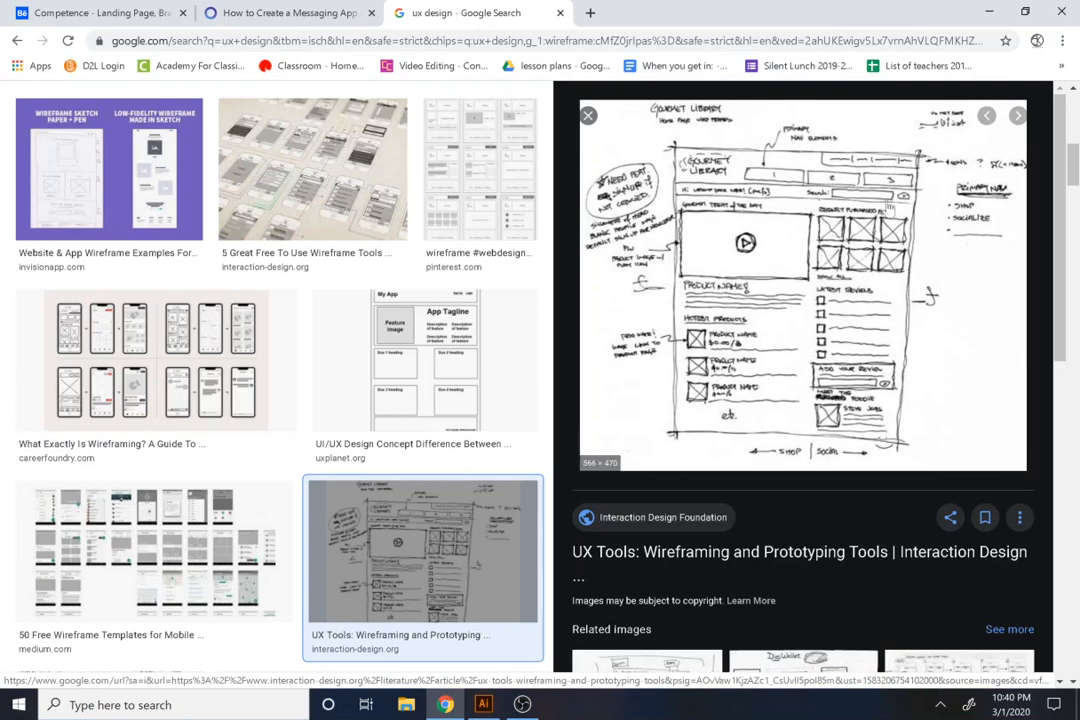
{"action": "key", "text": "Right"}
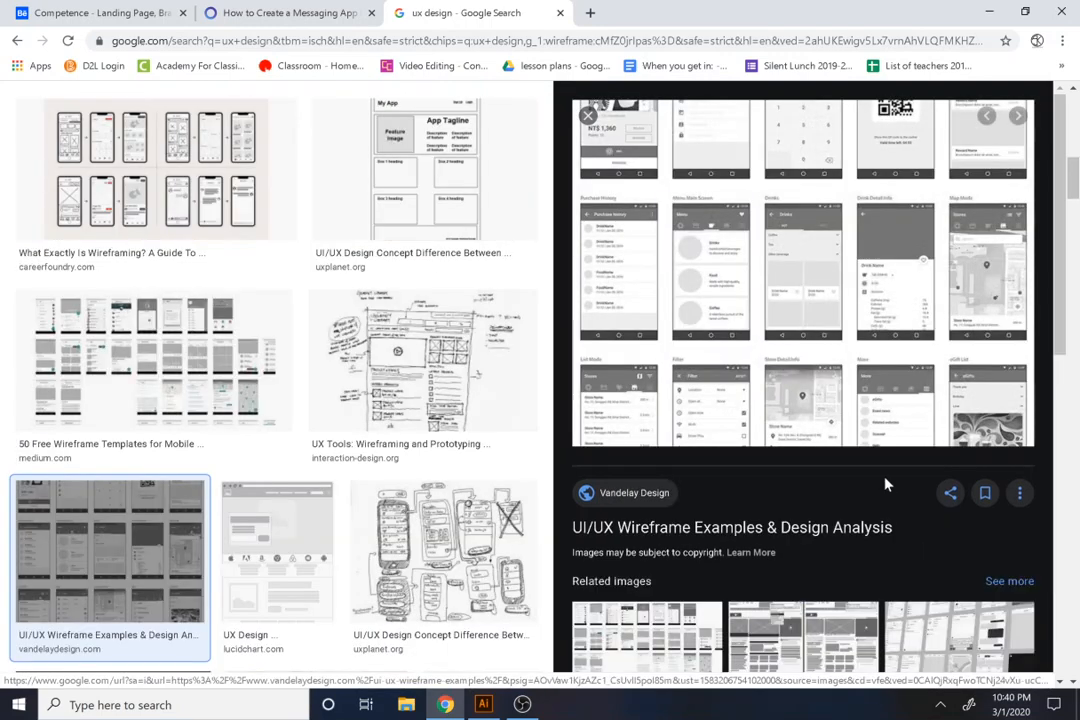
{"action": "key", "text": "Right"}
{"action": "key", "text": "Right"}
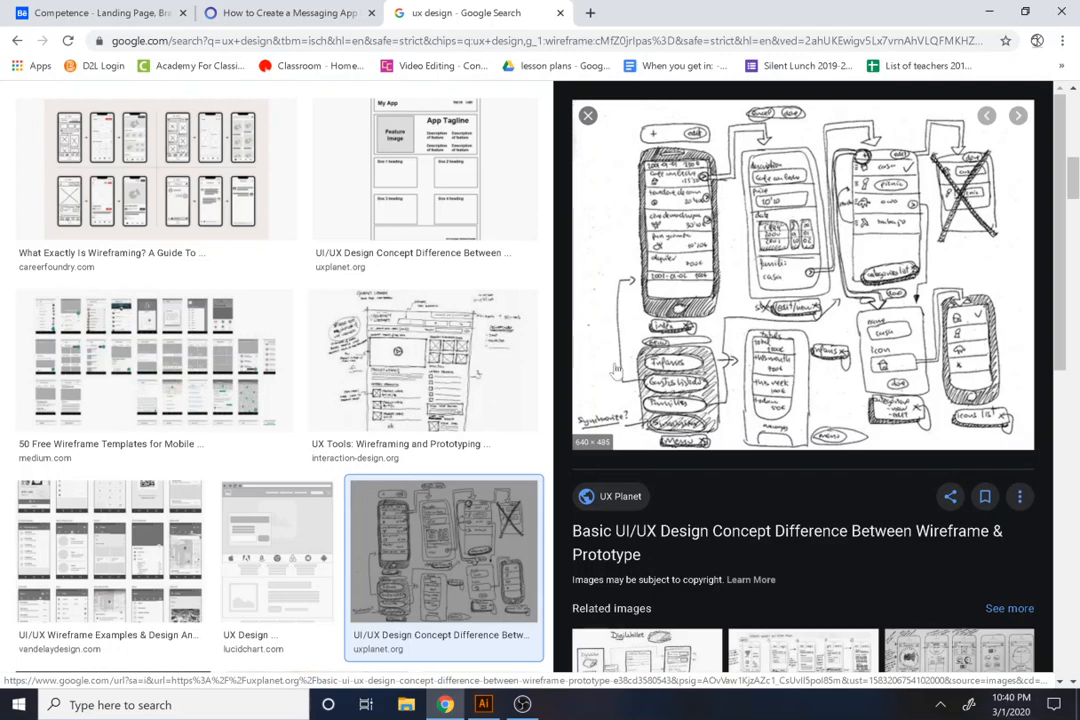
{"action": "key", "text": "Right"}
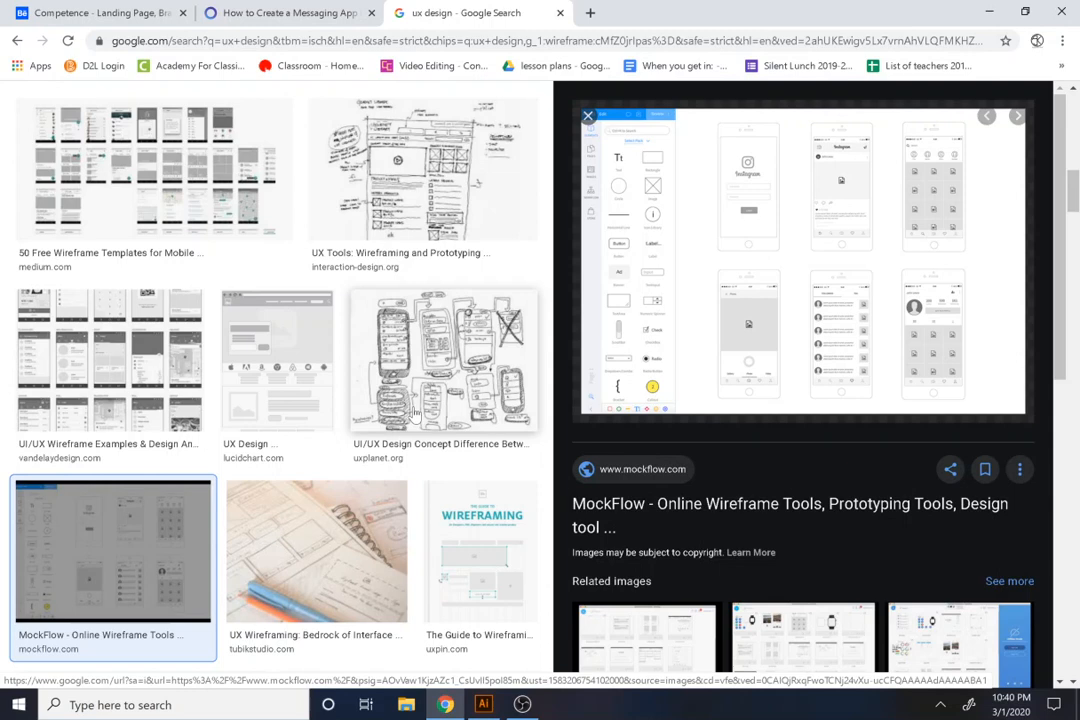
{"action": "key", "text": "Right"}
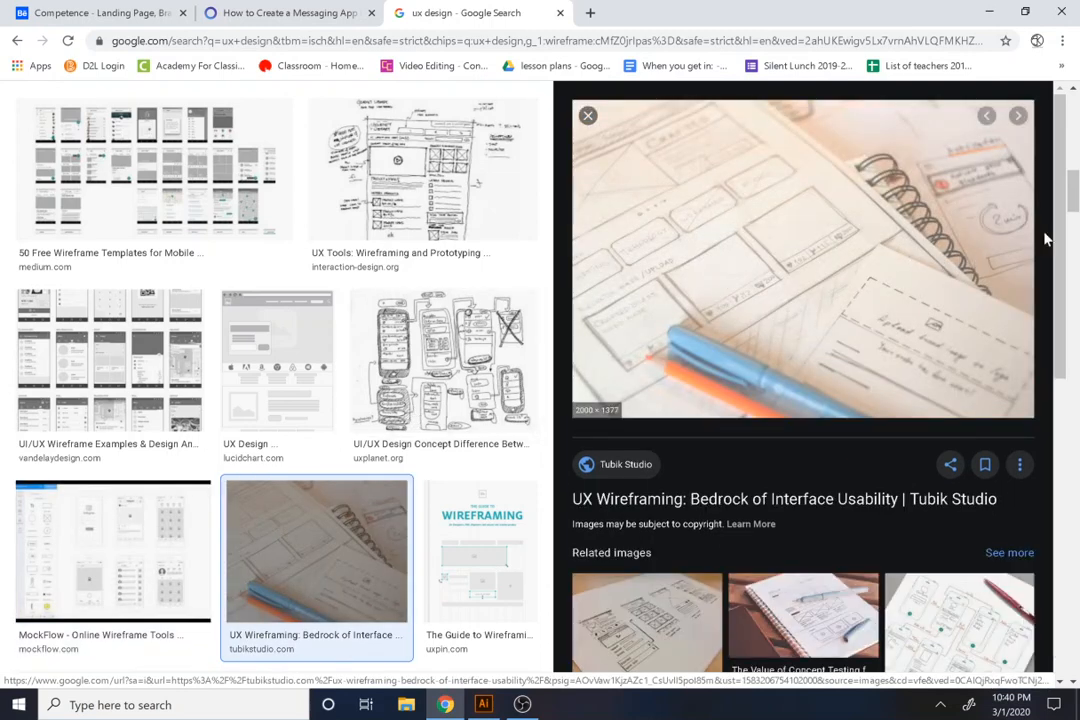
{"action": "scroll", "coordinate": [277, 370], "scroll_direction": "down", "scroll_amount": 2}
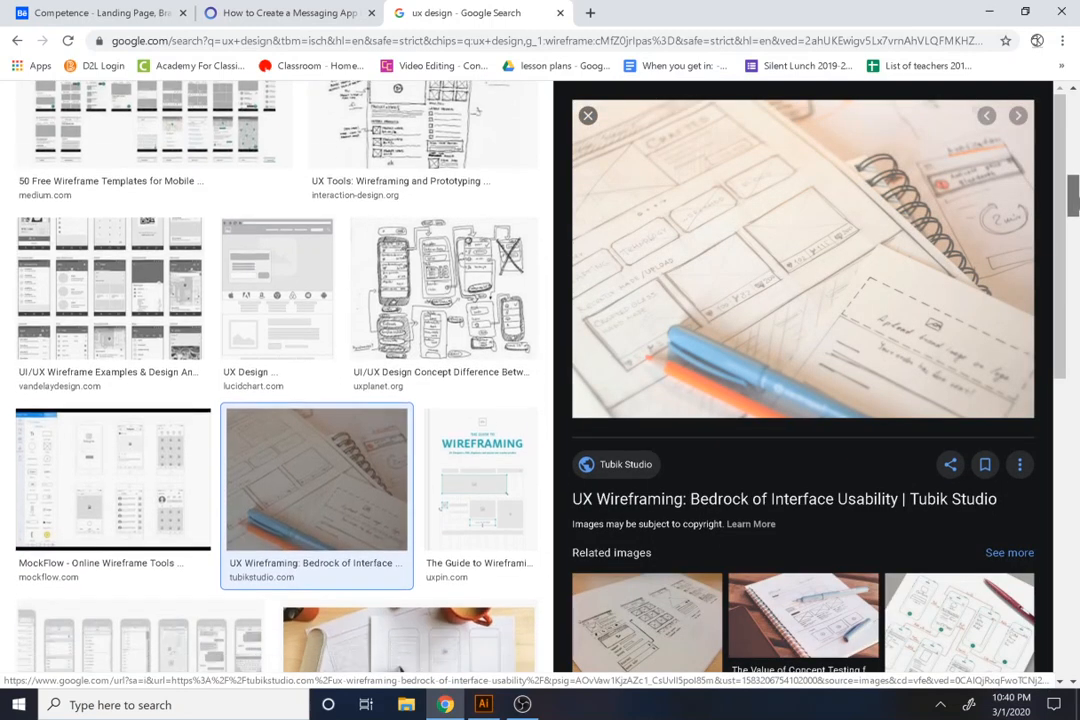
{"action": "key", "text": "Right"}
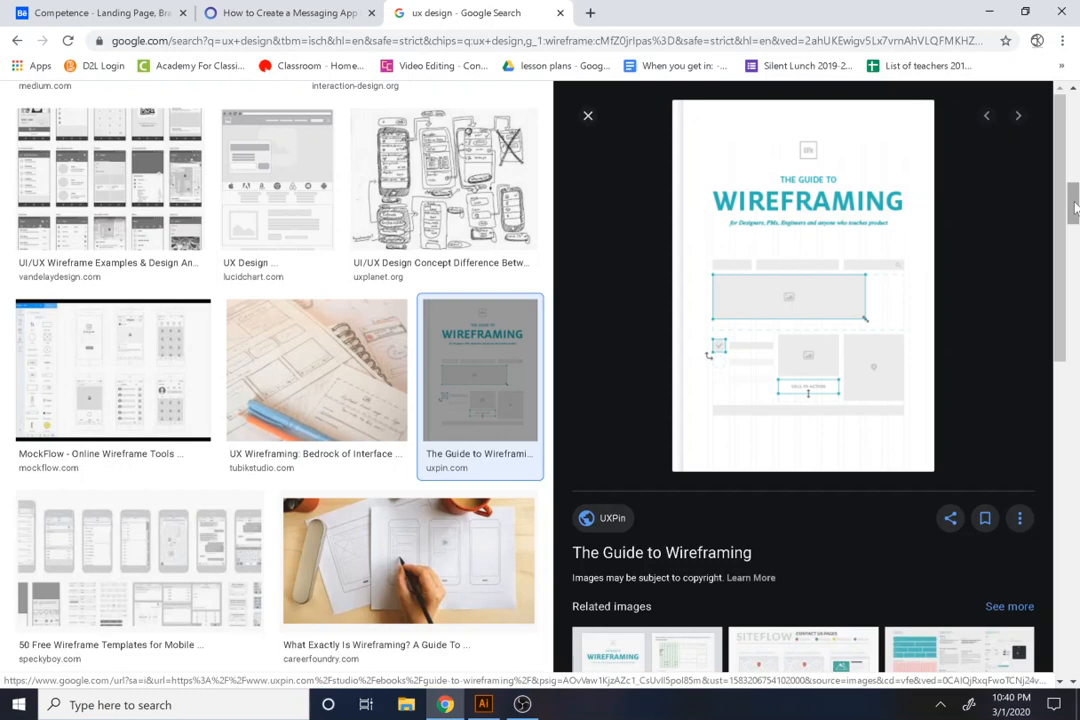
{"action": "left_click_drag", "start_coordinate": [1076, 208], "coordinate": [1074, 218]}
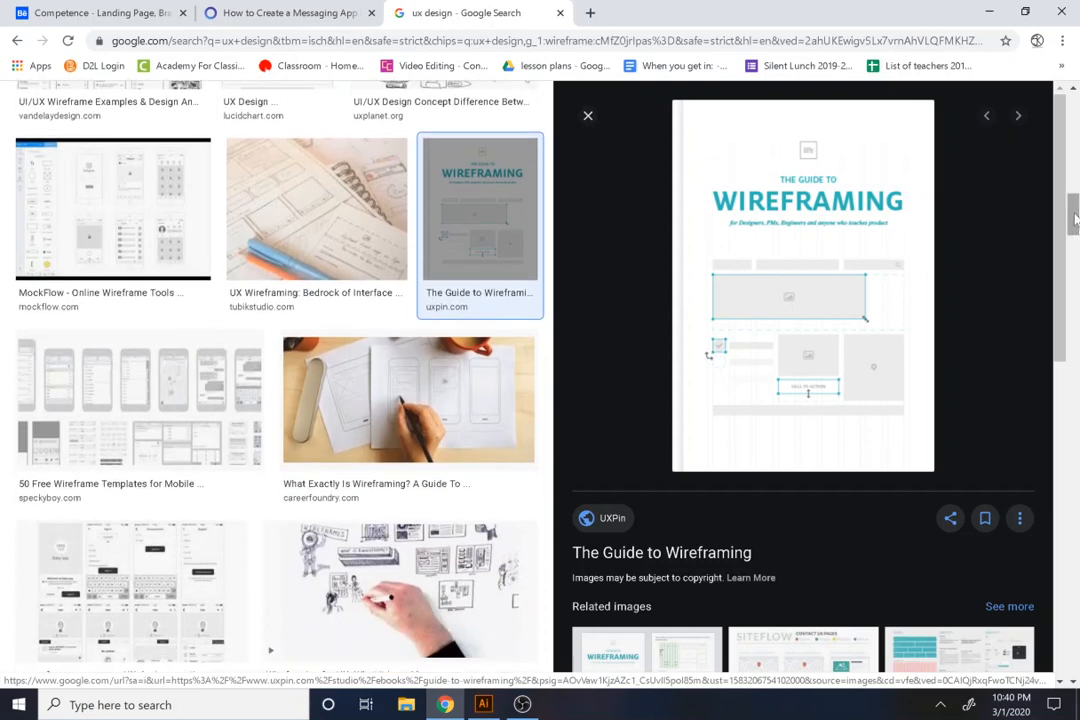
{"action": "key", "text": "Right"}
{"action": "key", "text": "Right"}
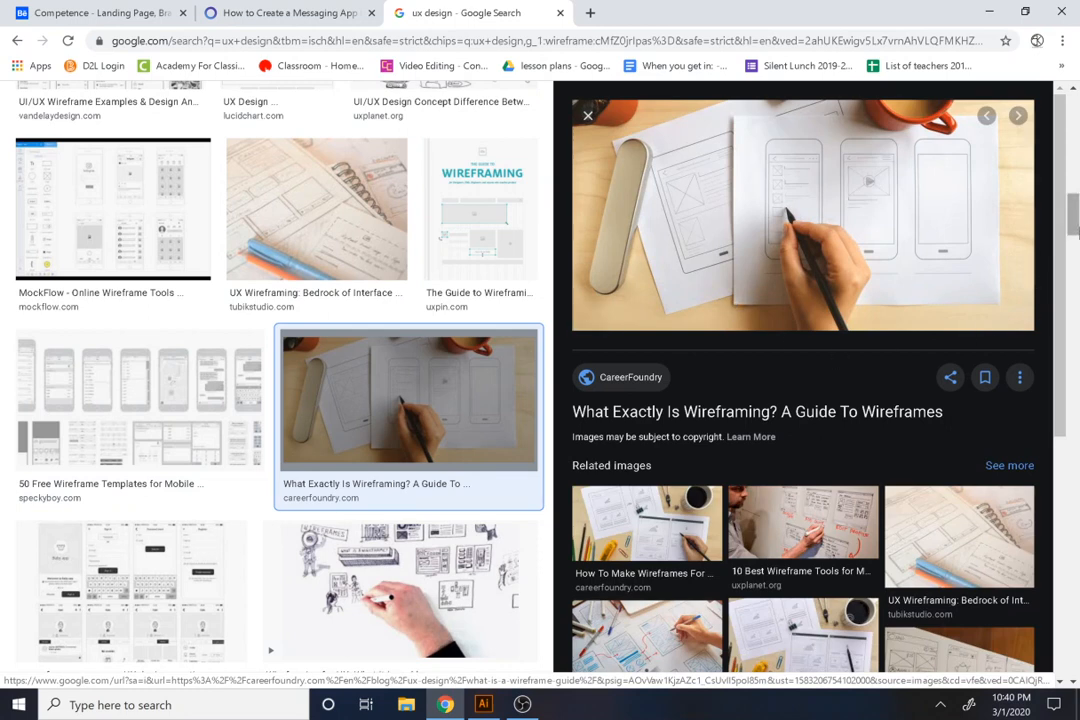
{"action": "scroll", "coordinate": [1073, 228], "scroll_direction": "down", "scroll_amount": 3}
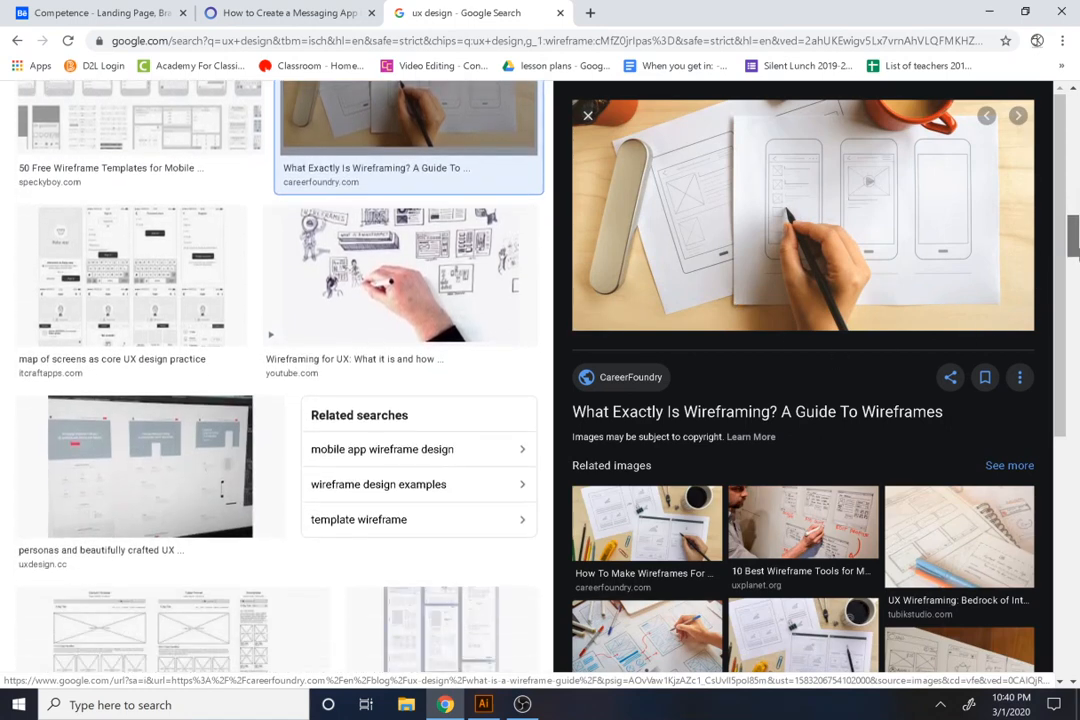
{"action": "scroll", "coordinate": [1073, 240], "scroll_direction": "down", "scroll_amount": 1}
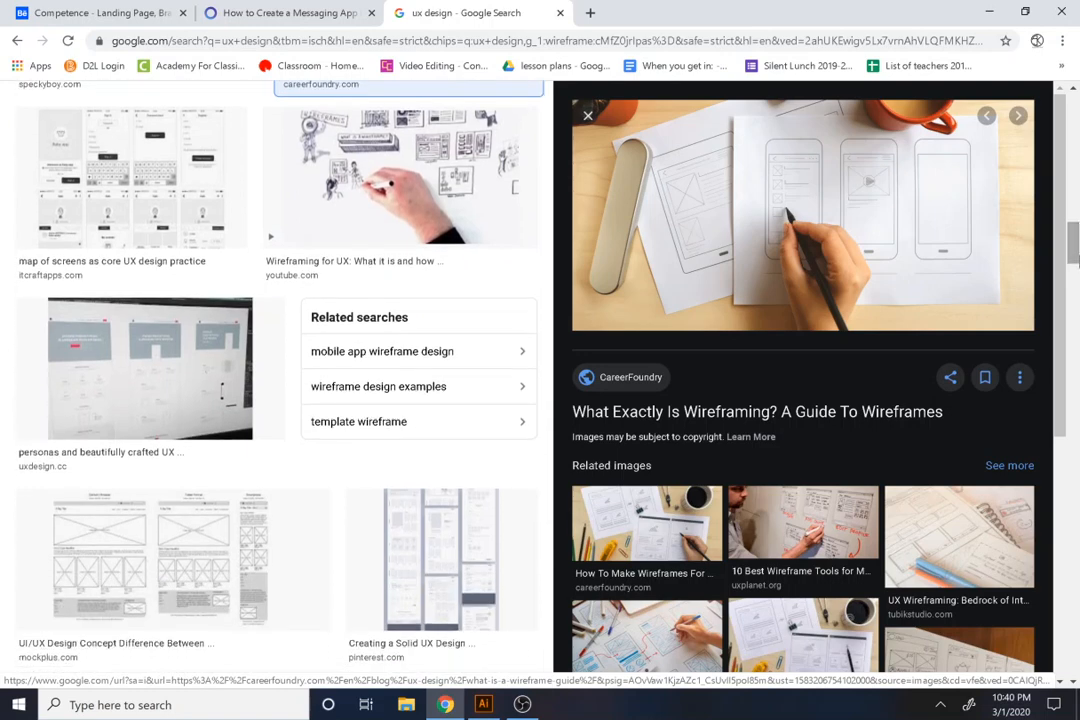
Step: Switch to Illustrator, bring the whole artboard into view and close the floating Pathfinder panel
{"action": "left_click", "coordinate": [484, 706]}
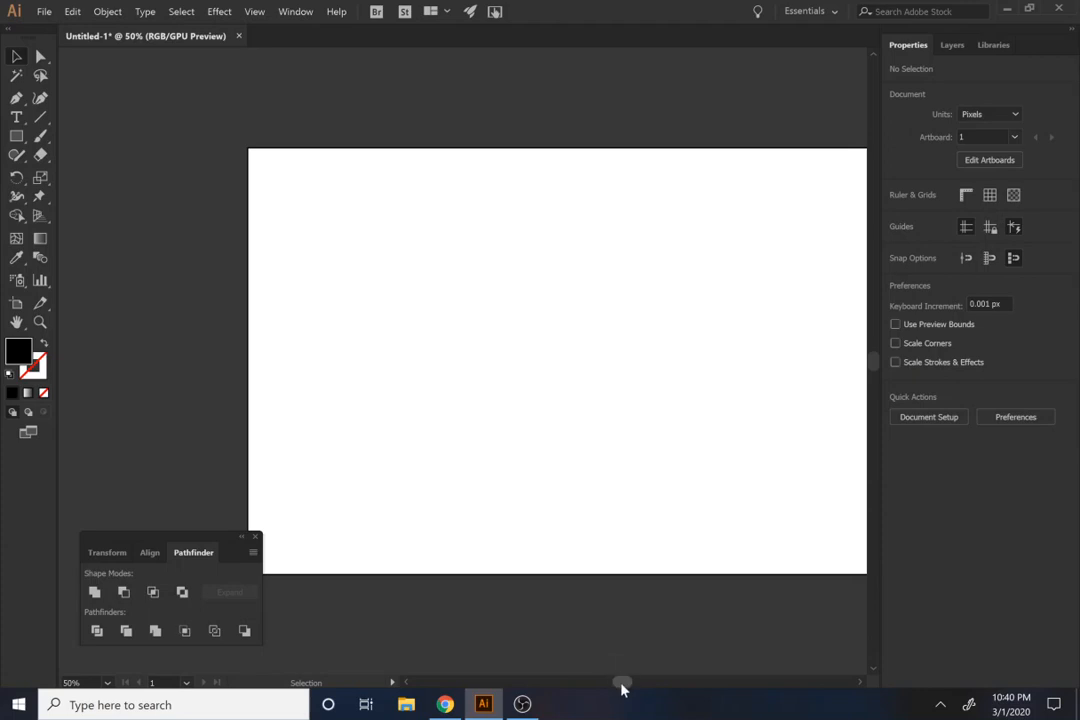
{"action": "left_click_drag", "start_coordinate": [621, 689], "coordinate": [631, 692]}
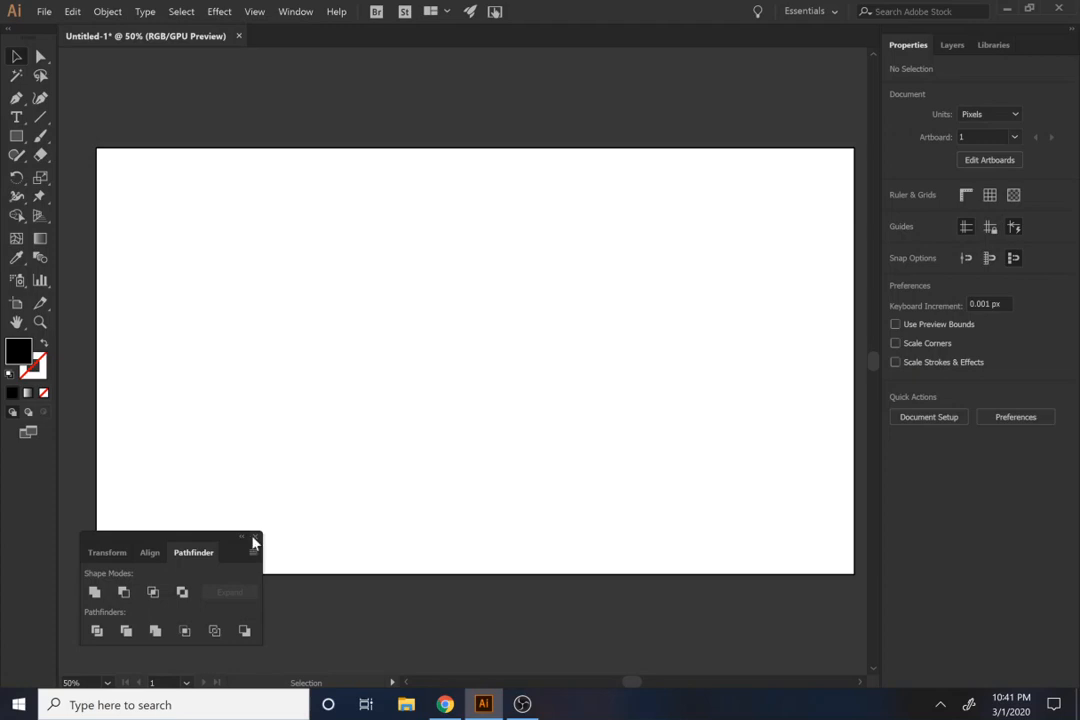
{"action": "left_click", "coordinate": [254, 538]}
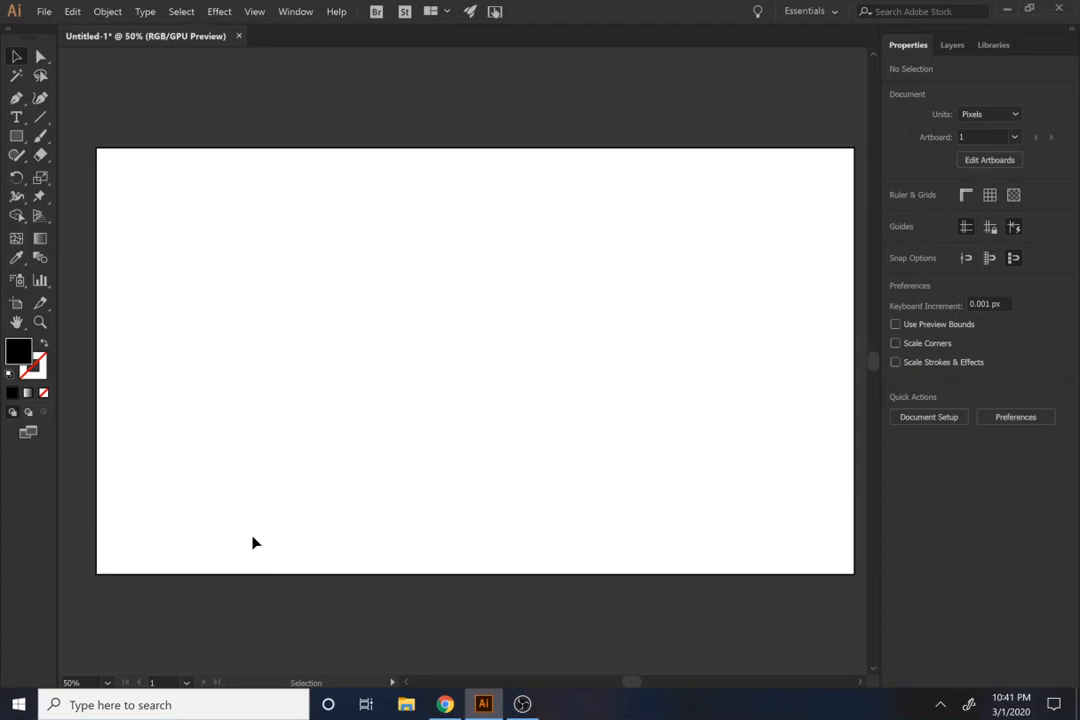
Step: Draw a rectangle about 546 by 300 px in the left half of the artboard and set its fill to None
{"action": "left_click", "coordinate": [16, 137]}
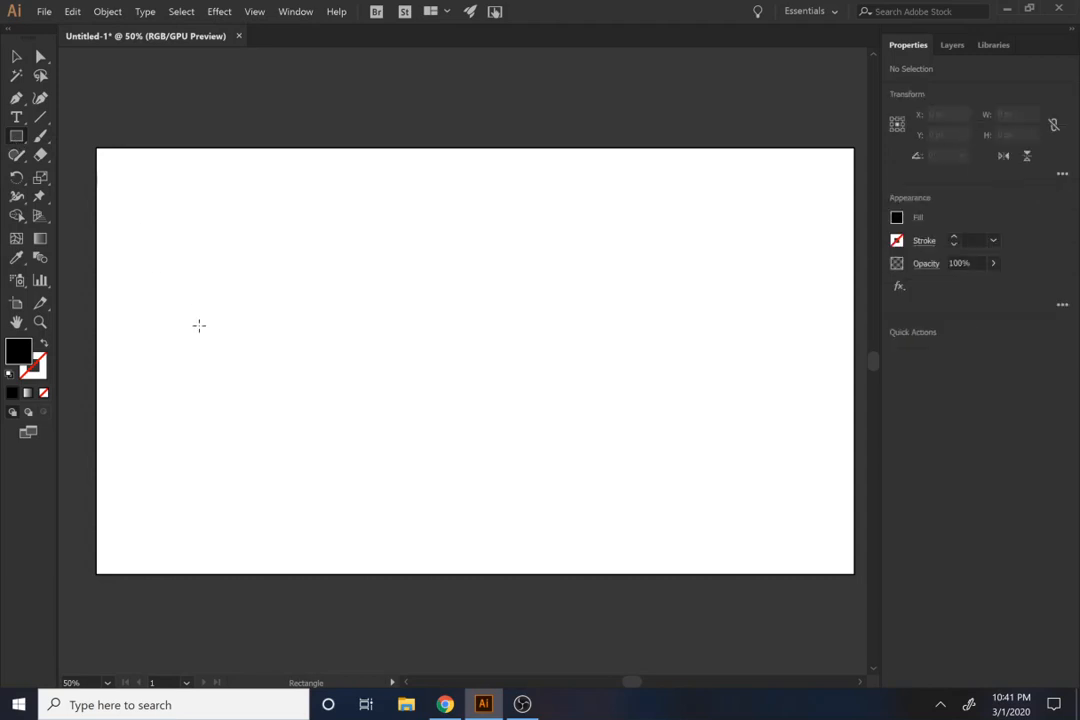
{"action": "left_click_drag", "start_coordinate": [184, 299], "coordinate": [401, 417]}
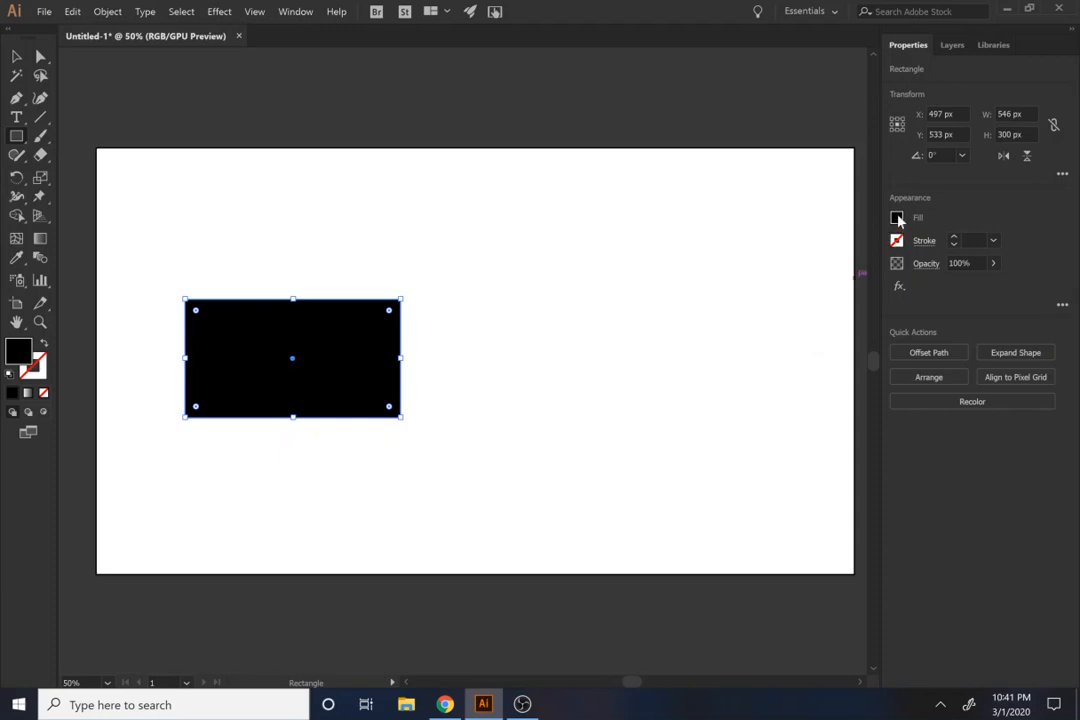
{"action": "left_click", "coordinate": [897, 218]}
{"action": "left_click", "coordinate": [725, 274]}
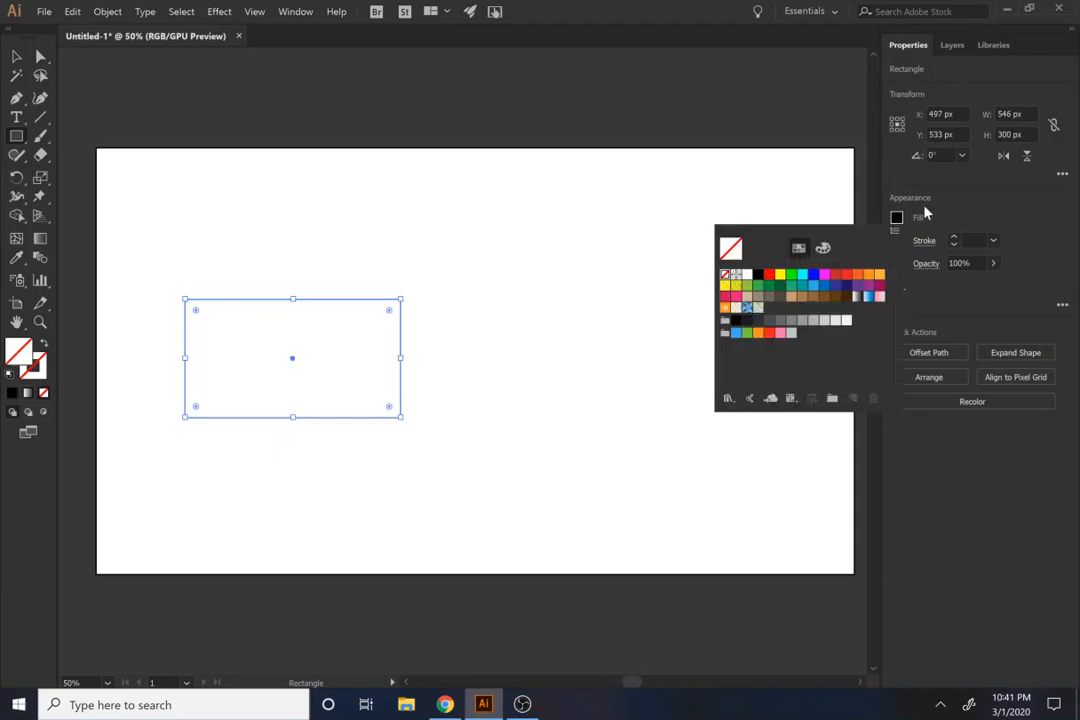
Step: Give the rectangle a black stroke with a weight of 5 pt
{"action": "left_click", "coordinate": [897, 240]}
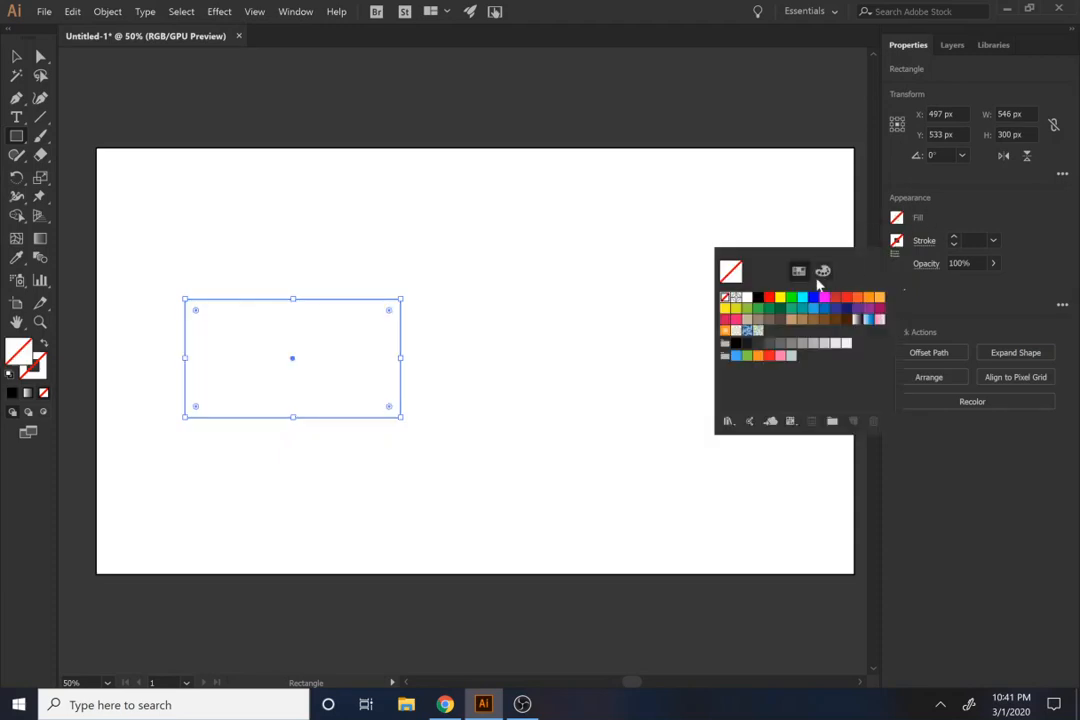
{"action": "left_click", "coordinate": [759, 298]}
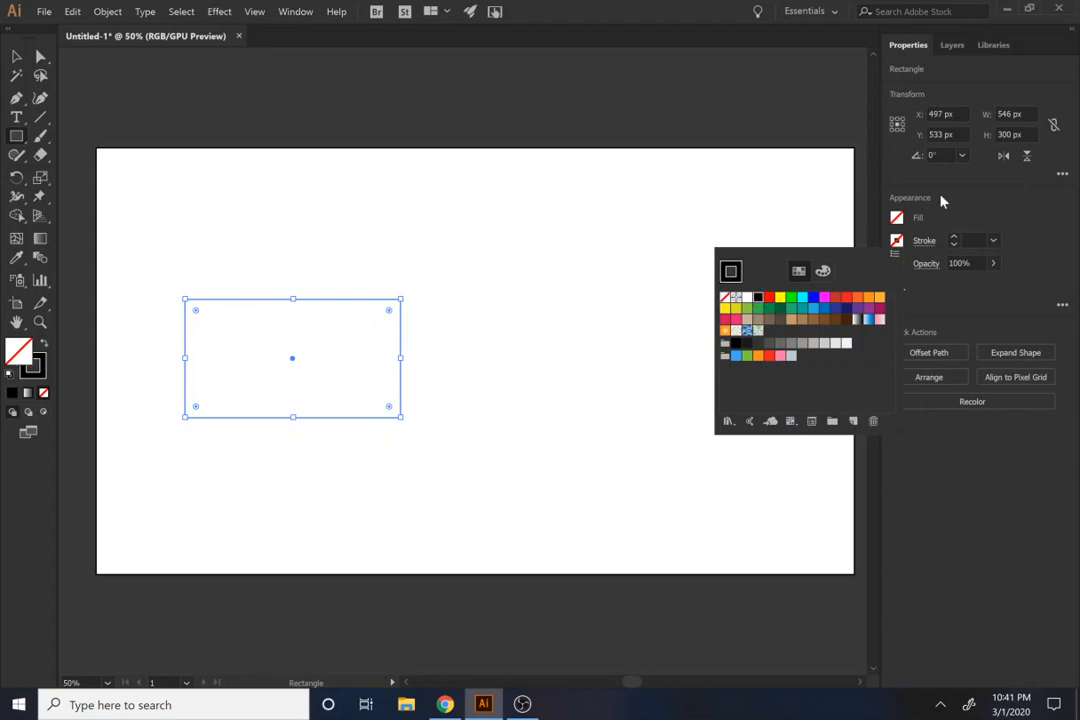
{"action": "left_click", "coordinate": [959, 216]}
{"action": "left_click", "coordinate": [954, 237]}
{"action": "left_click", "coordinate": [954, 237]}
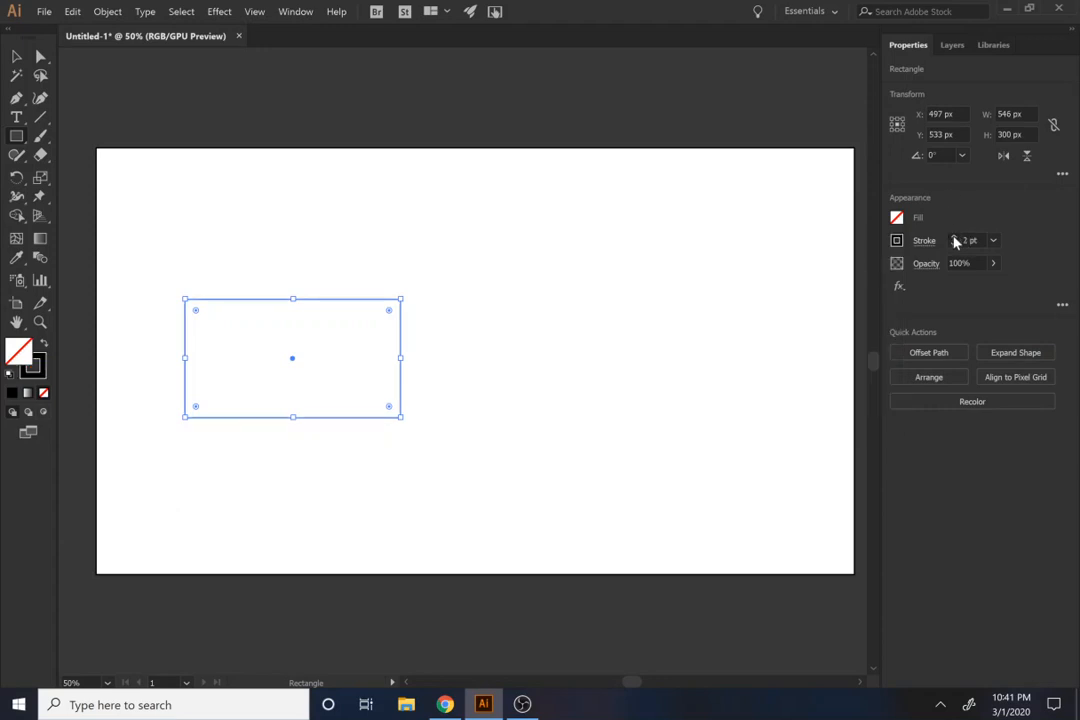
{"action": "left_click", "coordinate": [954, 237]}
{"action": "left_click", "coordinate": [954, 237]}
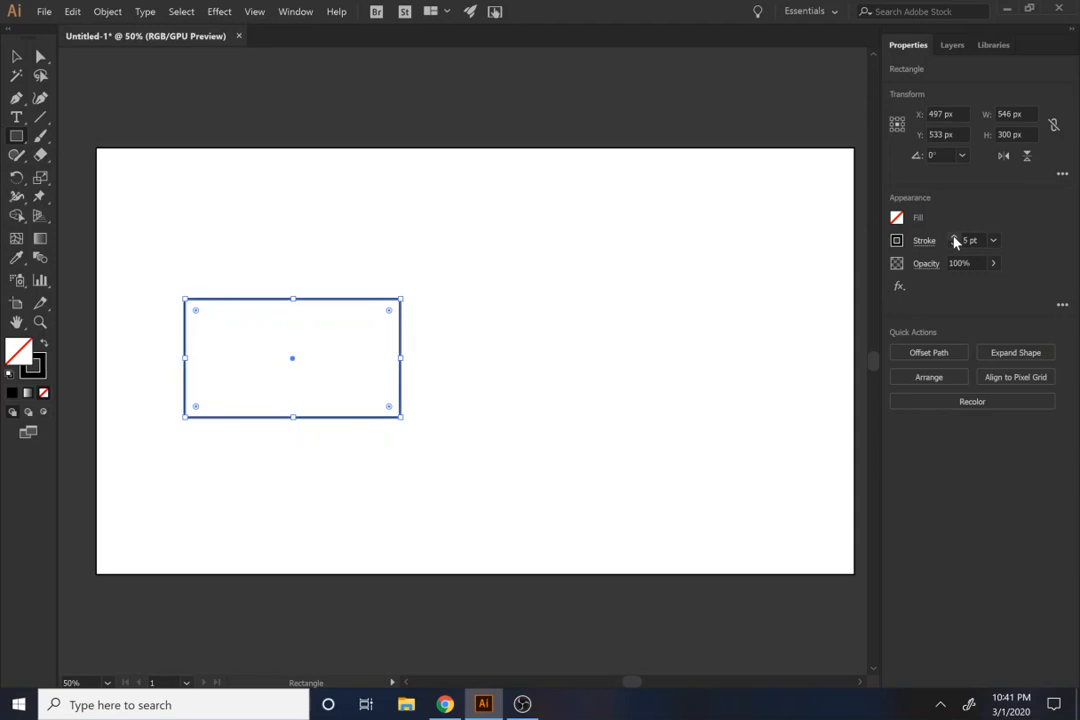
Step: Add point text to the right of the rectangle reading "Main Page", with each word on its own line
{"action": "left_click", "coordinate": [21, 118]}
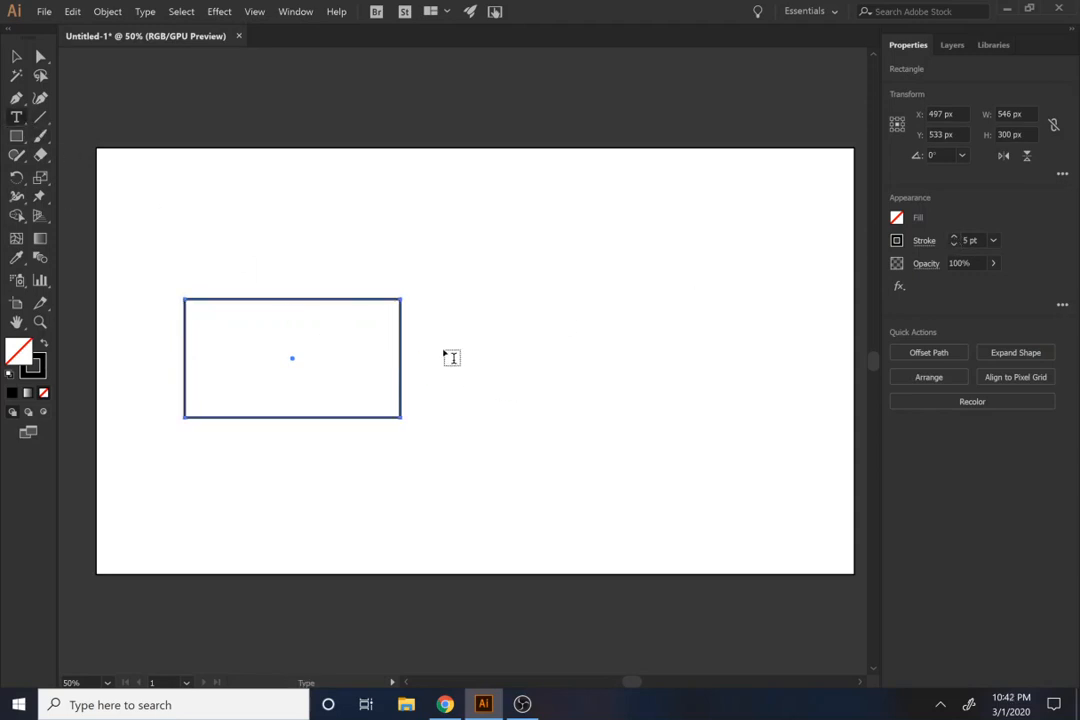
{"action": "left_click", "coordinate": [547, 386]}
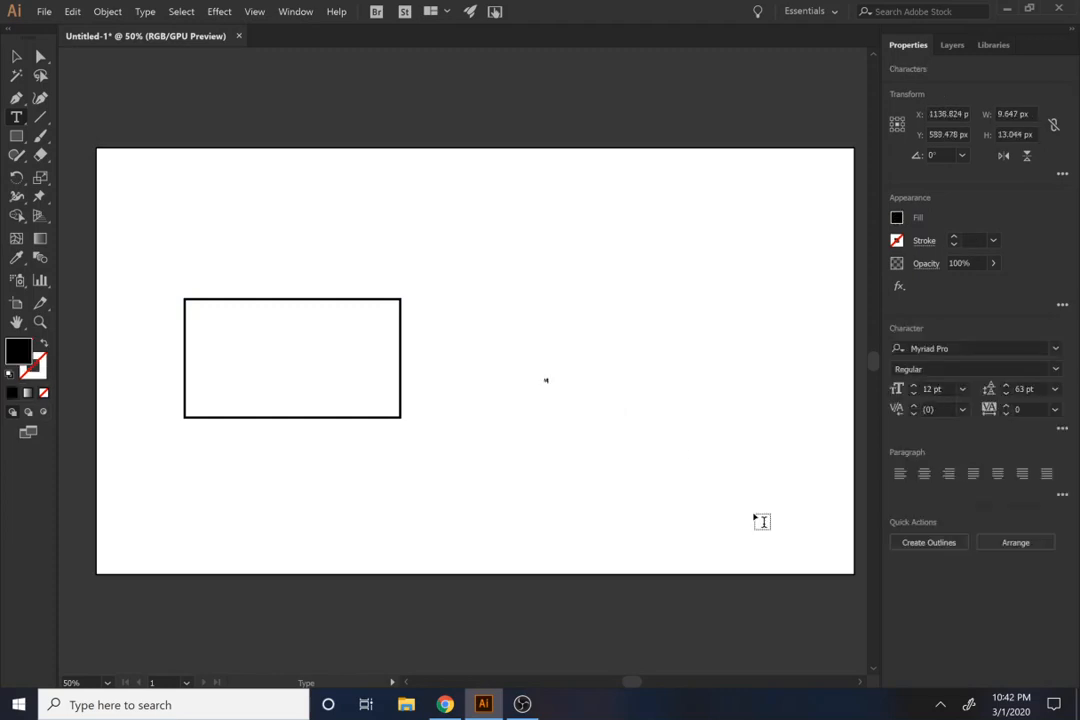
{"action": "type", "text": "Main PCla"}
Step: Set the font size of all the "Main Page" text to 72 pt
{"action": "key", "text": "ctrl+a"}
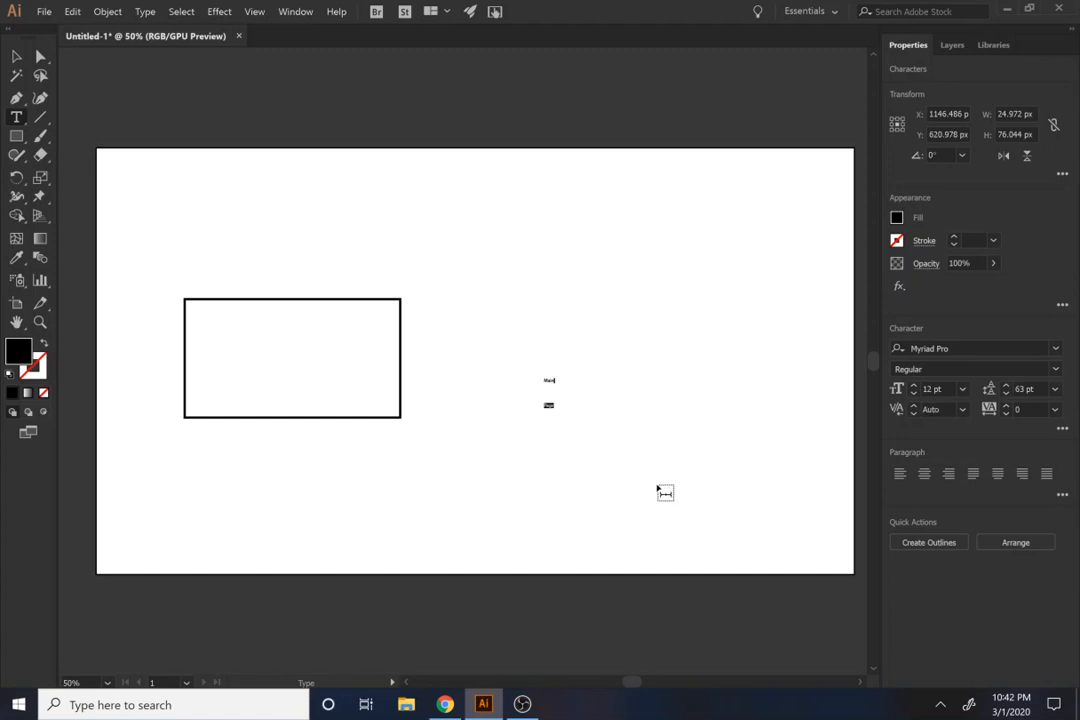
{"action": "left_click", "coordinate": [962, 389]}
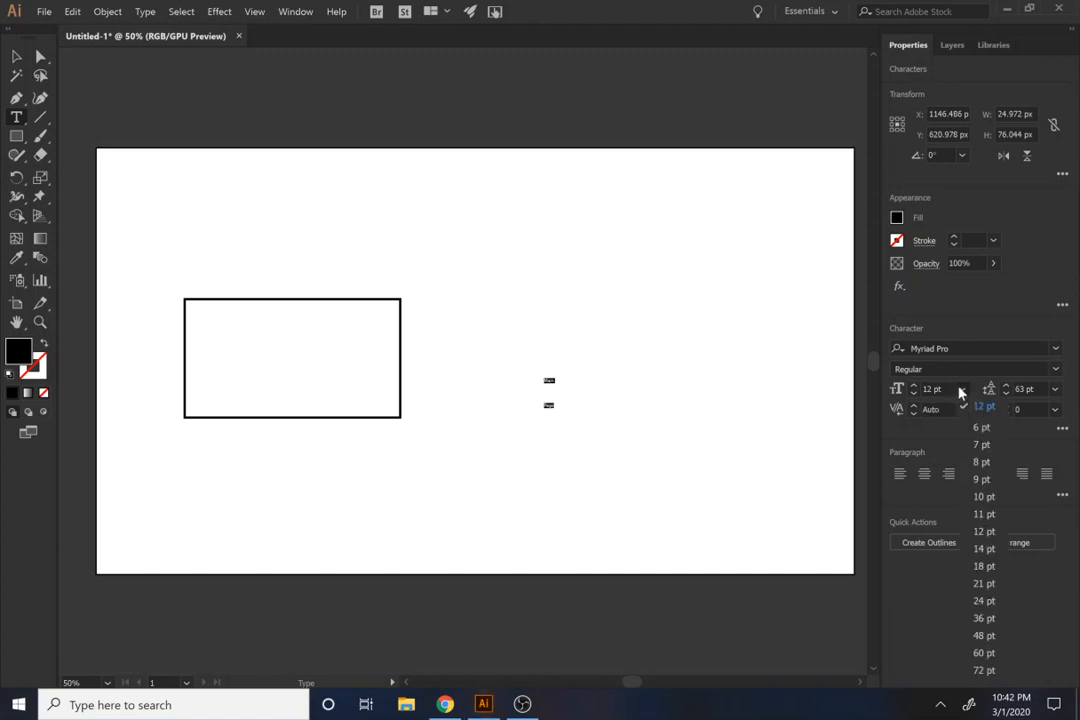
{"action": "left_click", "coordinate": [985, 671]}
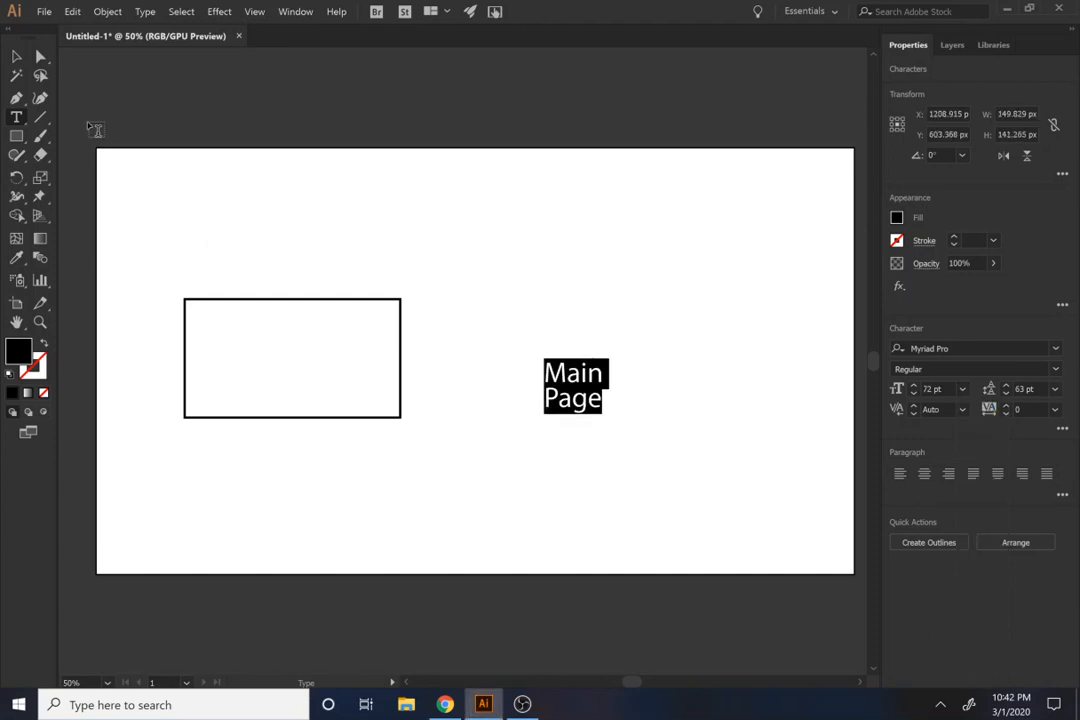
Step: Move the "Main Page" text into the rectangle and align both objects to each other's horizontal and vertical centers
{"action": "left_click", "coordinate": [13, 57]}
{"action": "left_click_drag", "start_coordinate": [581, 386], "coordinate": [294, 368]}
{"action": "left_click_drag", "start_coordinate": [537, 498], "coordinate": [185, 292]}
{"action": "left_click", "coordinate": [951, 350]}
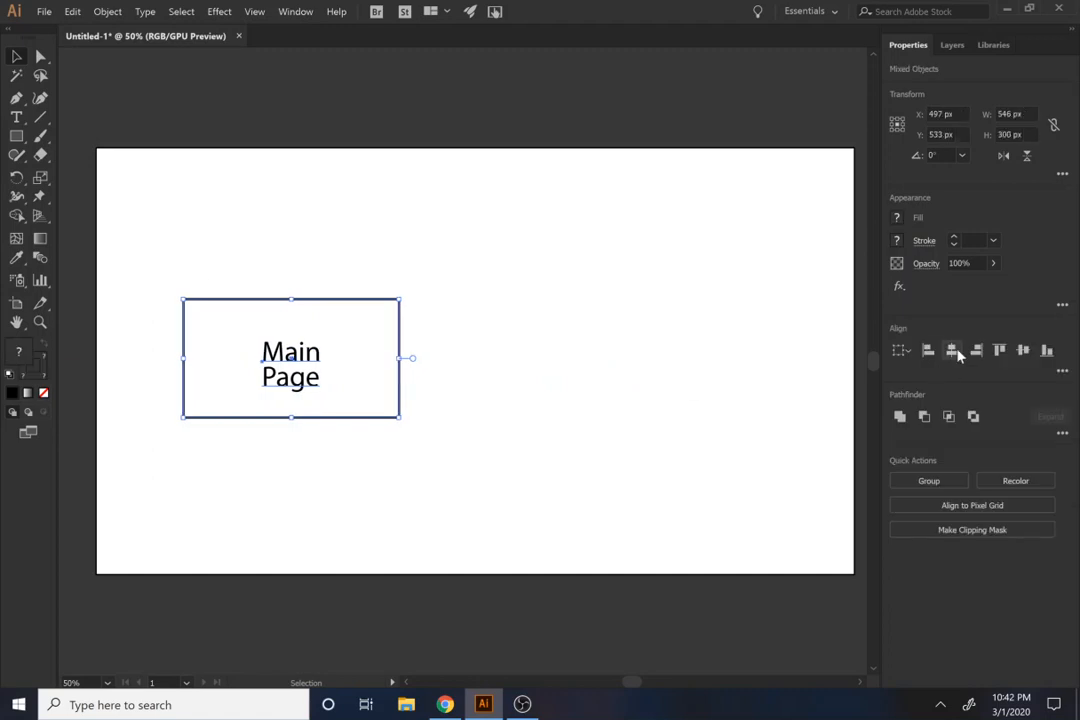
{"action": "left_click", "coordinate": [1025, 351]}
{"action": "left_click", "coordinate": [477, 453]}
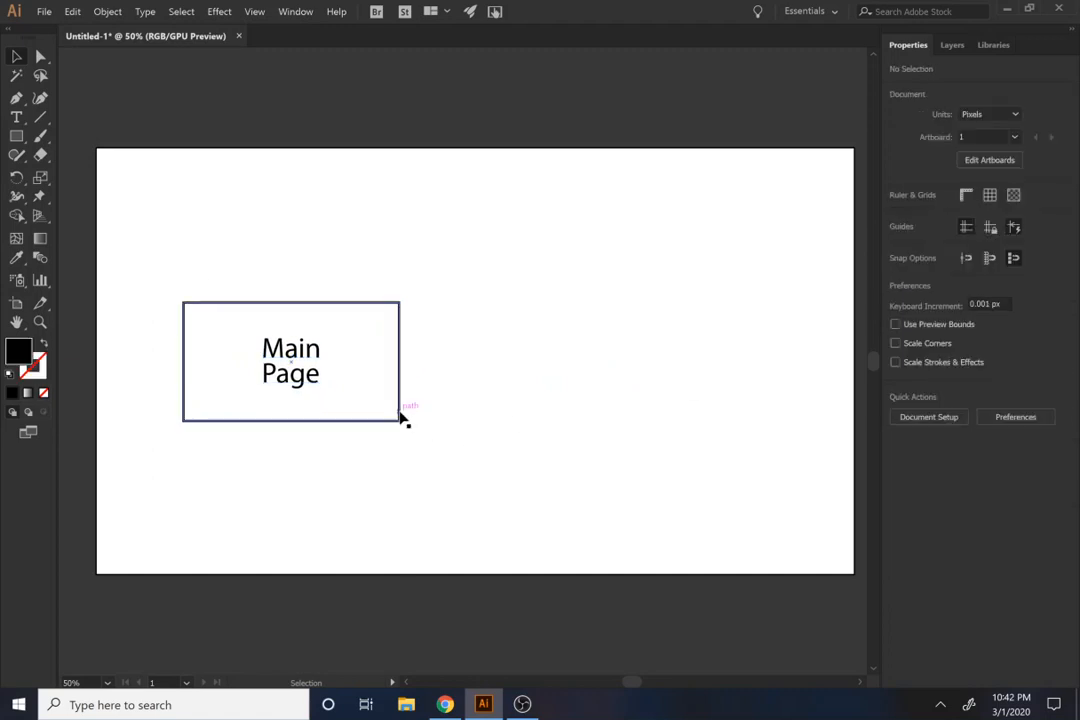
Step: Scale the rectangle down around its center to about 331 by 182 px so it fits closer around the text
{"action": "left_click", "coordinate": [401, 424]}
{"action": "left_click_drag", "start_coordinate": [400, 421], "coordinate": [359, 399]}
{"action": "left_click", "coordinate": [433, 477]}
Step: Group the rectangle with its "Main Page" text and move the group to the upper-left corner of the artboard
{"action": "left_click_drag", "start_coordinate": [433, 477], "coordinate": [178, 311]}
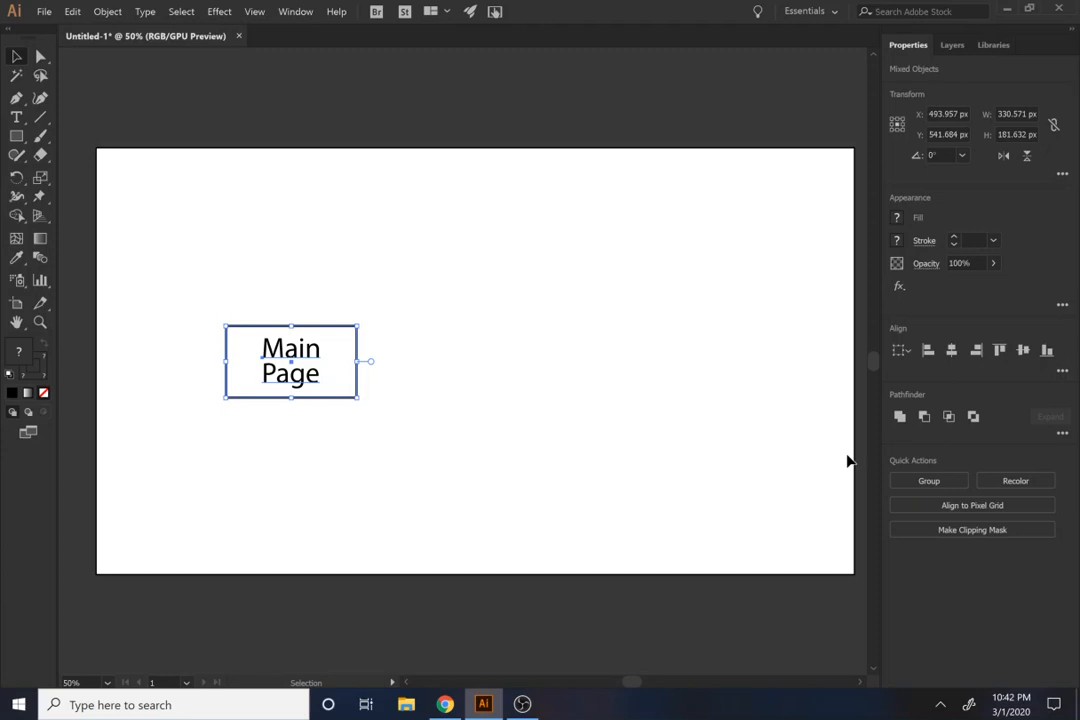
{"action": "left_click", "coordinate": [934, 485]}
{"action": "left_click", "coordinate": [501, 417]}
{"action": "left_click_drag", "start_coordinate": [295, 385], "coordinate": [192, 241]}
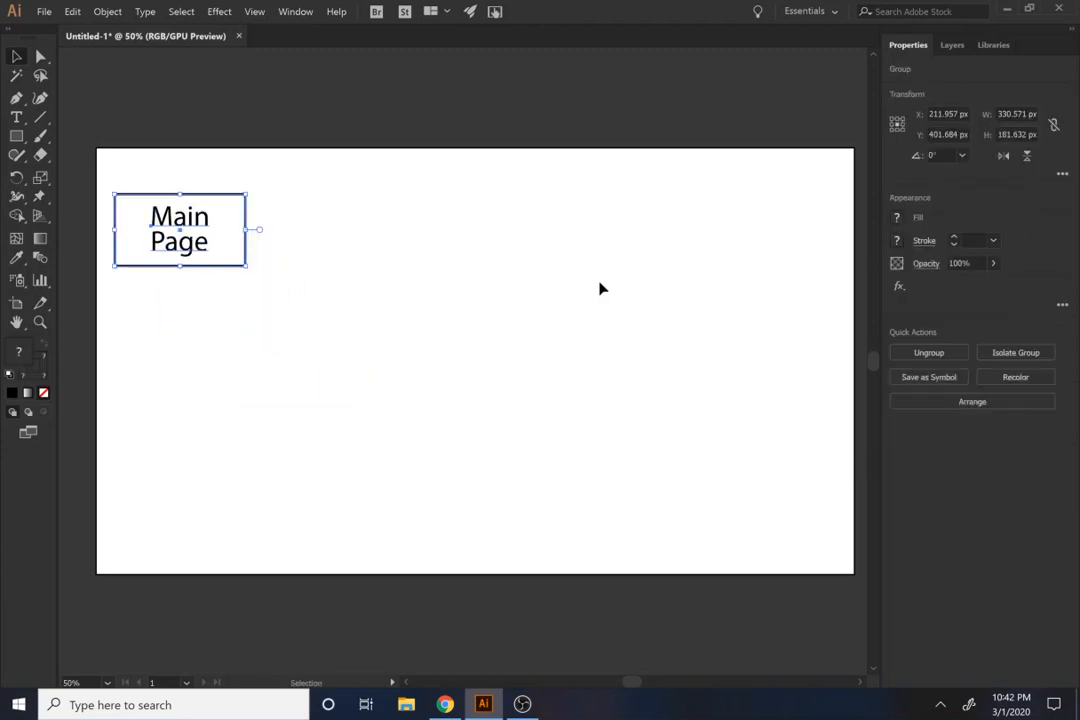
Step: Draw a horizontal line about 190 px long to the right of the Main Page box and add an arrowhead to its start point
{"action": "left_click", "coordinate": [40, 117]}
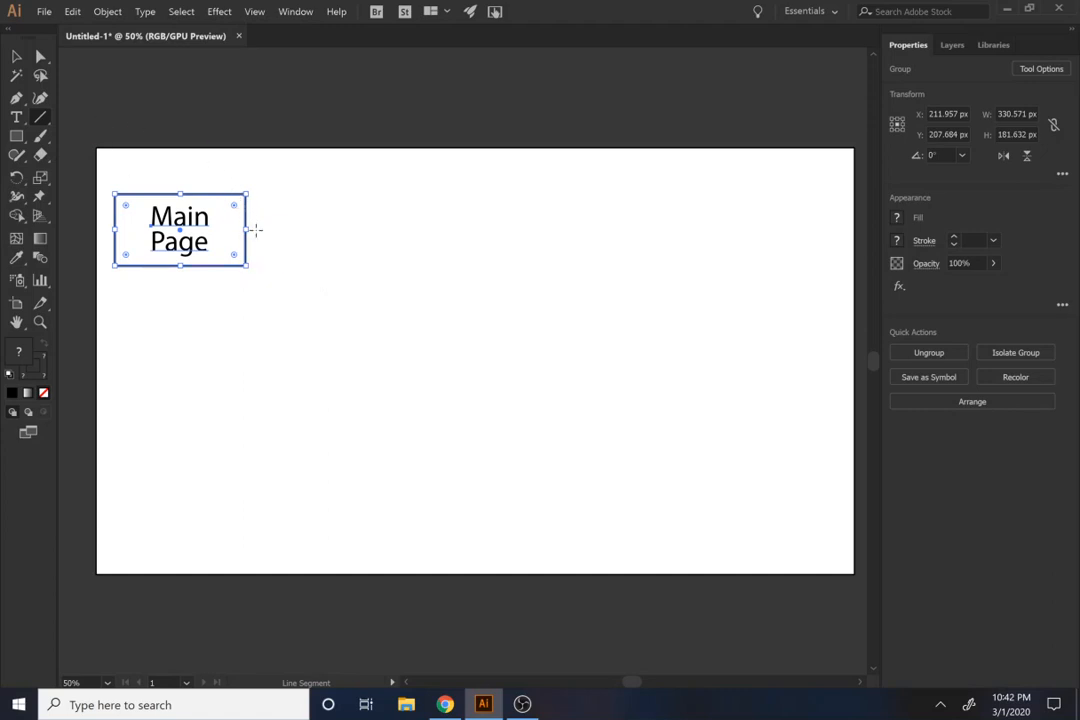
{"action": "left_click_drag", "start_coordinate": [265, 236], "coordinate": [341, 236]}
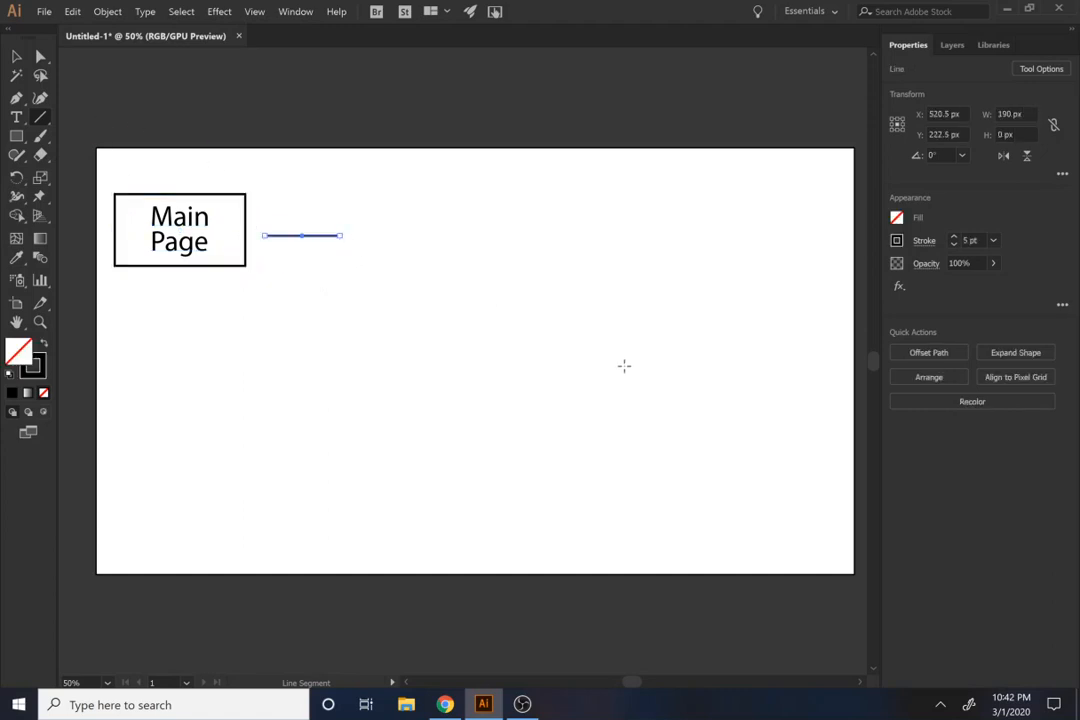
{"action": "left_click", "coordinate": [921, 248]}
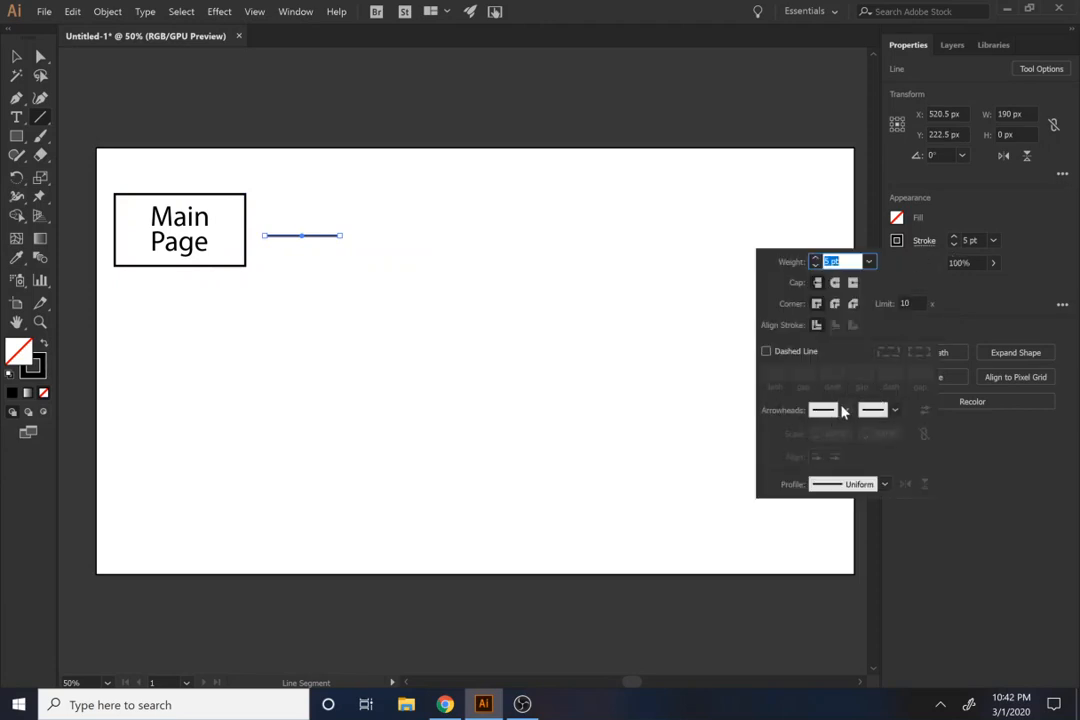
{"action": "left_click", "coordinate": [893, 411]}
{"action": "left_click", "coordinate": [828, 424]}
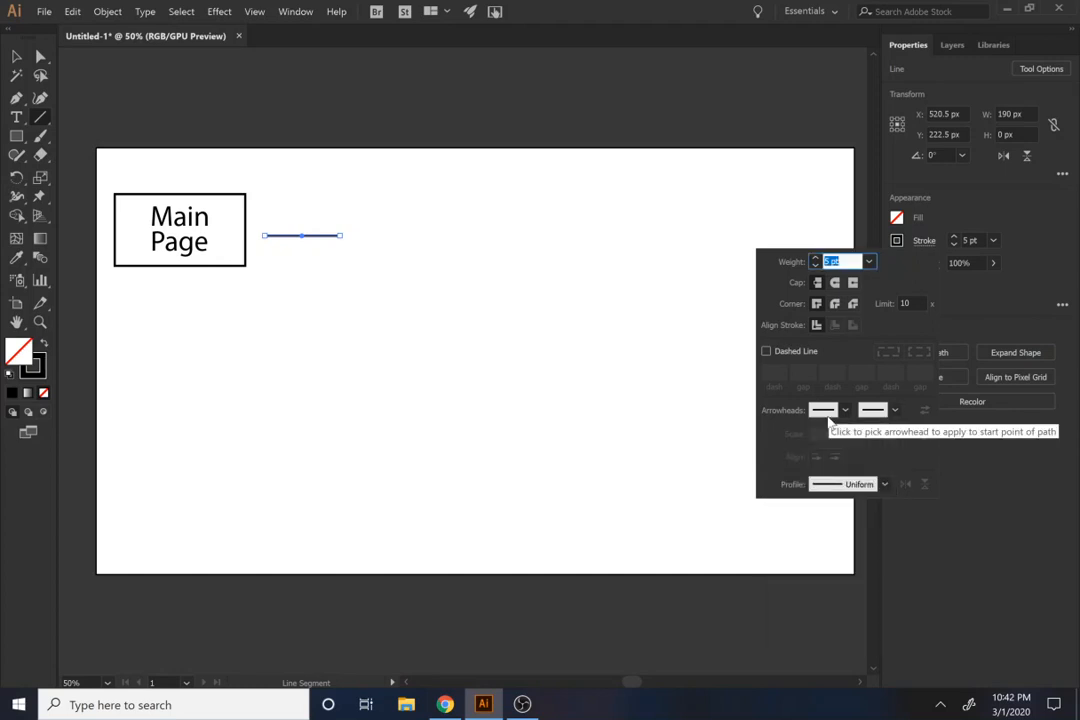
{"action": "left_click", "coordinate": [826, 414]}
{"action": "left_click", "coordinate": [763, 461]}
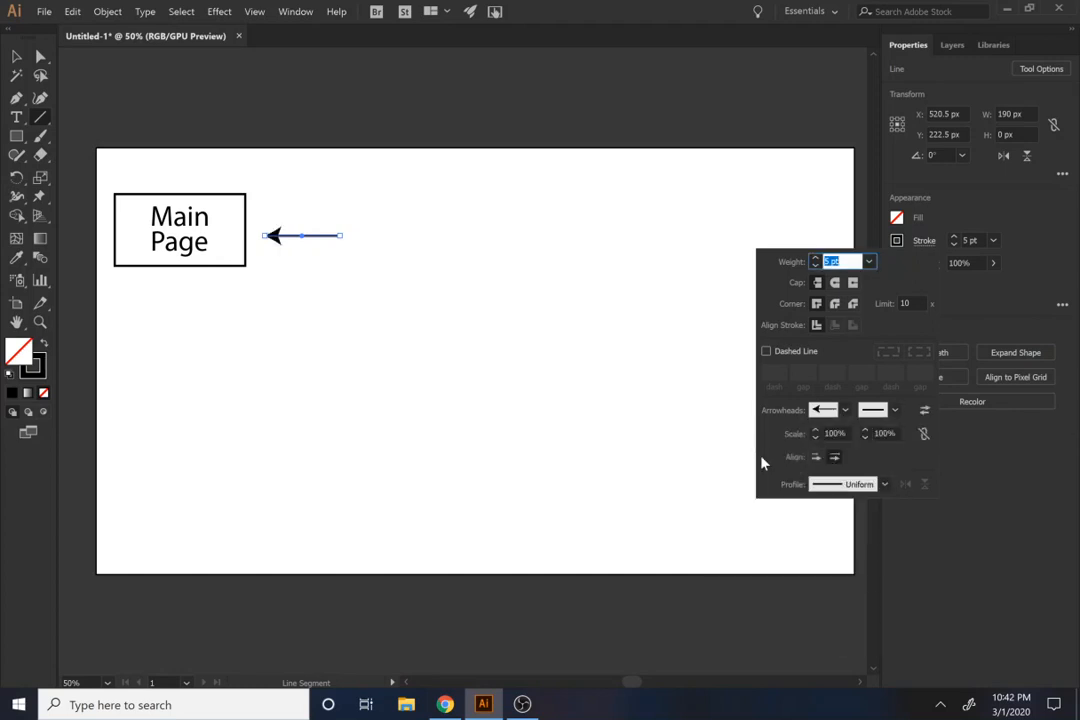
Step: Rotate the arrow to a slight tilt of about 355°, with its head pointing toward the Main Page box
{"action": "left_click", "coordinate": [17, 57]}
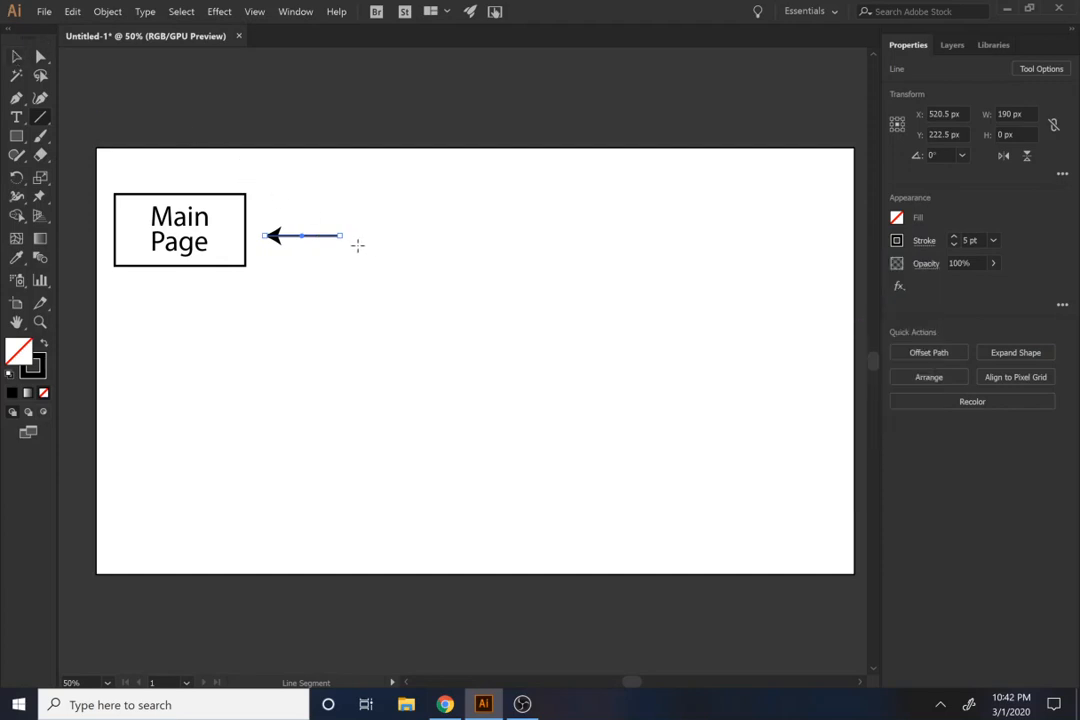
{"action": "key", "text": "v"}
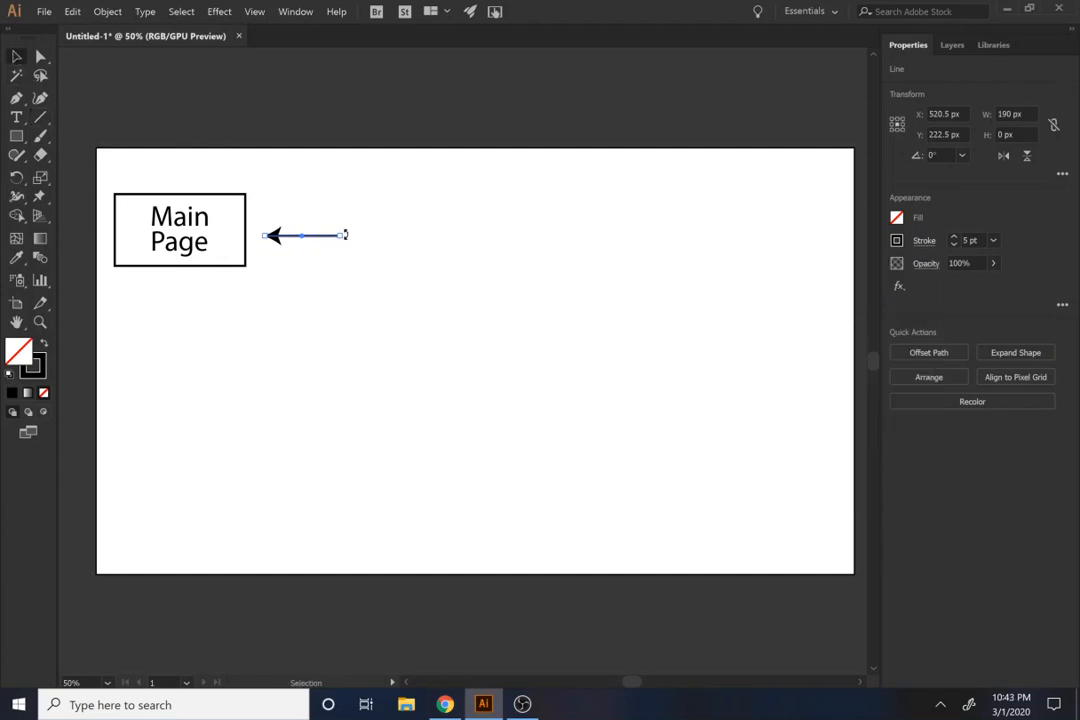
{"action": "left_click_drag", "start_coordinate": [346, 234], "coordinate": [234, 214]}
{"action": "left_click", "coordinate": [262, 234]}
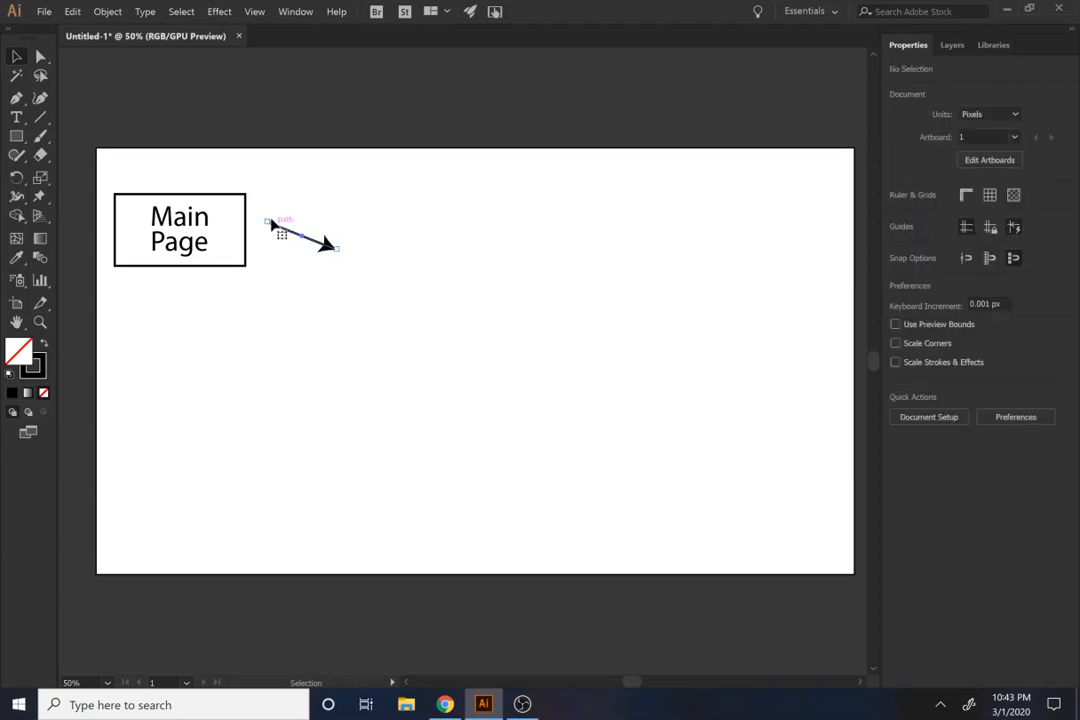
{"action": "left_click", "coordinate": [263, 223]}
{"action": "left_click_drag", "start_coordinate": [263, 222], "coordinate": [366, 246]}
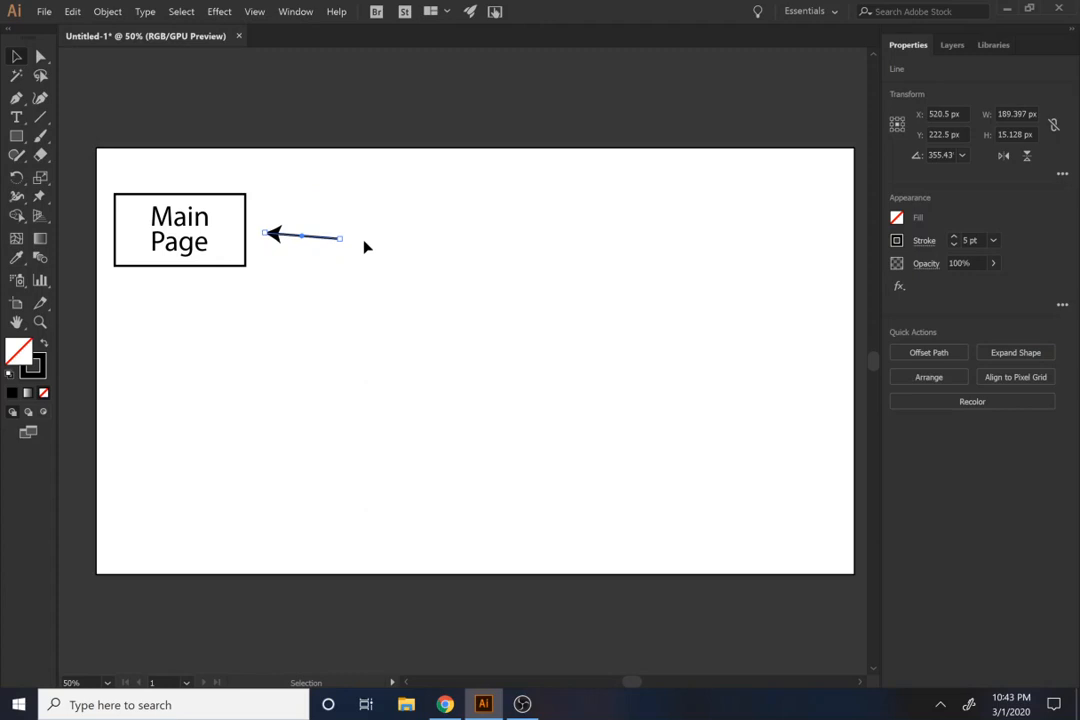
Step: Draw an open zigzag path of three segments with the Pen tool below the arrow, about 208 by 181 px
{"action": "left_click", "coordinate": [40, 98]}
{"action": "left_click", "coordinate": [15, 100]}
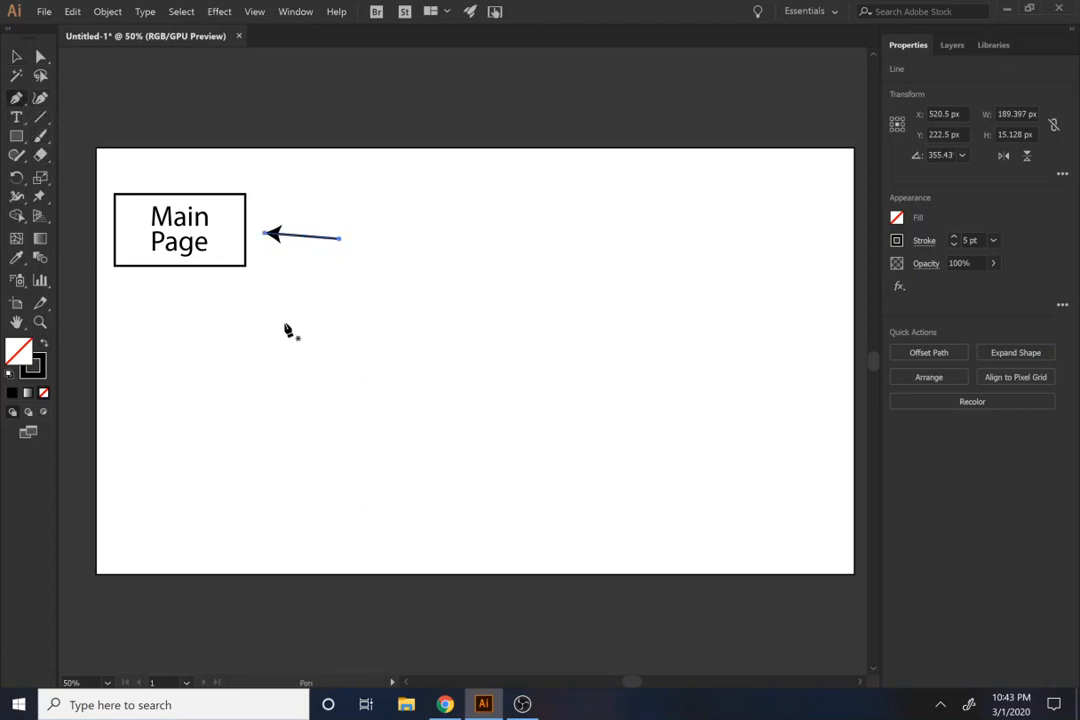
{"action": "left_click", "coordinate": [280, 290]}
{"action": "left_click", "coordinate": [322, 301]}
{"action": "left_click", "coordinate": [310, 354]}
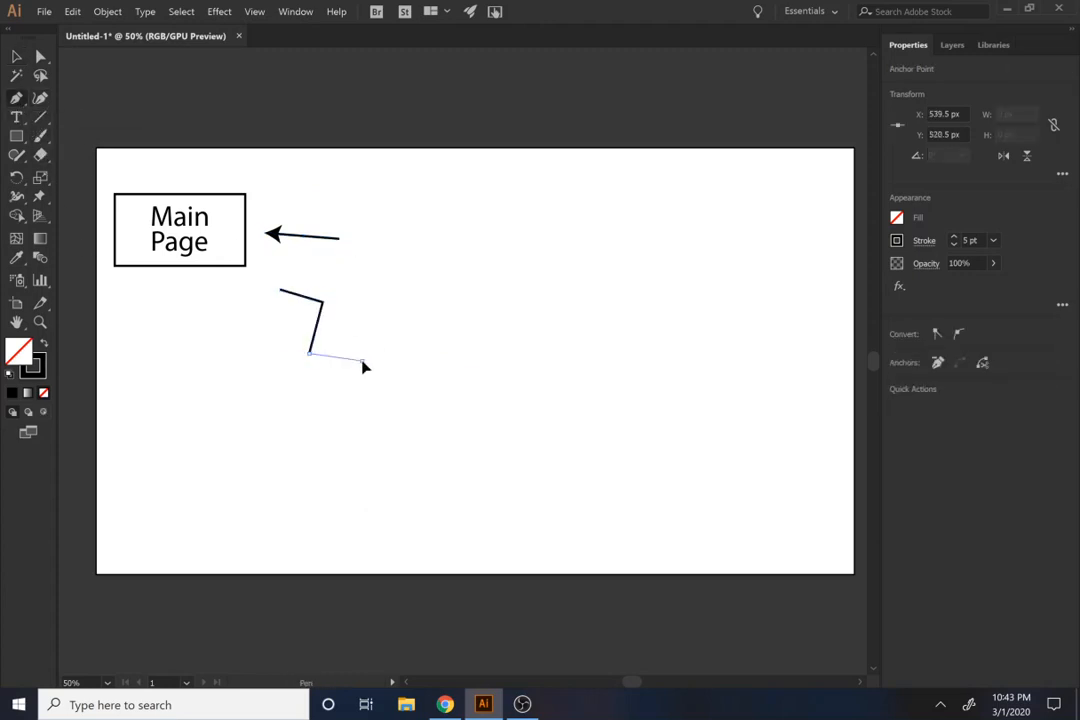
{"action": "left_click", "coordinate": [362, 360]}
{"action": "left_click", "coordinate": [474, 344], "text": "ctrl"}
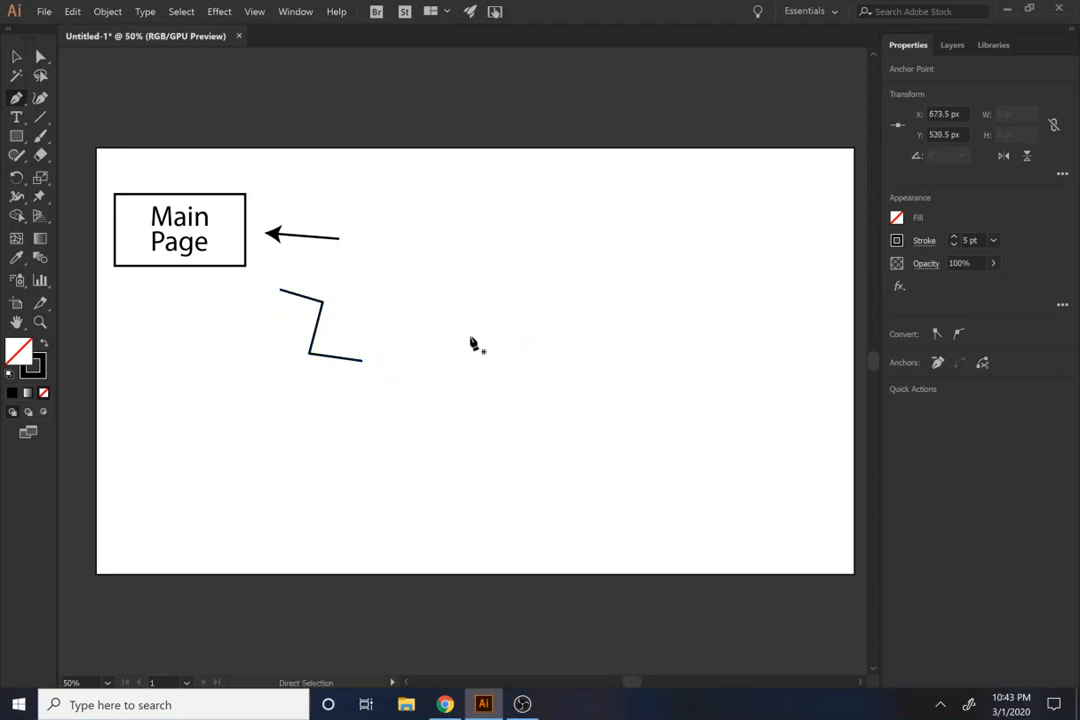
Step: Add the Arrow 3 arrowhead to the end point of the zigzag path
{"action": "key", "text": "v"}
{"action": "left_click", "coordinate": [313, 356]}
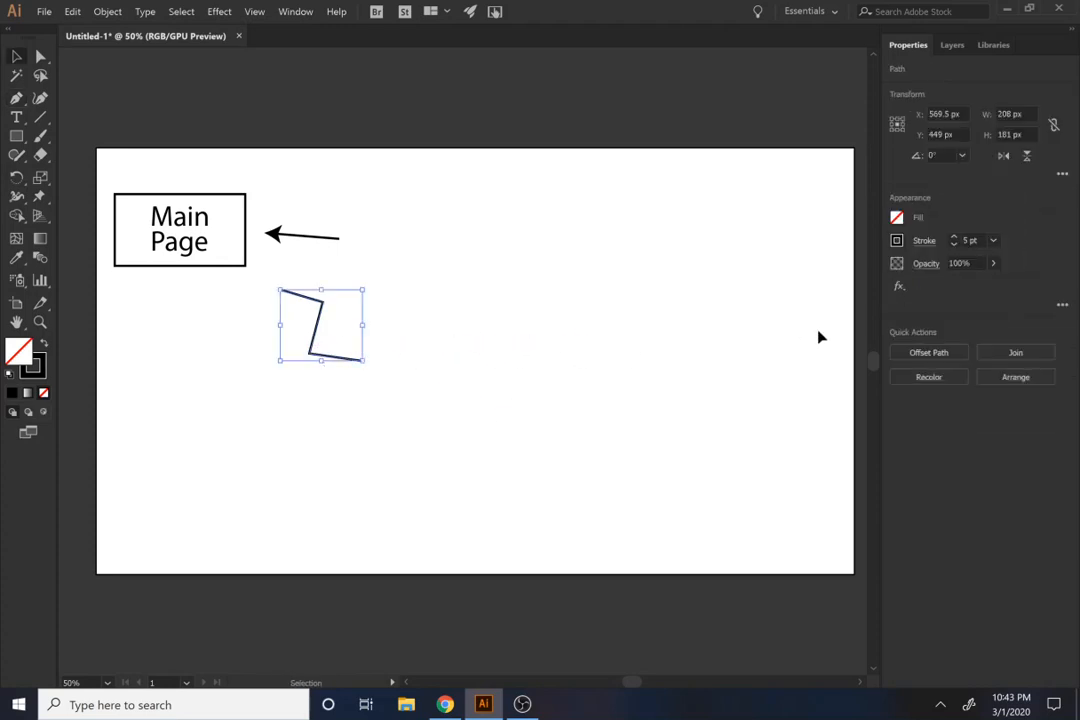
{"action": "left_click", "coordinate": [920, 244]}
{"action": "left_click", "coordinate": [876, 409]}
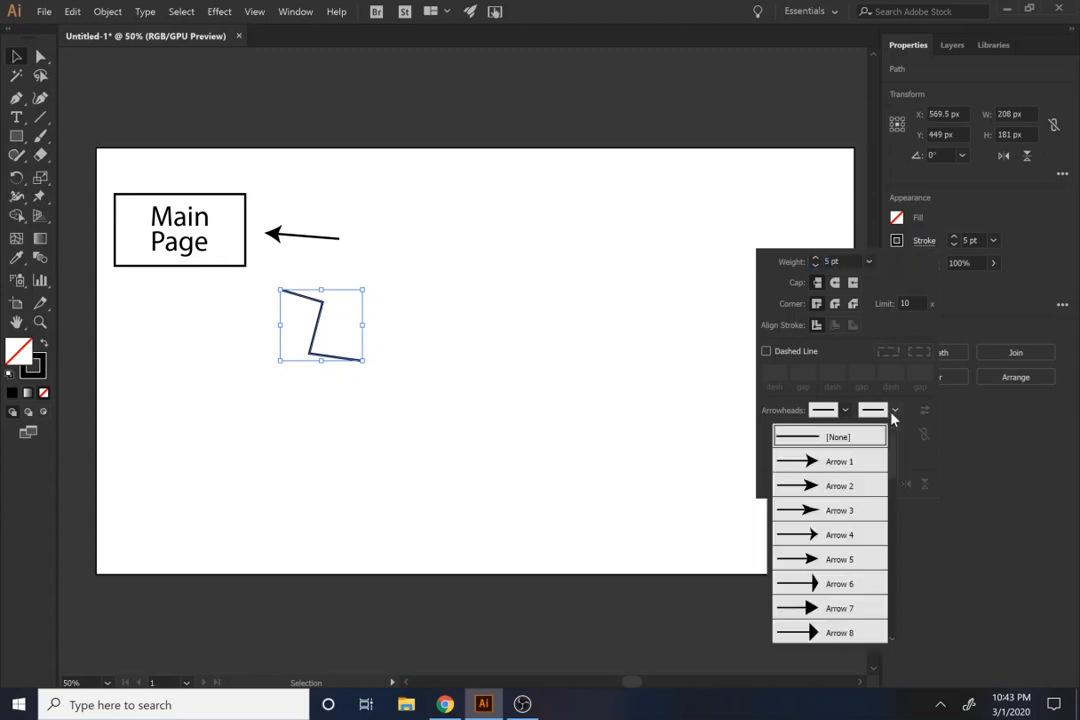
{"action": "left_click", "coordinate": [811, 509]}
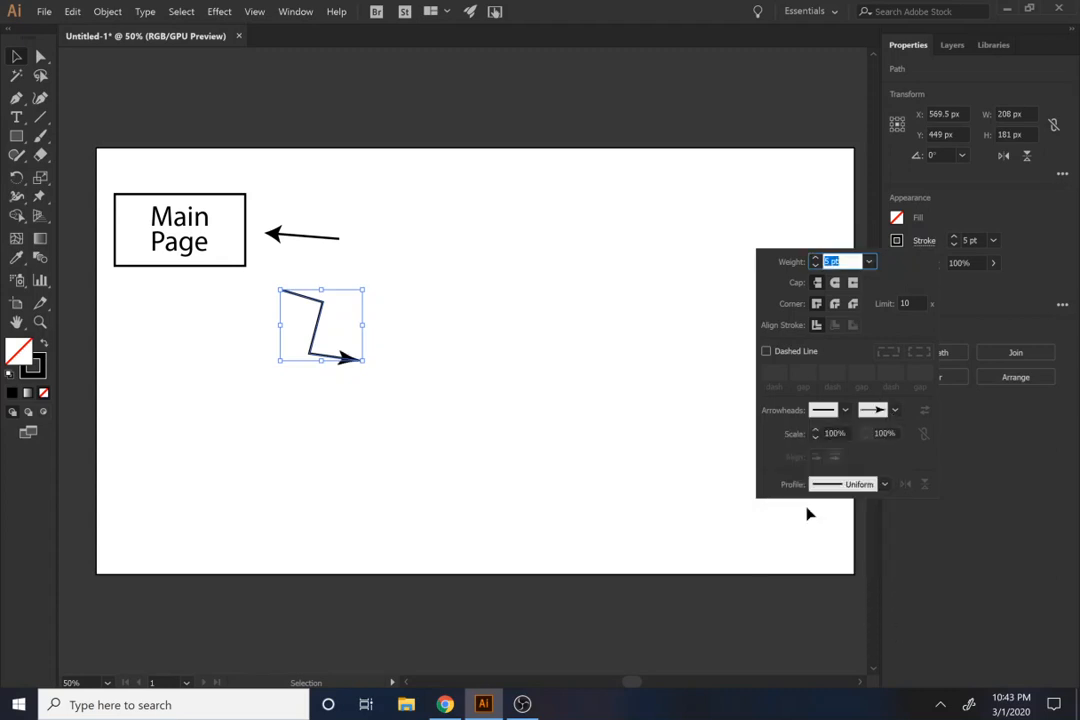
{"action": "left_click", "coordinate": [490, 408]}
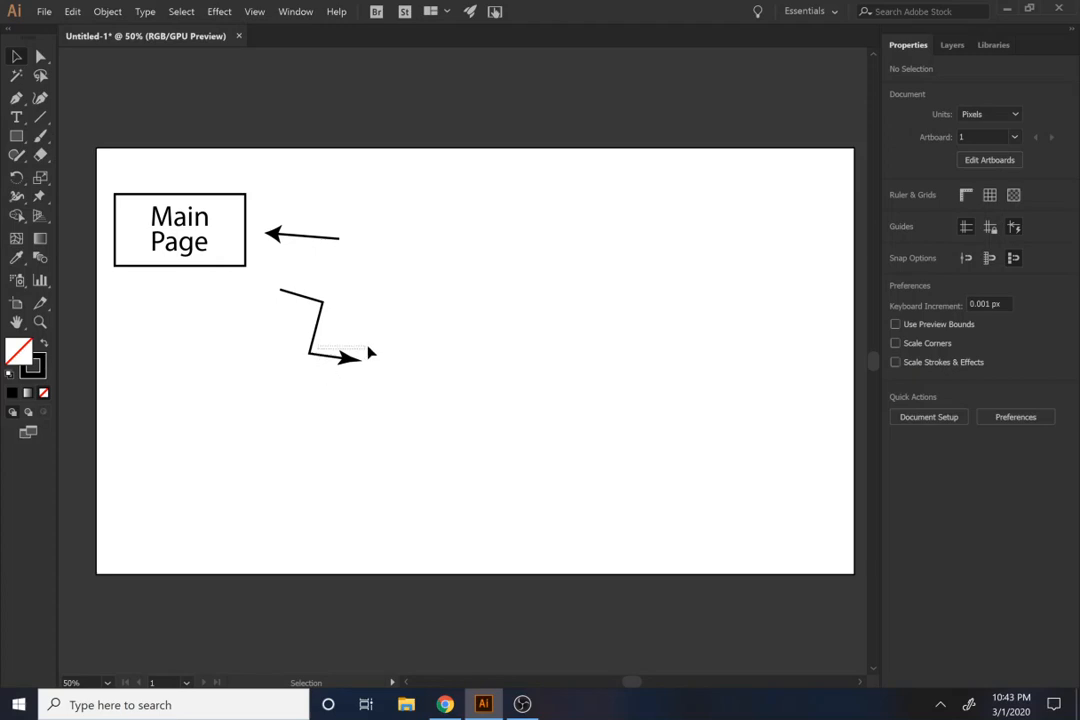
Step: Move the zigzag arrow up beside the straight arrow, near the top of the artboard
{"action": "left_click", "coordinate": [331, 361]}
{"action": "left_click_drag", "start_coordinate": [337, 358], "coordinate": [383, 242]}
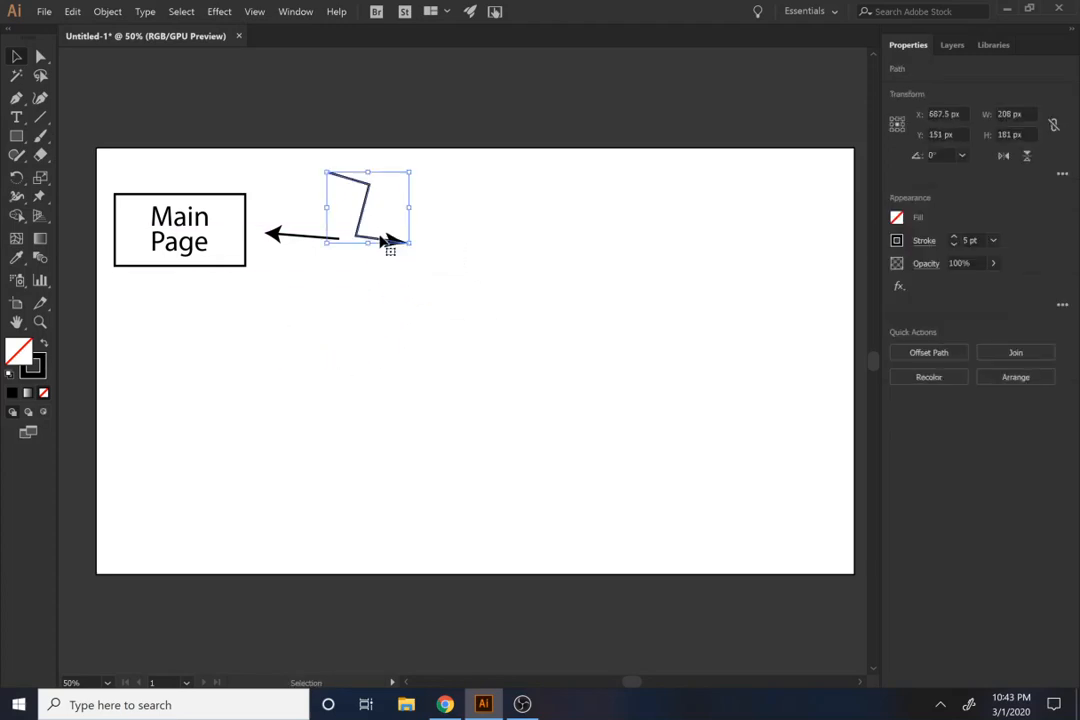
{"action": "left_click", "coordinate": [322, 334]}
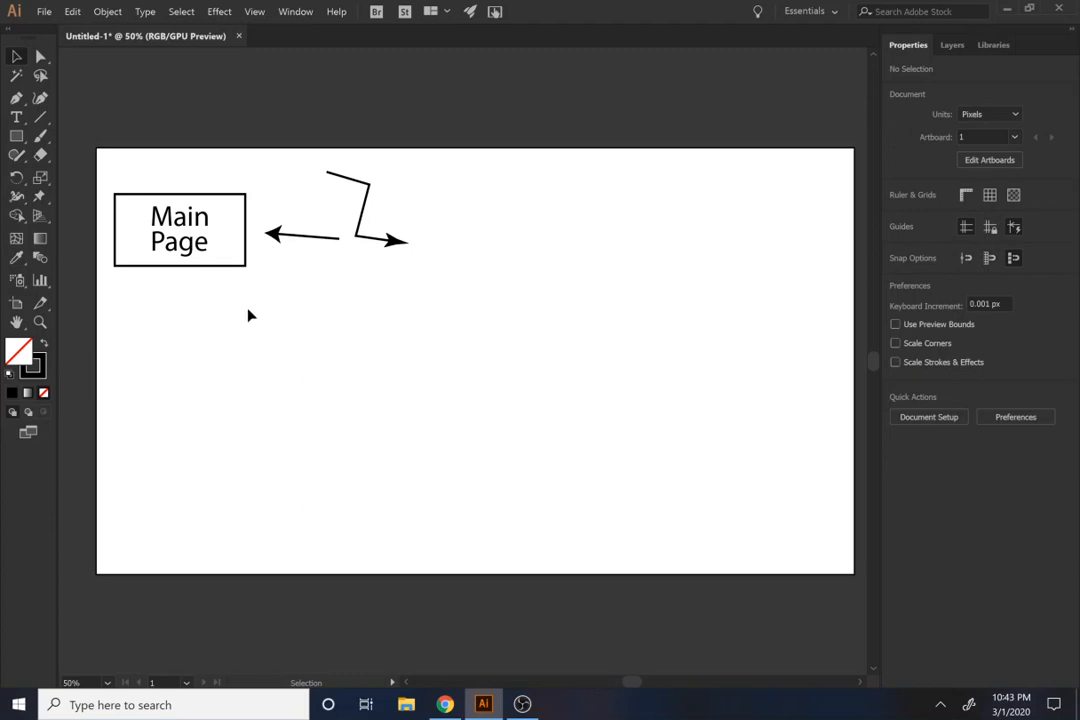
Step: Duplicate the Main Page box directly below the original and replace the copy's text with "Chat"
{"action": "left_click_drag", "start_coordinate": [186, 243], "coordinate": [183, 369]}
{"action": "double_click", "coordinate": [183, 369]}
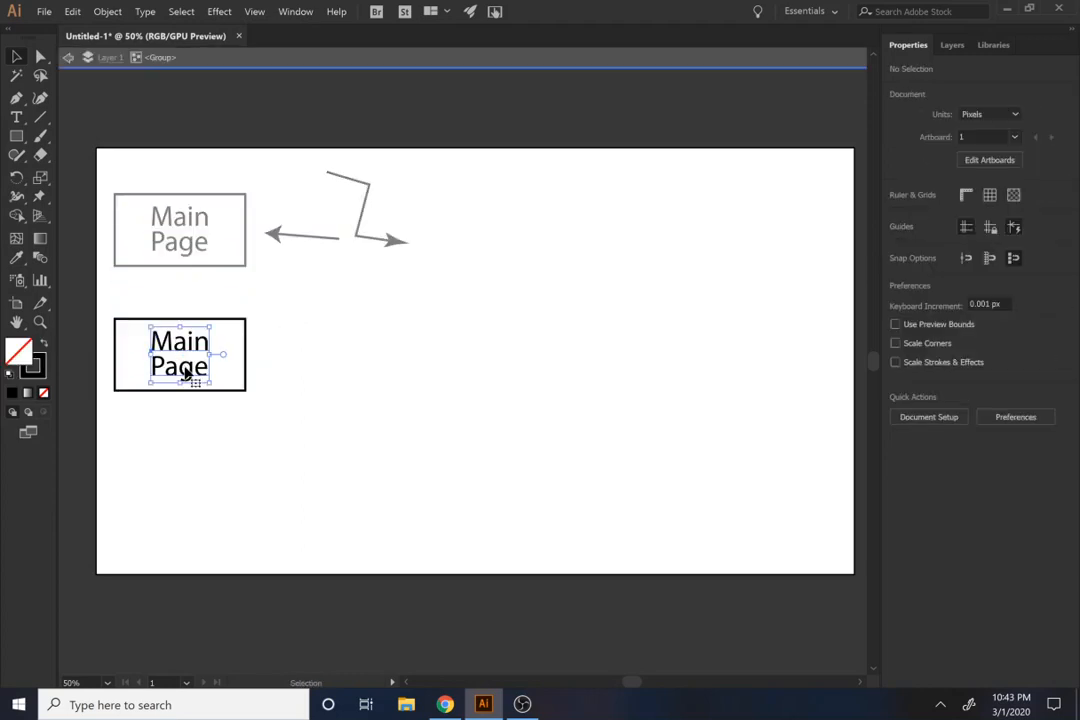
{"action": "double_click", "coordinate": [186, 372]}
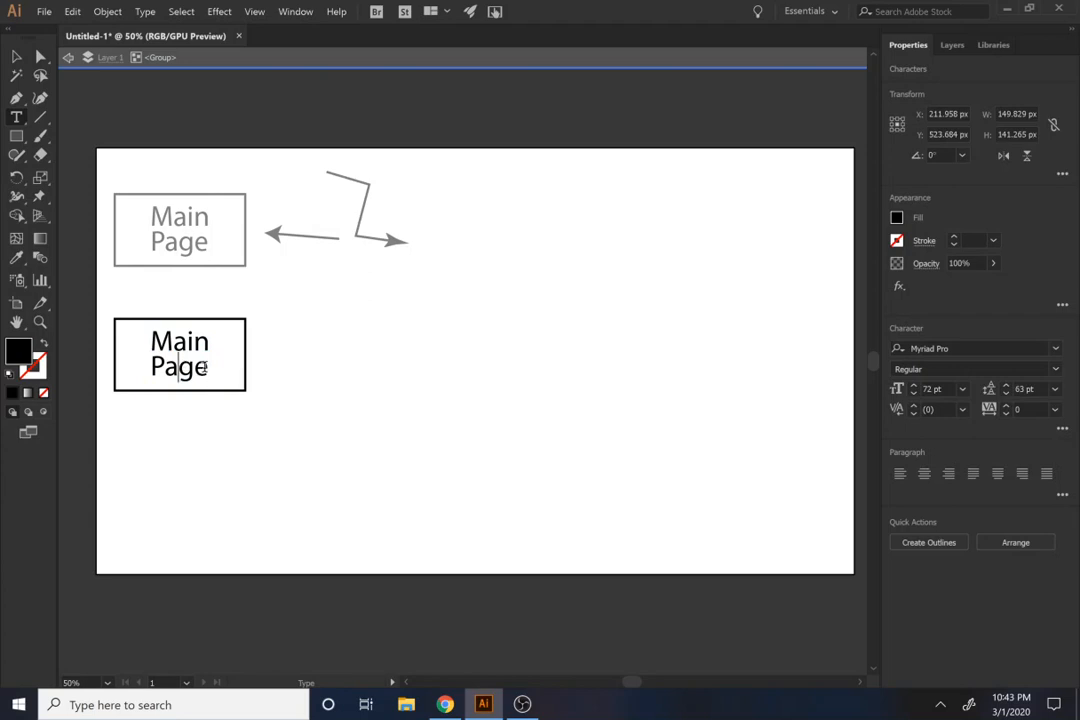
{"action": "left_click_drag", "start_coordinate": [204, 368], "coordinate": [142, 342]}
{"action": "left_click", "coordinate": [143, 344]}
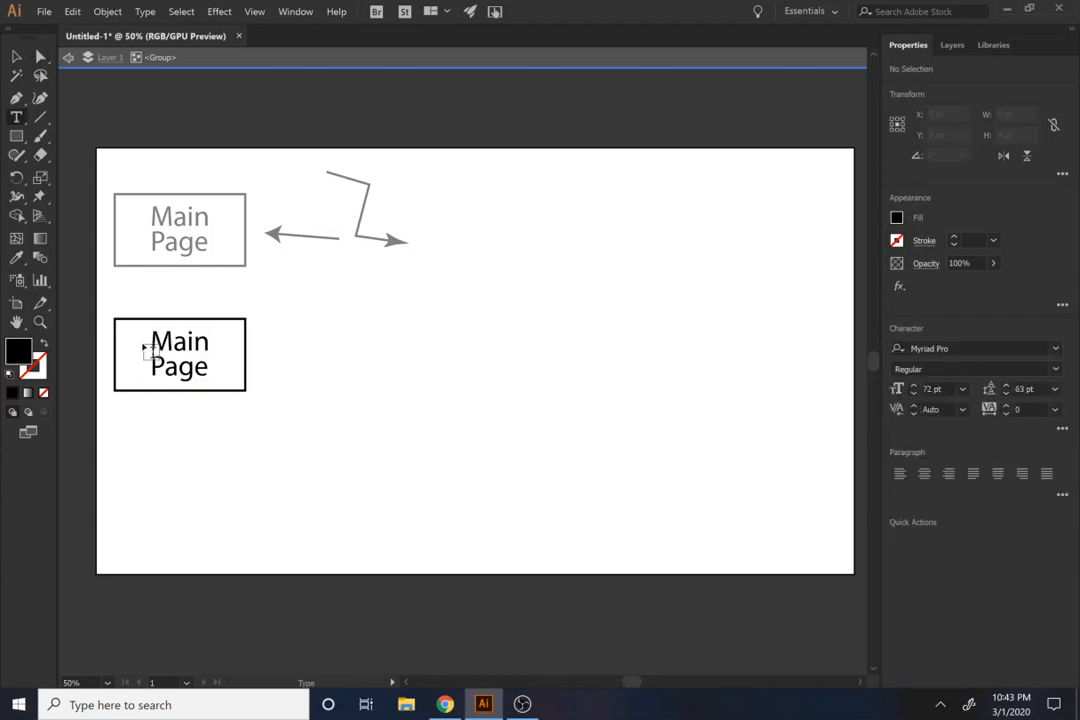
{"action": "double_click", "coordinate": [180, 346]}
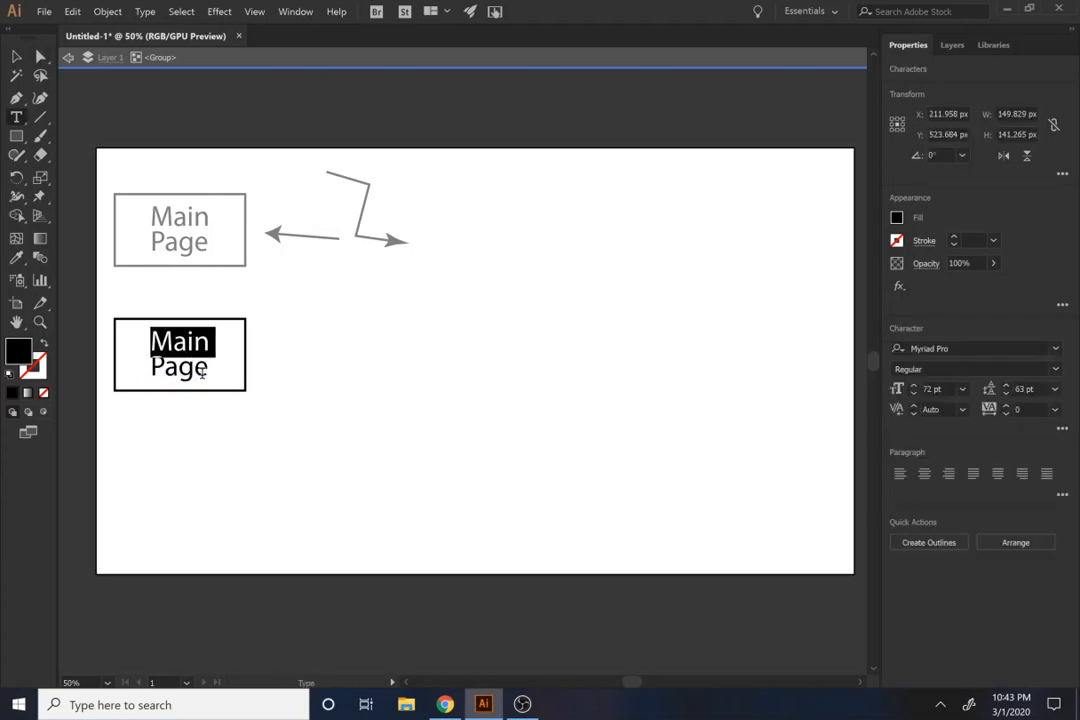
{"action": "key", "text": "ctrl+a"}
{"action": "type", "text": "Chat"}
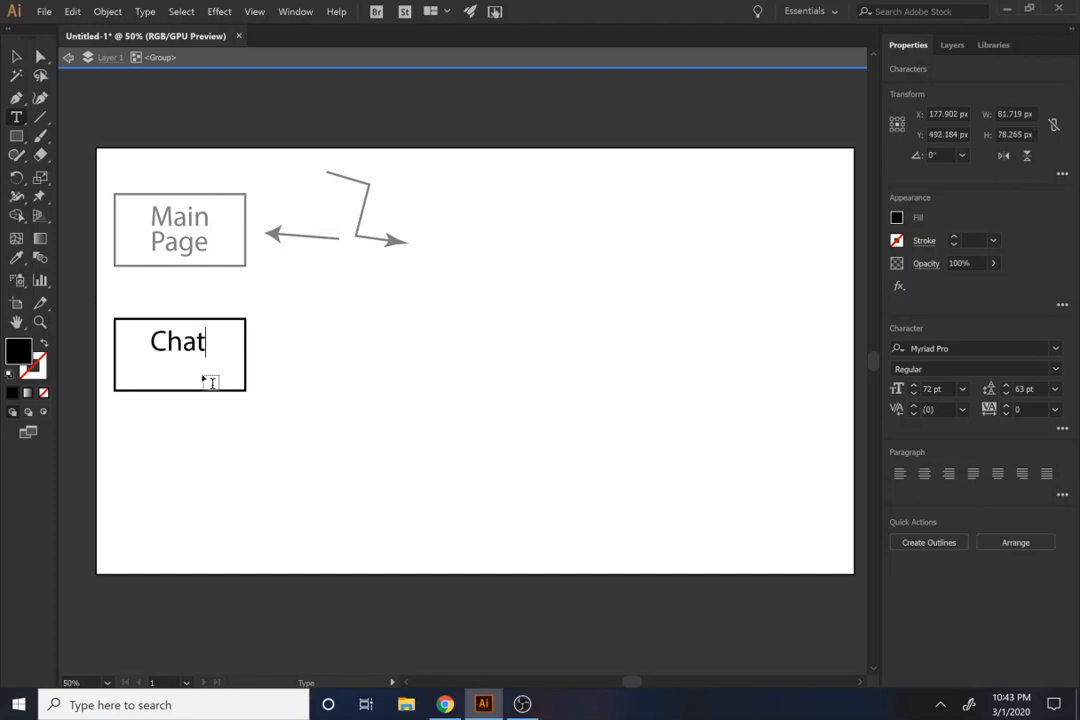
{"action": "key", "text": "Escape"}
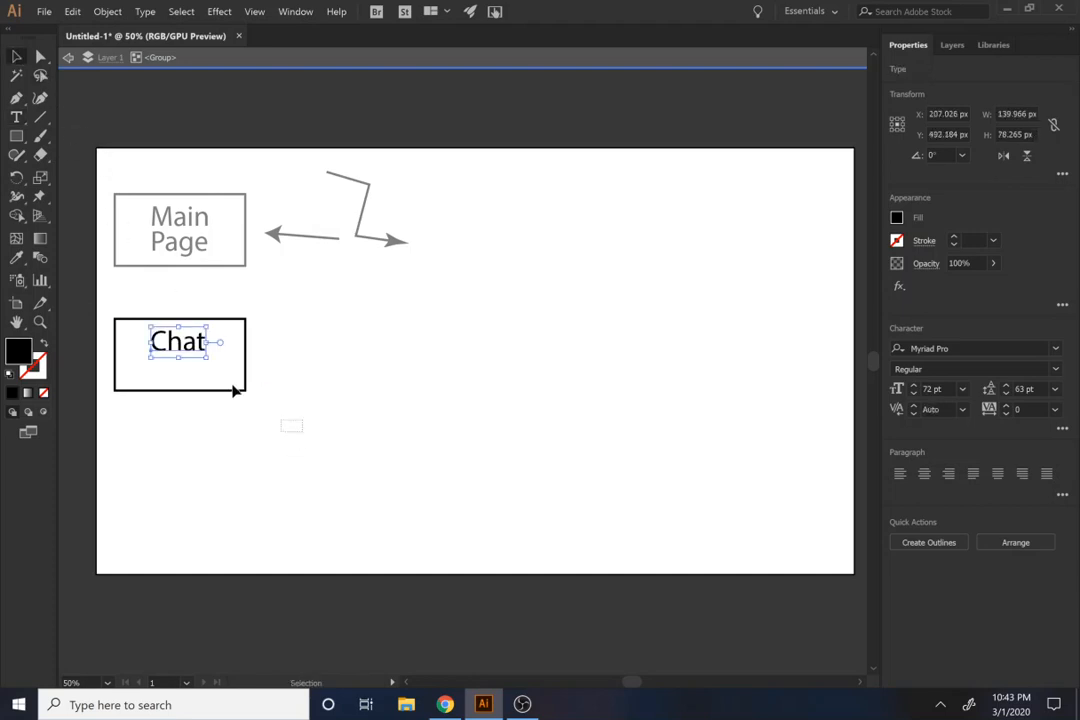
Step: Center the "Chat" text horizontally and vertically with its rectangle inside the group, and leave isolation mode
{"action": "left_click", "coordinate": [235, 390]}
{"action": "left_click", "coordinate": [955, 352]}
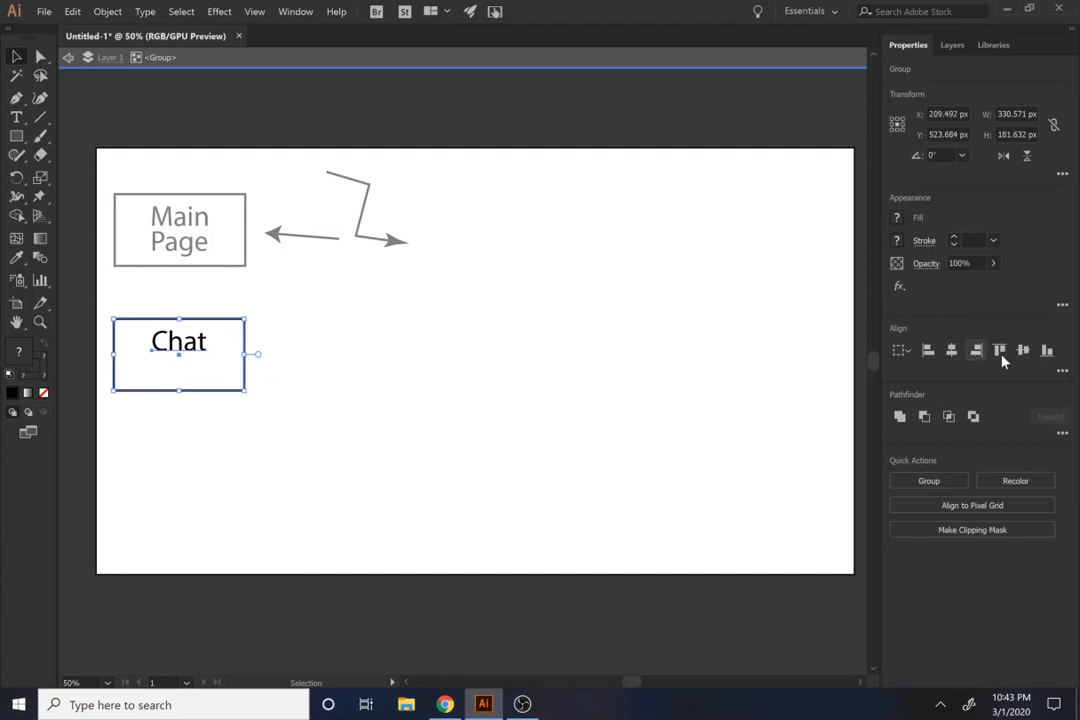
{"action": "left_click", "coordinate": [1024, 354]}
{"action": "left_click", "coordinate": [499, 62]}
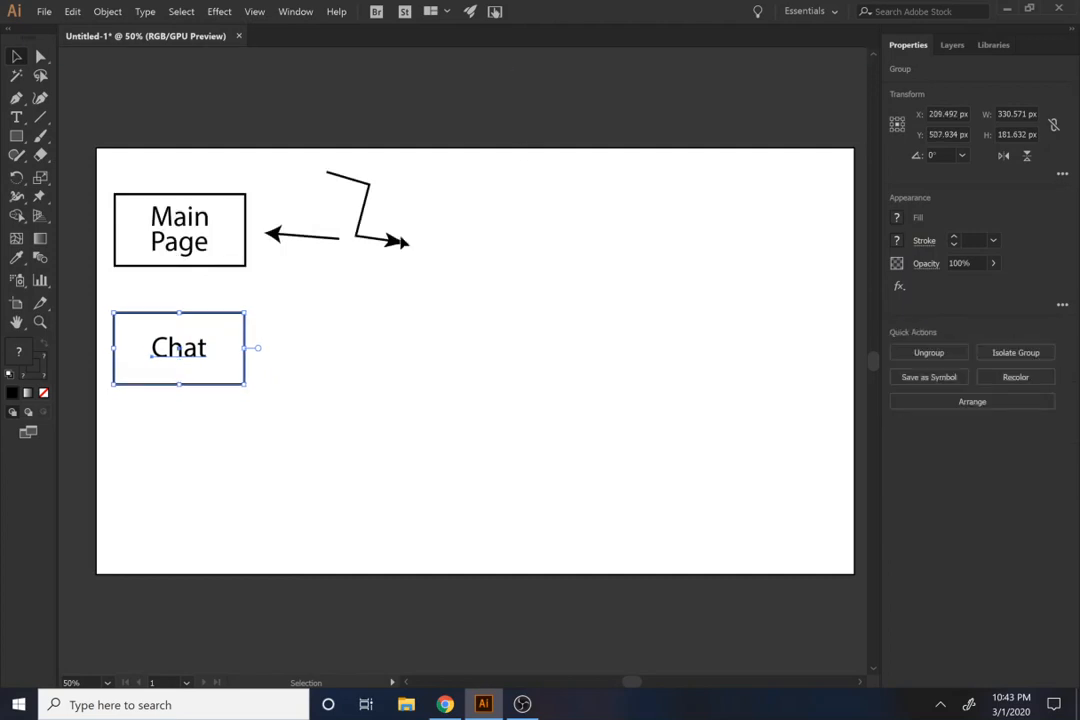
{"action": "left_click", "coordinate": [330, 369]}
Step: Duplicate the Chat box directly below itself to make a third box in the column
{"action": "left_click", "coordinate": [167, 363]}
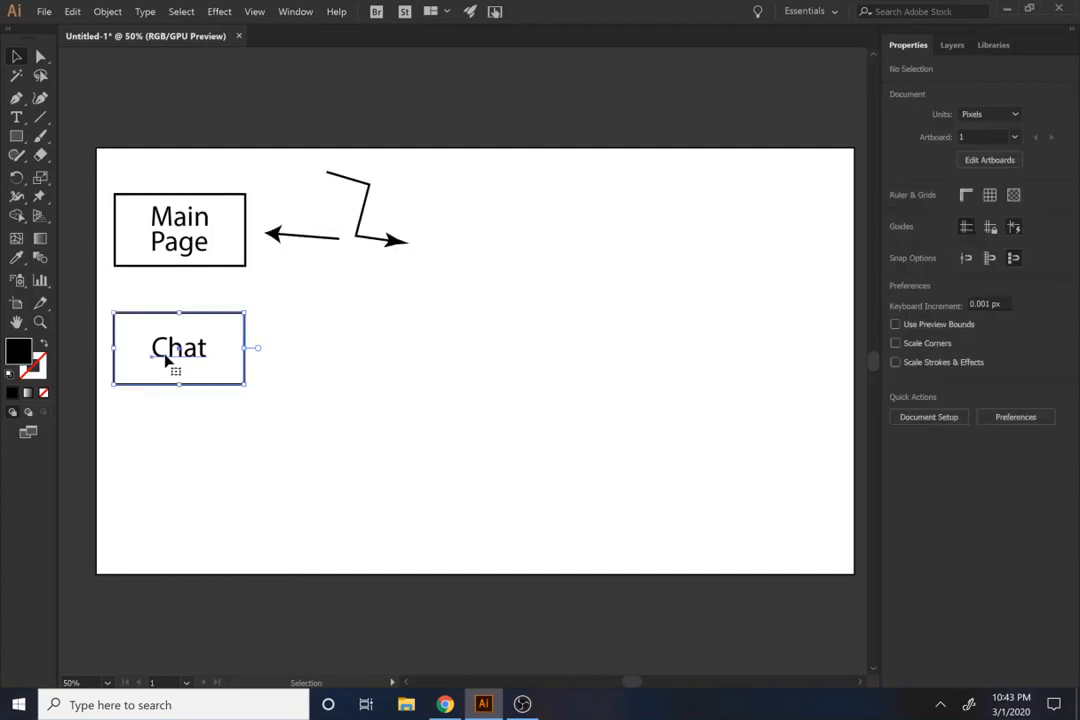
{"action": "left_click_drag", "start_coordinate": [167, 363], "coordinate": [166, 481]}
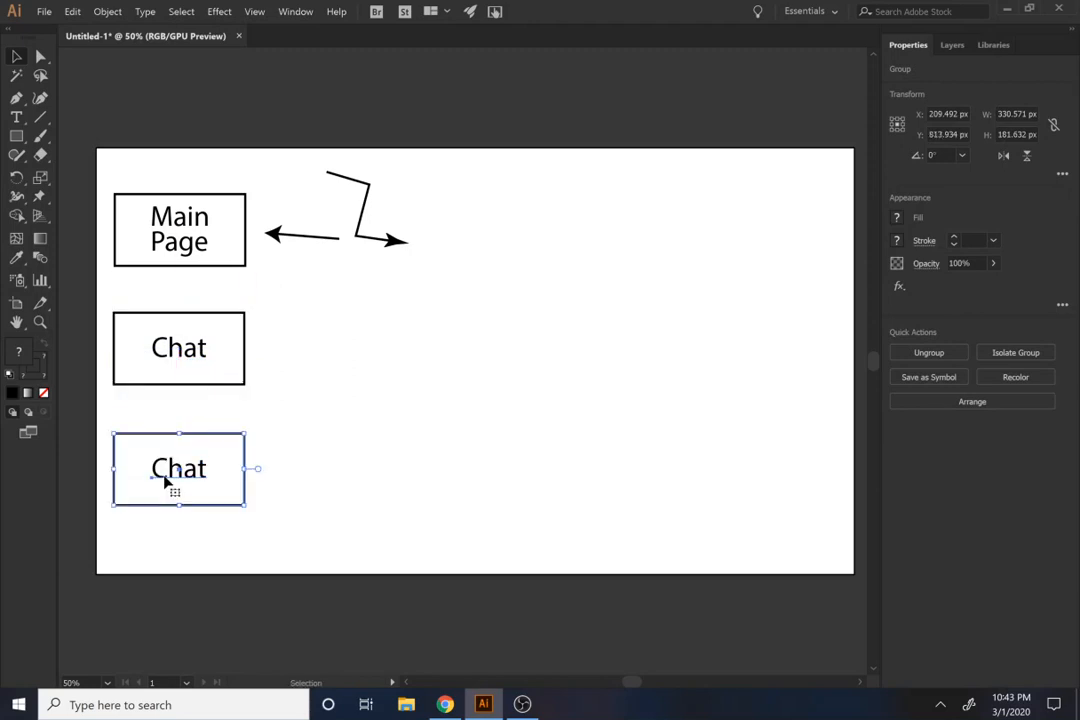
Step: Replace the text of the third box in the column with "Video Chat" on two lines
{"action": "double_click", "coordinate": [167, 482]}
{"action": "double_click", "coordinate": [170, 476]}
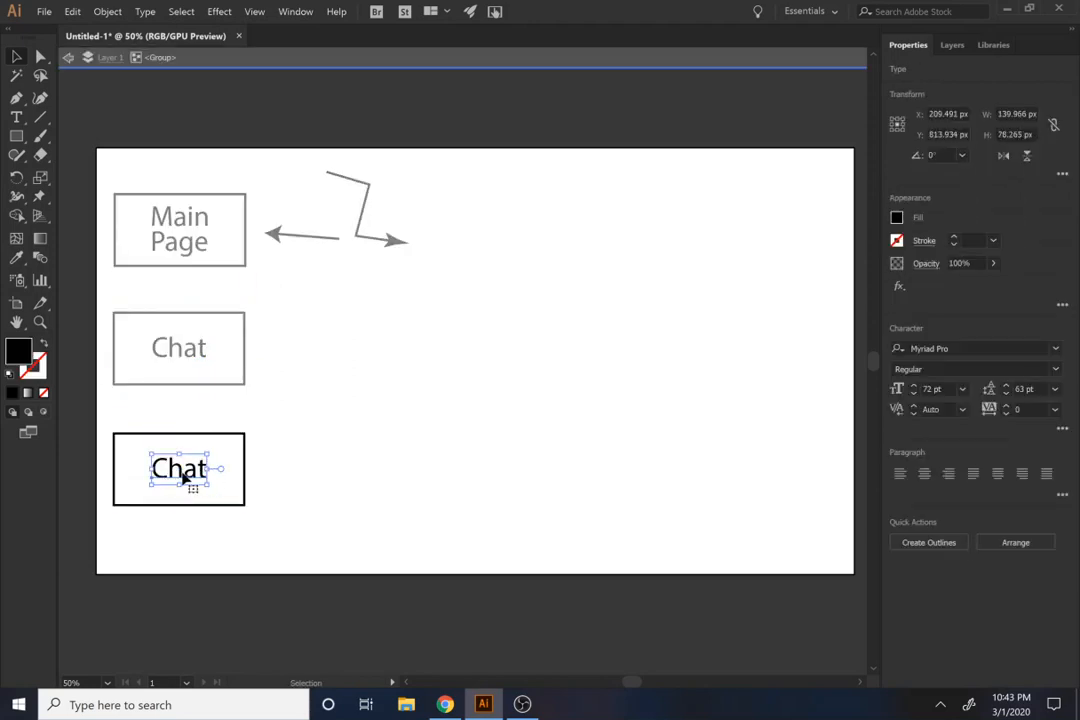
{"action": "double_click", "coordinate": [181, 472]}
{"action": "type", "text": "Video"}
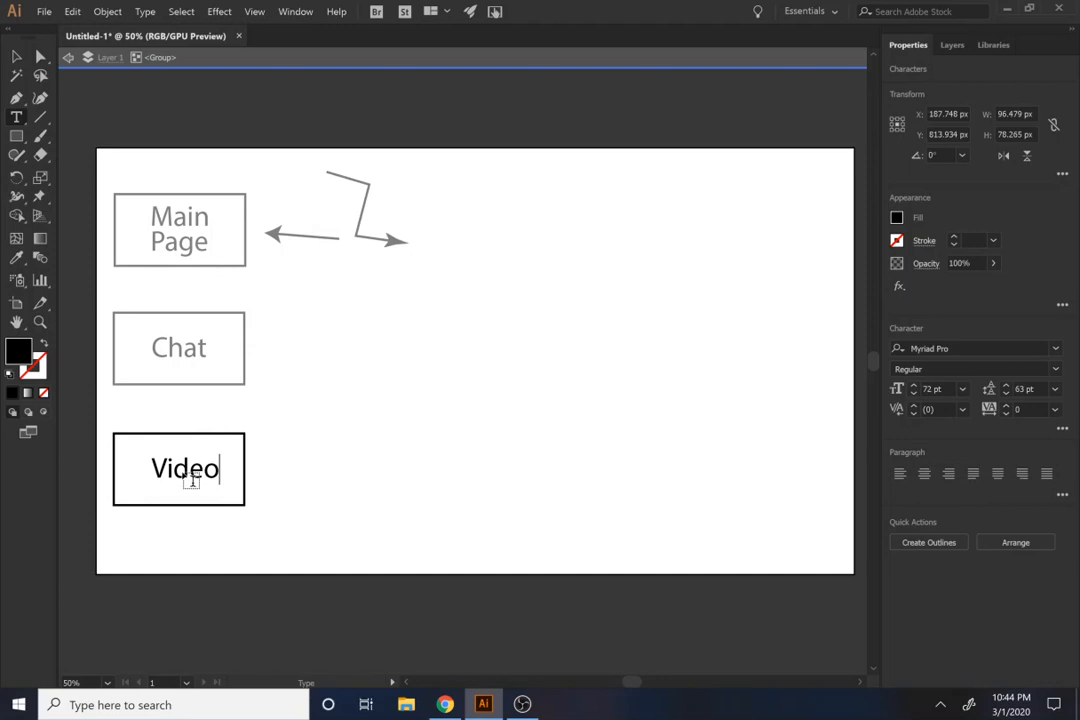
{"action": "key", "text": "Return"}
{"action": "type", "text": "Chate"}
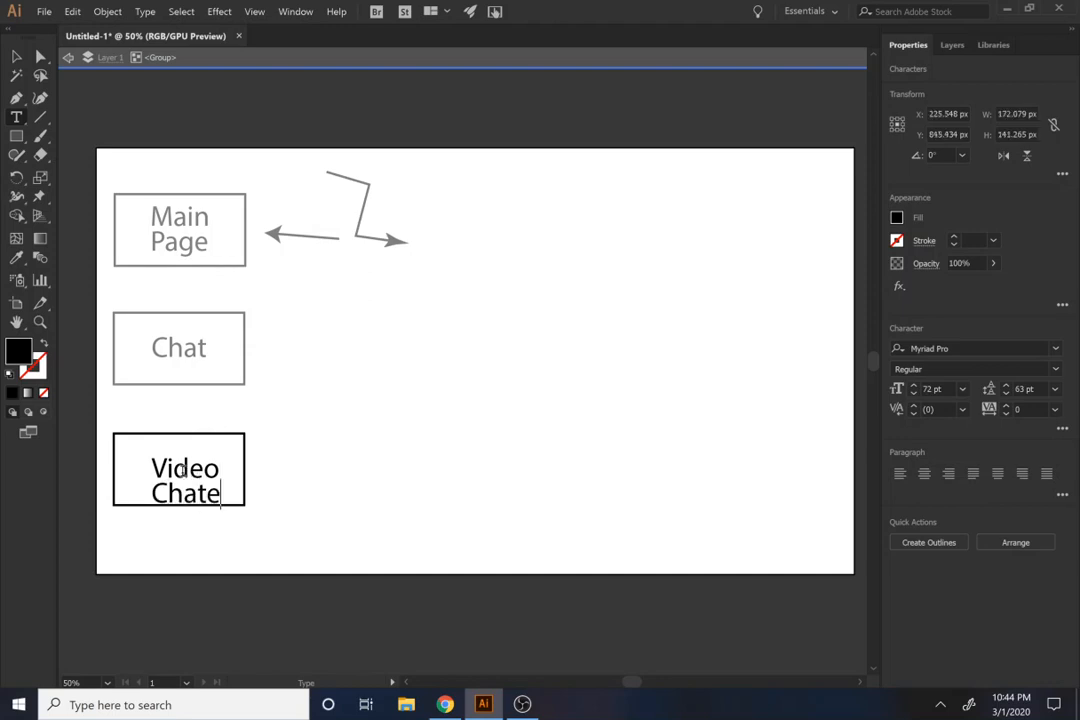
{"action": "key", "text": "BackSpace"}
Step: Center-align the "Video Chat" text, center it horizontally and vertically with its rectangle, and leave isolation mode
{"action": "key", "text": "ctrl+a"}
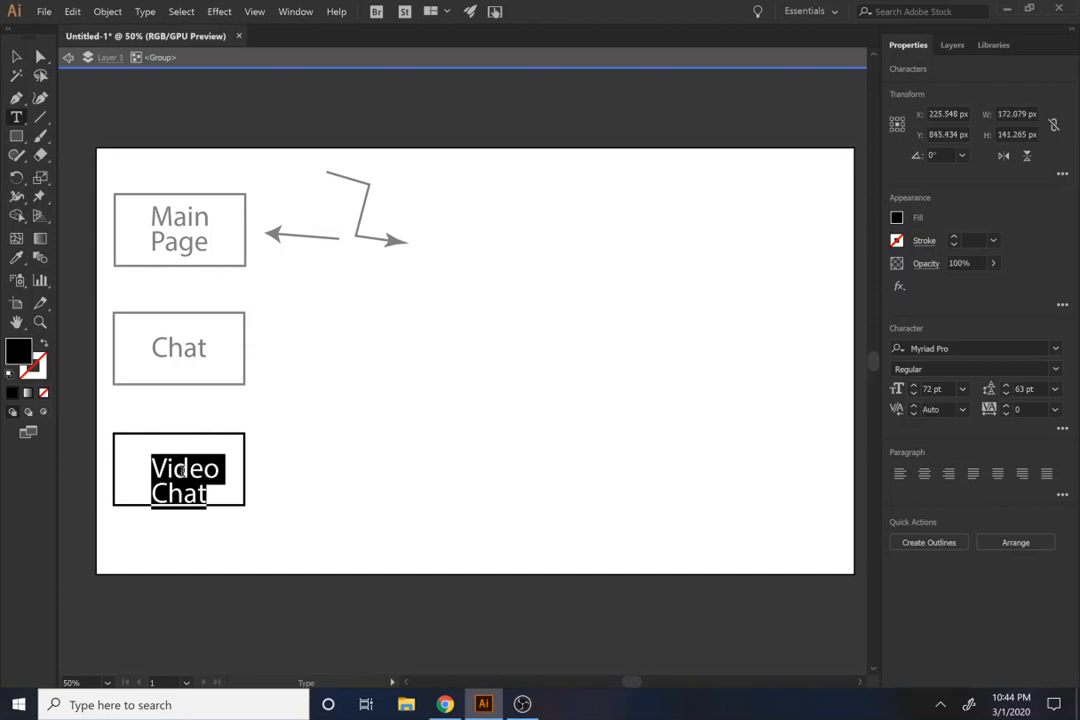
{"action": "left_click", "coordinate": [925, 476]}
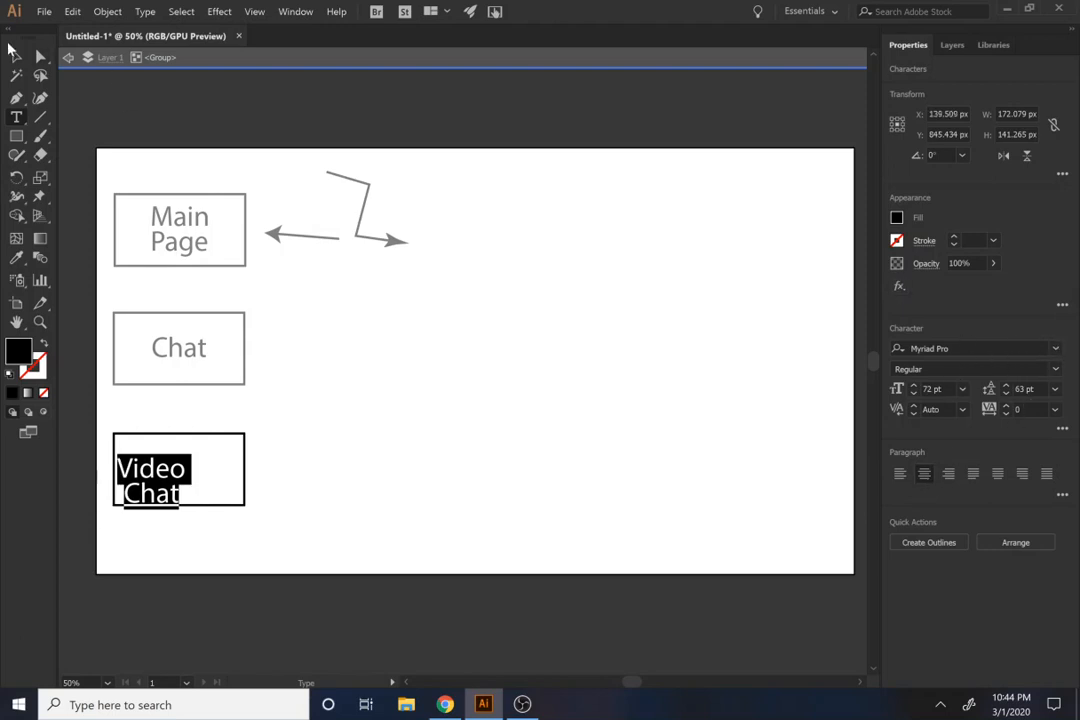
{"action": "key", "text": "Escape"}
{"action": "left_click_drag", "start_coordinate": [285, 541], "coordinate": [106, 456]}
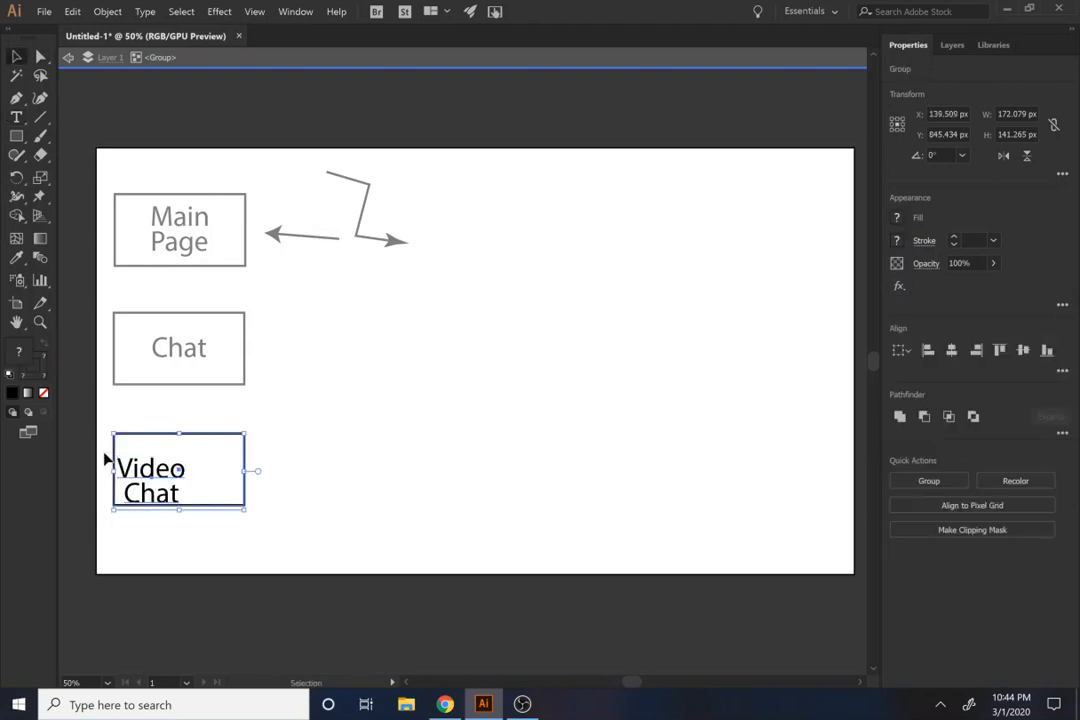
{"action": "left_click", "coordinate": [951, 349]}
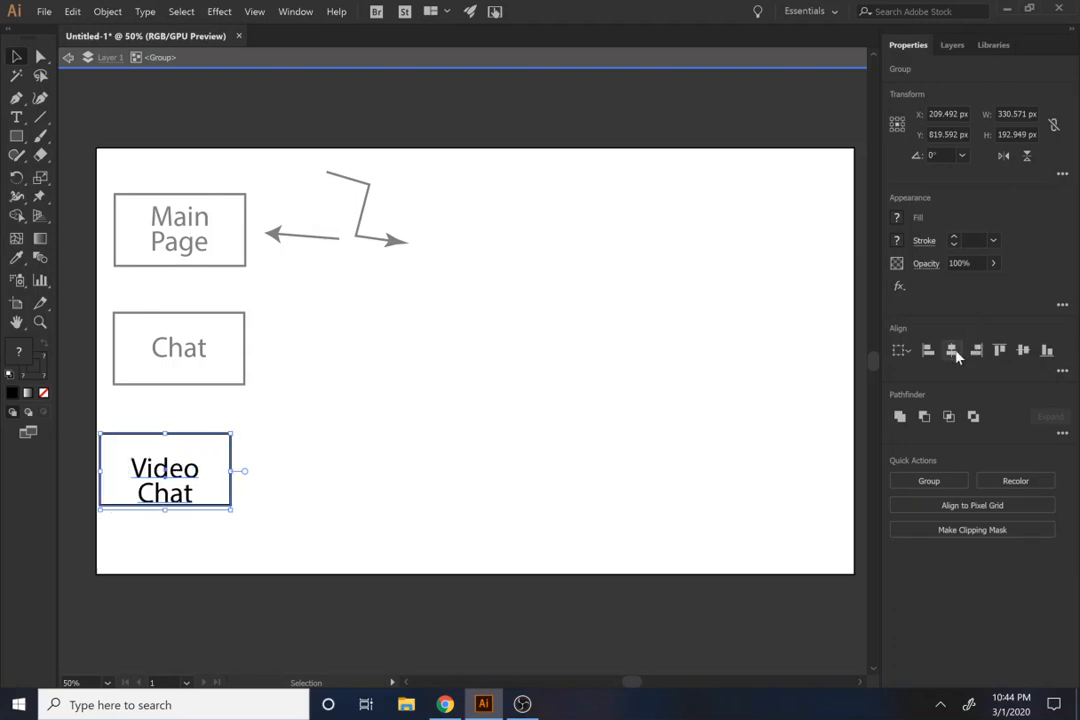
{"action": "left_click", "coordinate": [1023, 349]}
{"action": "left_click", "coordinate": [318, 475]}
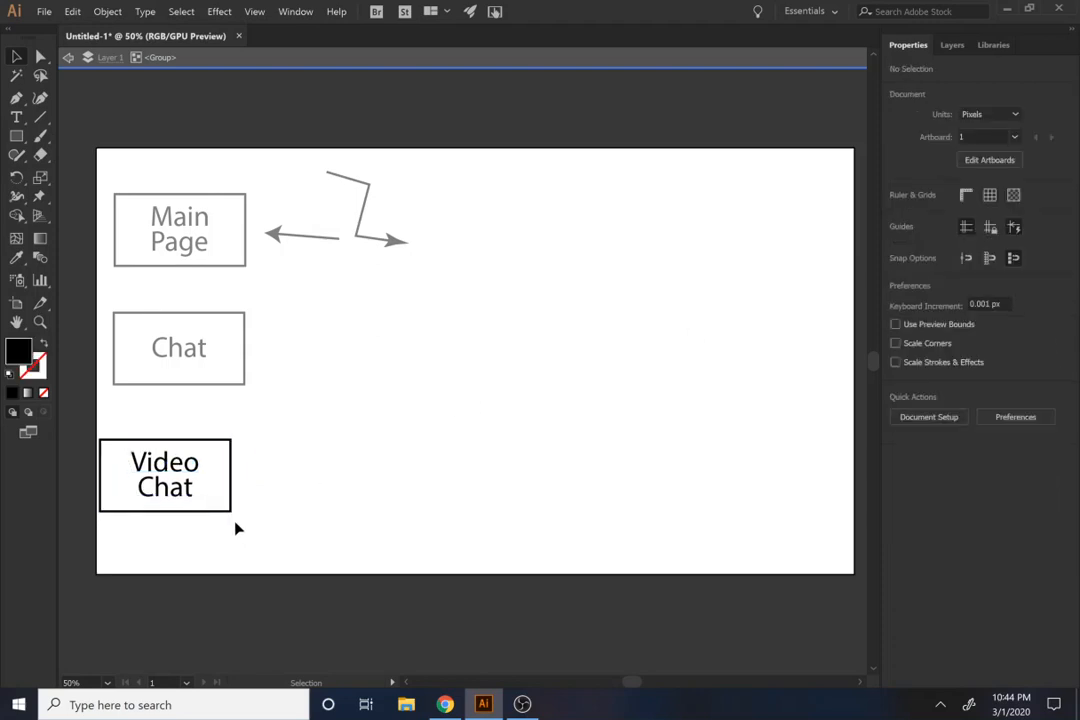
{"action": "left_click", "coordinate": [323, 57]}
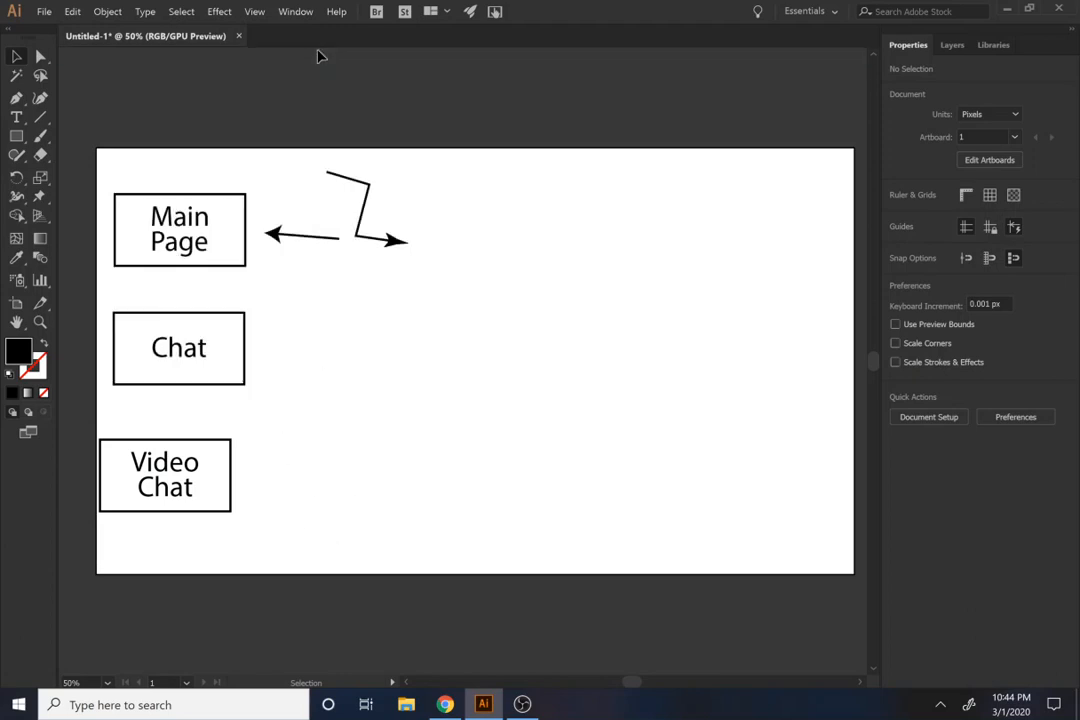
Step: Duplicate the Video Chat box to its right, replace the copy's text with "Contact List" on two lines, and leave isolation mode
{"action": "left_click_drag", "start_coordinate": [278, 538], "coordinate": [360, 471]}
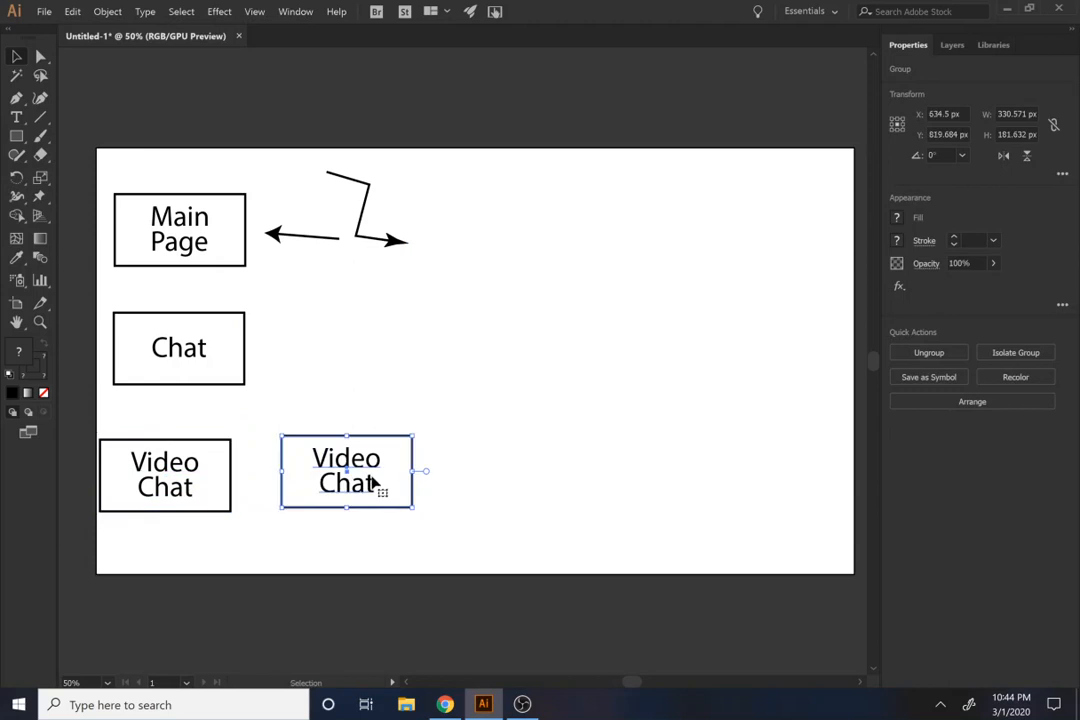
{"action": "double_click", "coordinate": [366, 484]}
{"action": "double_click", "coordinate": [366, 485]}
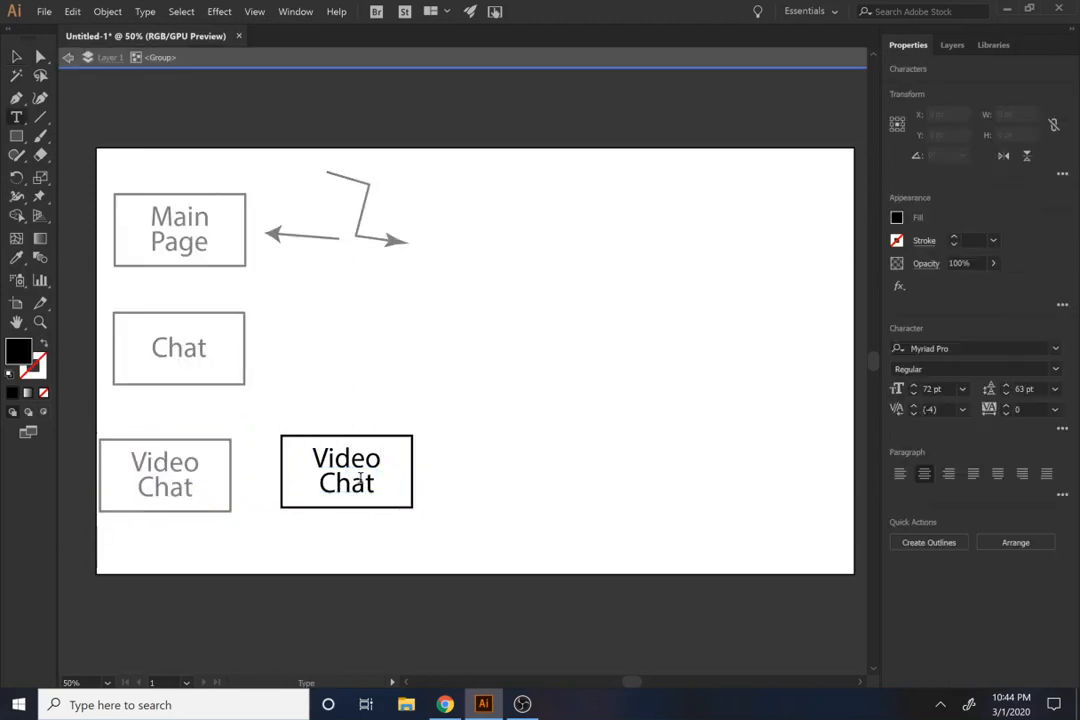
{"action": "double_click", "coordinate": [360, 481]}
{"action": "left_click", "coordinate": [375, 483]}
{"action": "key", "text": "shift+Up"}
{"action": "key", "text": "shift+Up"}
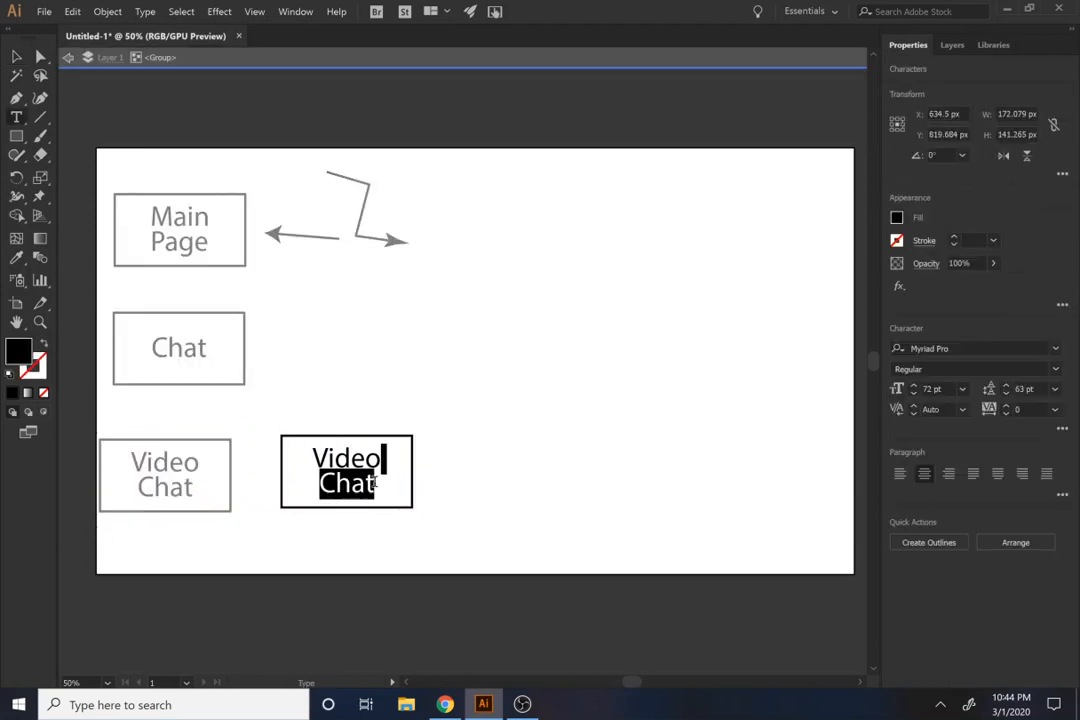
{"action": "type", "text": "Vid"}
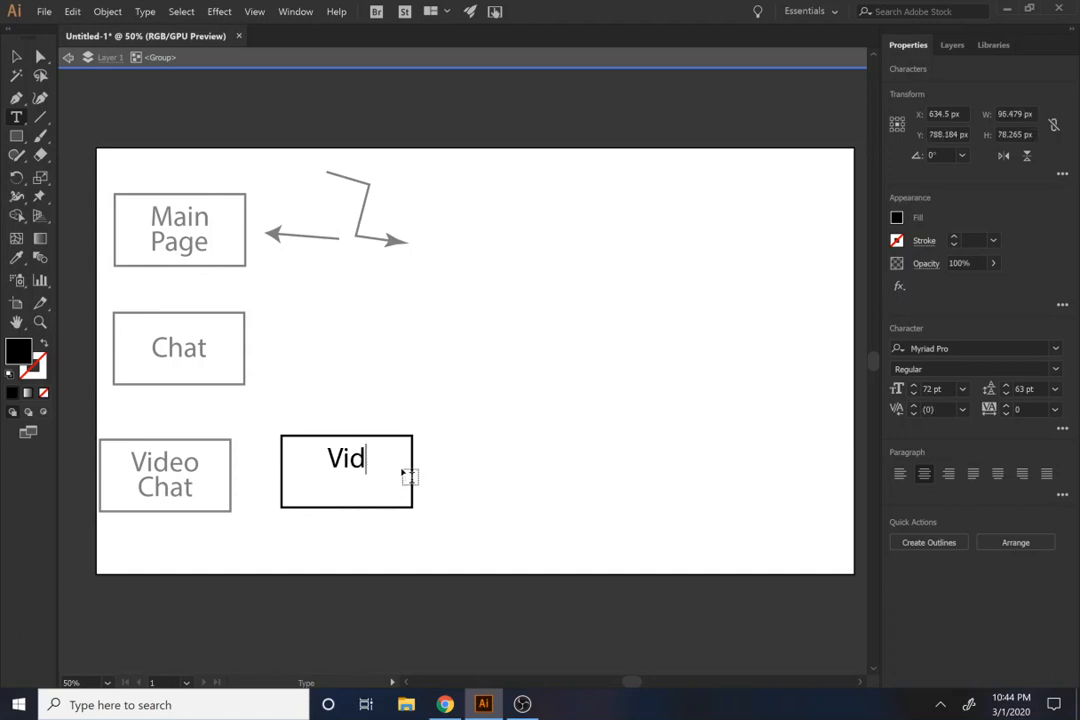
{"action": "key", "text": "BackSpace"}
{"action": "key", "text": "BackSpace"}
{"action": "key", "text": "BackSpace"}
{"action": "type", "text": "Contact"}
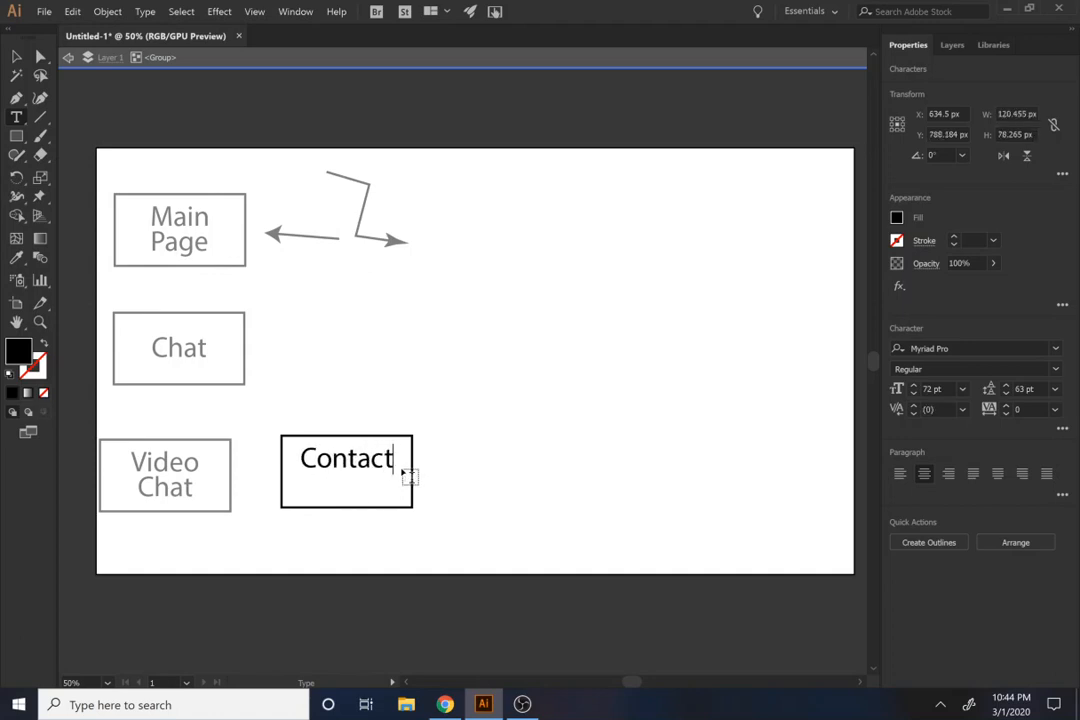
{"action": "key", "text": "Return"}
{"action": "type", "text": "List"}
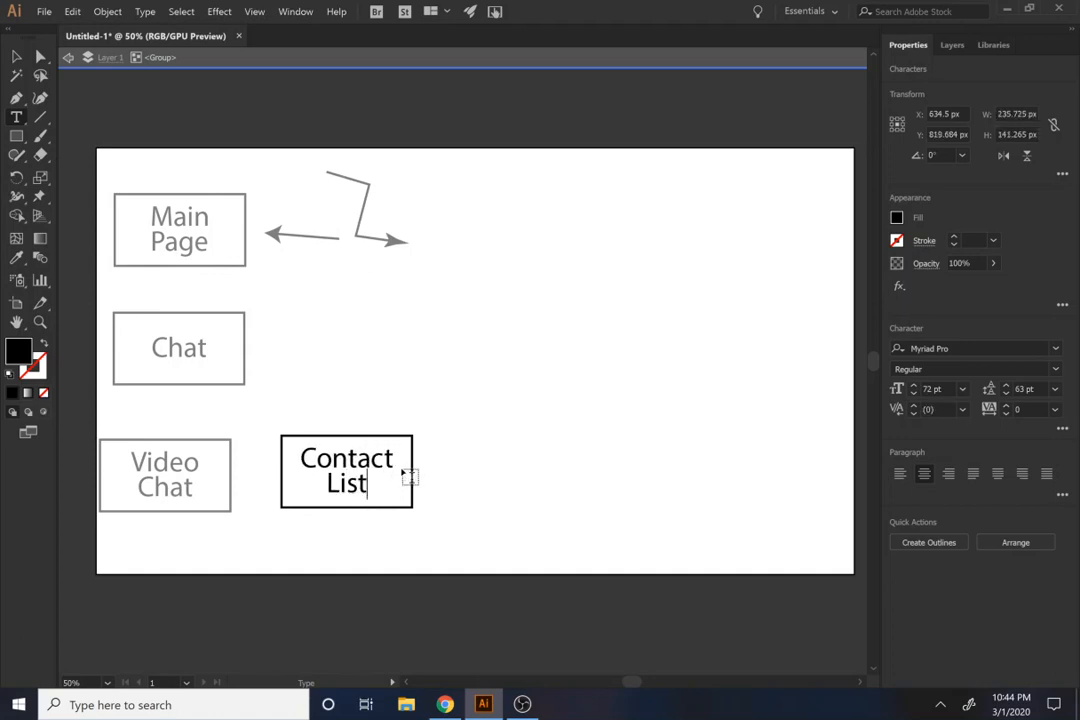
{"action": "left_click", "coordinate": [16, 57]}
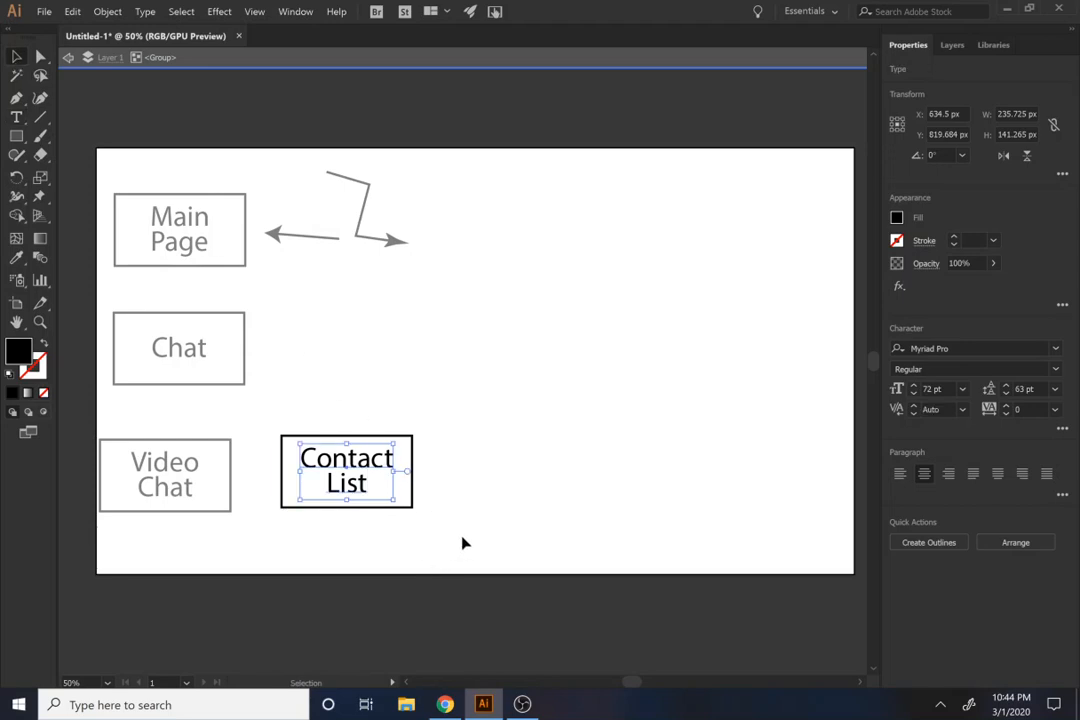
{"action": "left_click", "coordinate": [427, 538]}
{"action": "left_click", "coordinate": [367, 476]}
{"action": "left_click", "coordinate": [349, 60]}
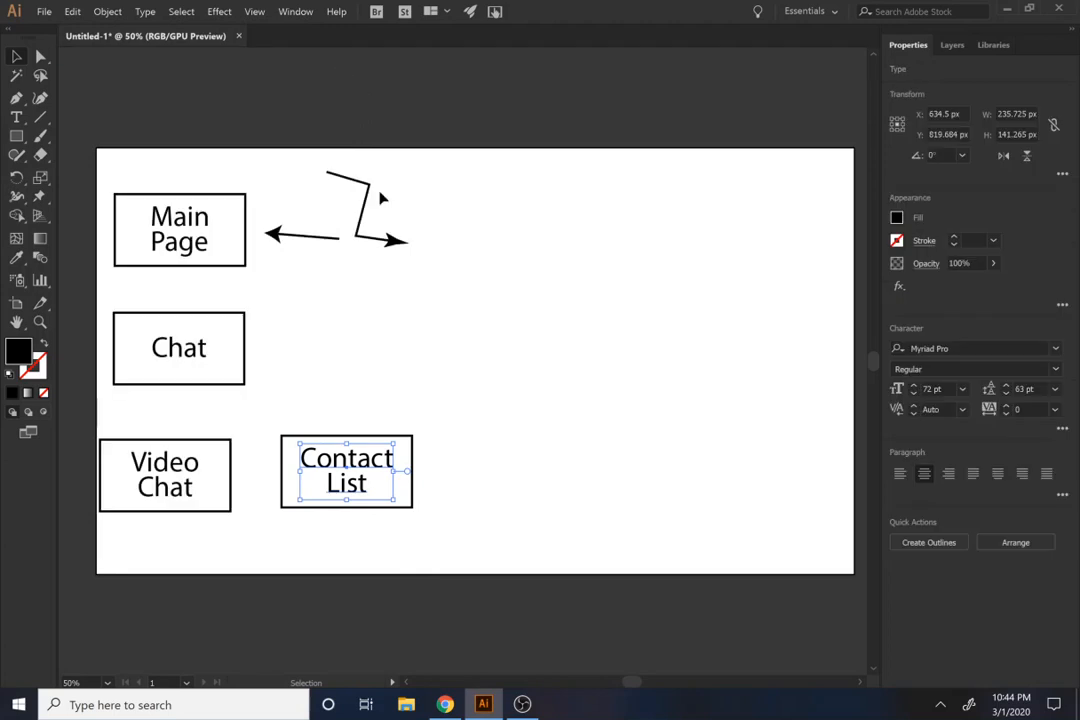
{"action": "left_click", "coordinate": [447, 569]}
Step: Duplicate the Contact List box directly above, beside Chat, and replace the copy's text with "In-App Purchases" on two lines
{"action": "left_click", "coordinate": [352, 460]}
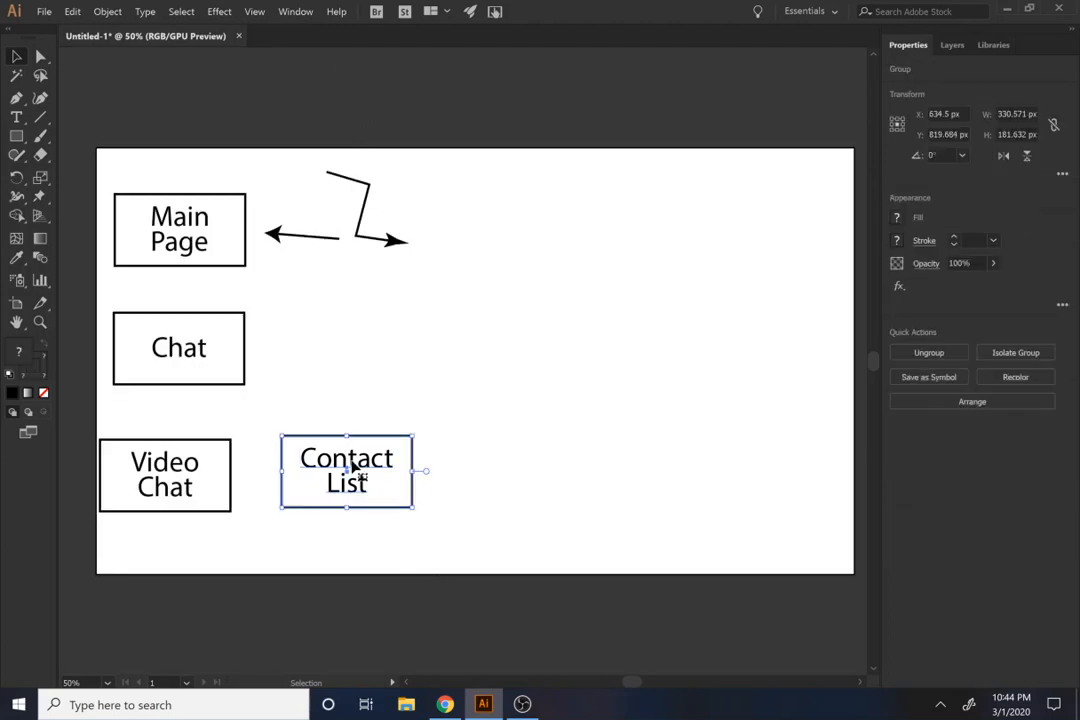
{"action": "left_click_drag", "start_coordinate": [352, 460], "coordinate": [281, 331]}
{"action": "double_click", "coordinate": [346, 355]}
{"action": "left_click", "coordinate": [358, 372]}
{"action": "double_click", "coordinate": [360, 362]}
{"action": "type", "text": "In-App"}
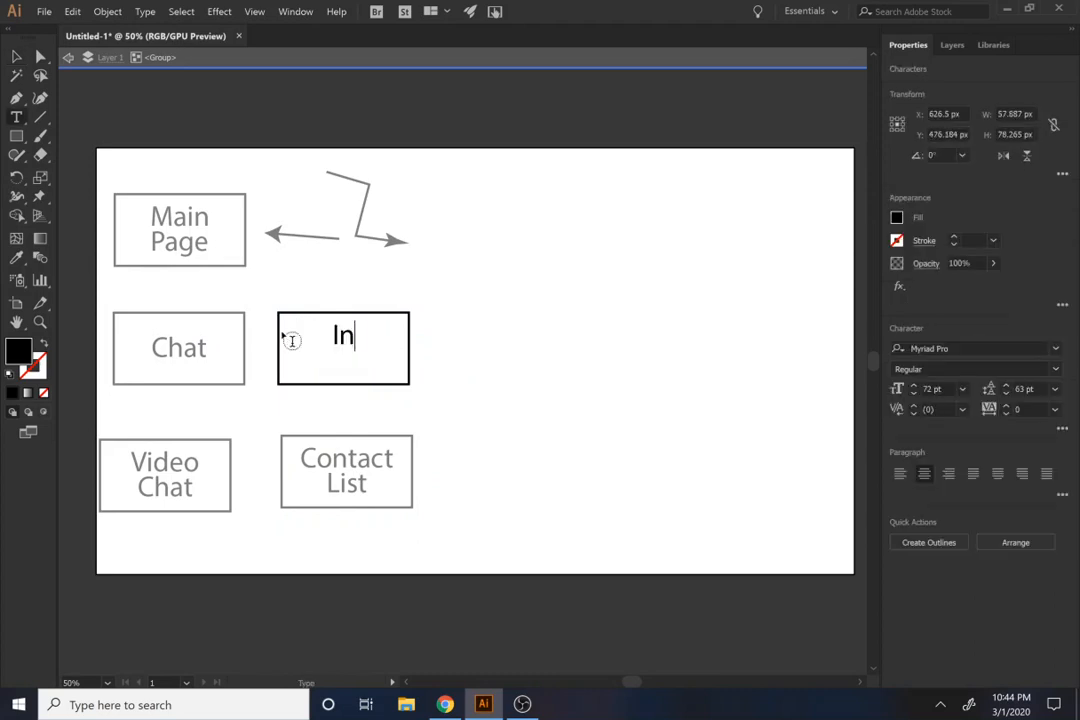
{"action": "key", "text": "Return"}
{"action": "type", "text": "Puc"}
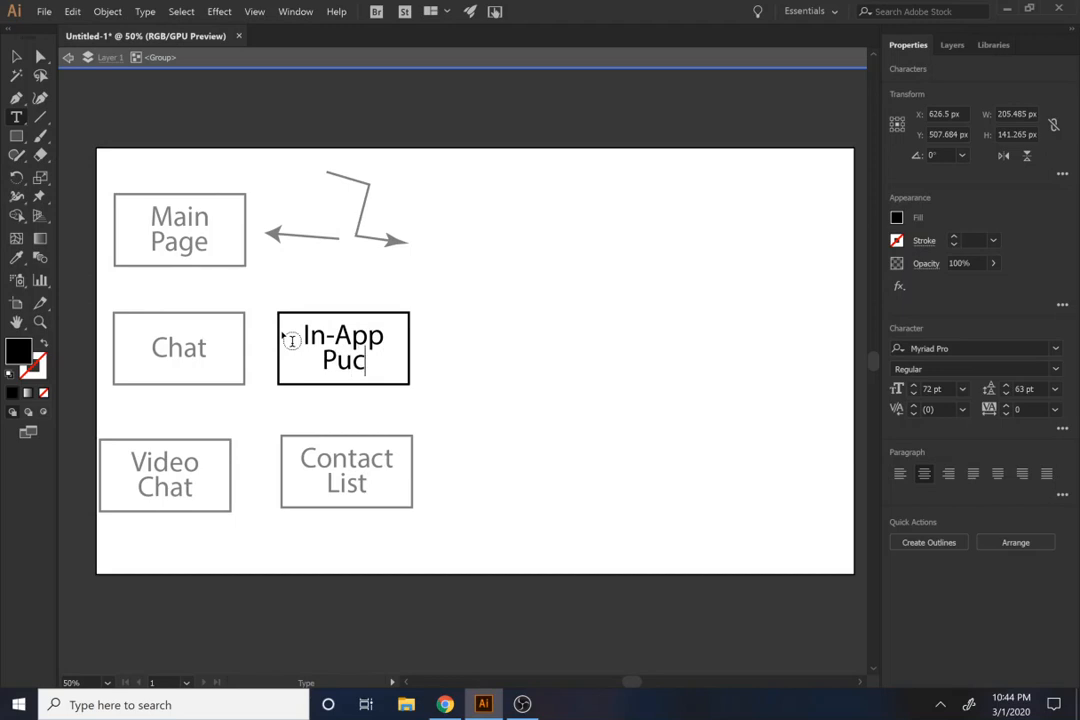
{"action": "key", "text": "BackSpace"}
{"action": "type", "text": "rchases"}
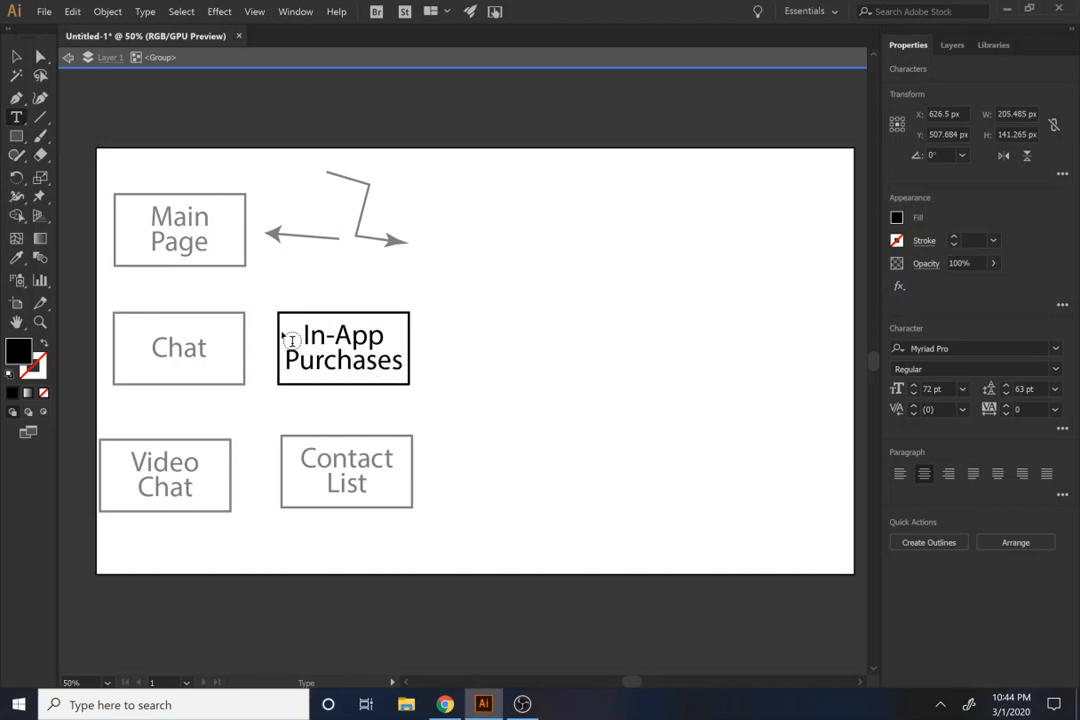
{"action": "left_click", "coordinate": [16, 56]}
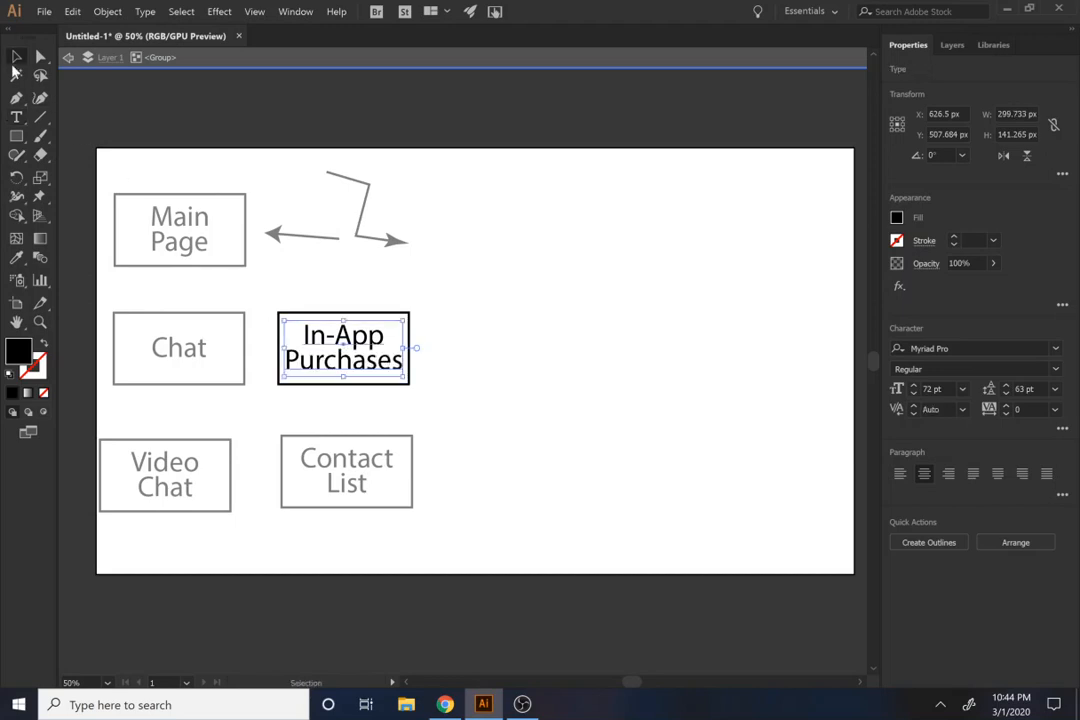
{"action": "left_click", "coordinate": [352, 406]}
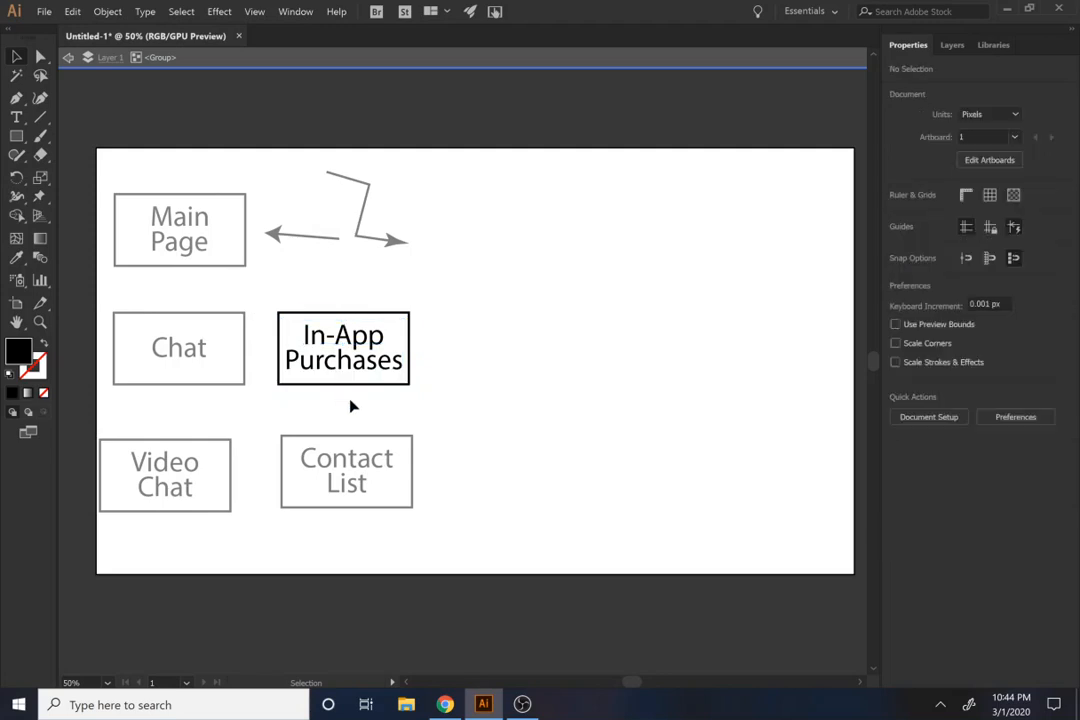
{"action": "left_click", "coordinate": [370, 58]}
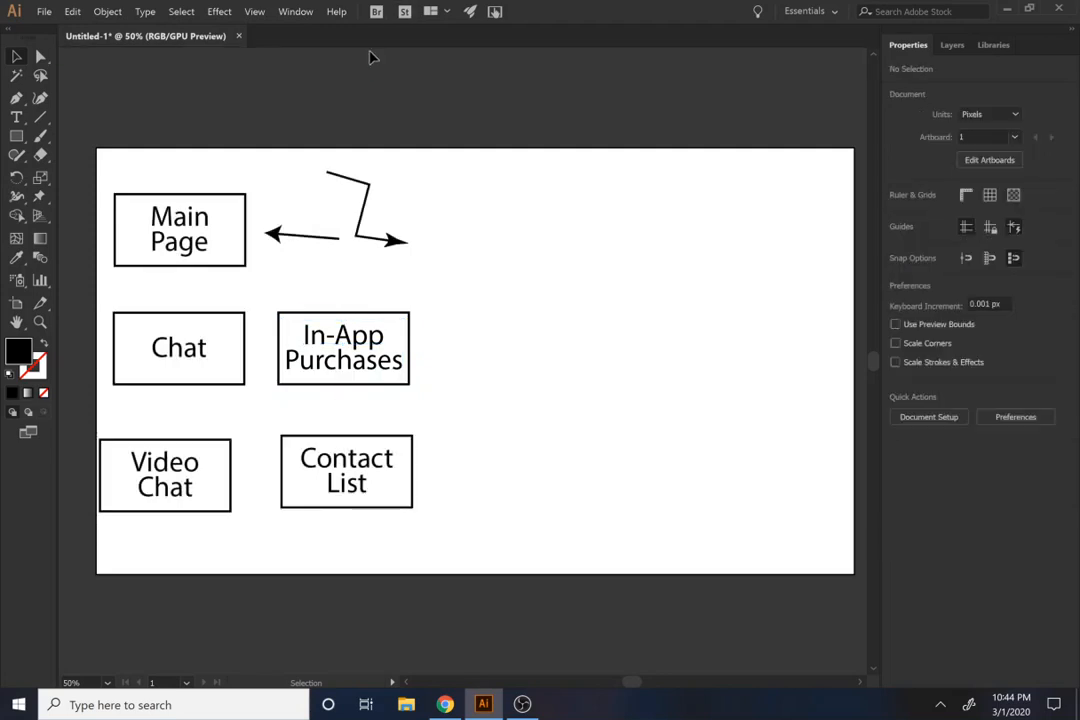
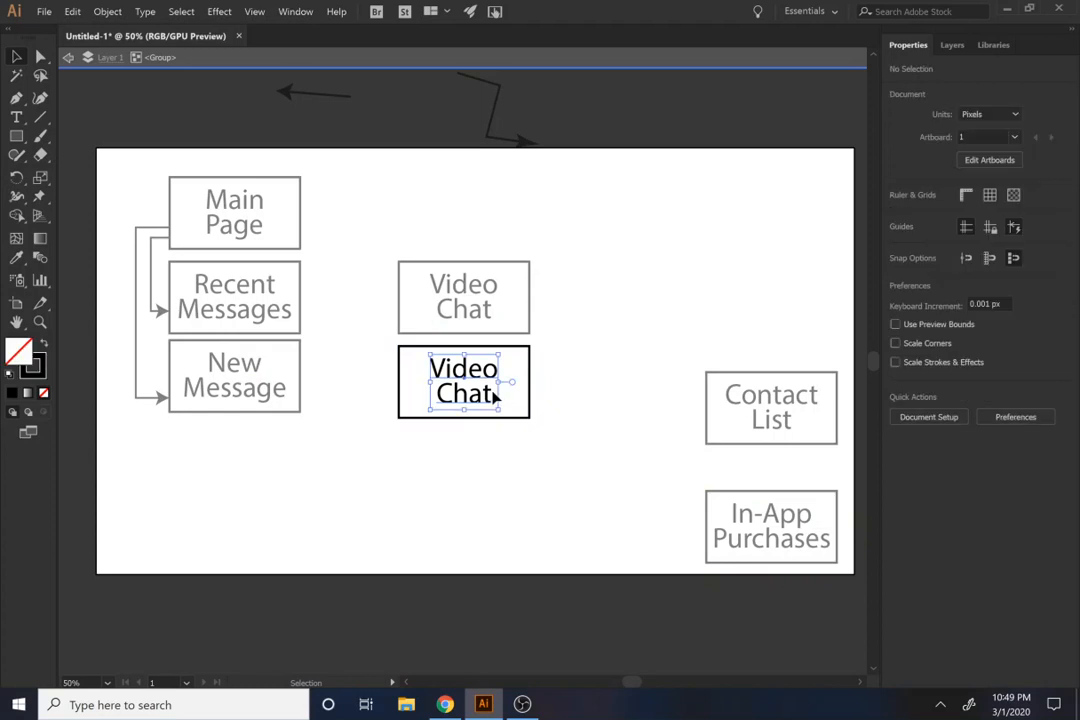
Step: Replace the text of the lower Video Chat box with "Send Message" on two lines and leave isolation mode
{"action": "left_click", "coordinate": [485, 396]}
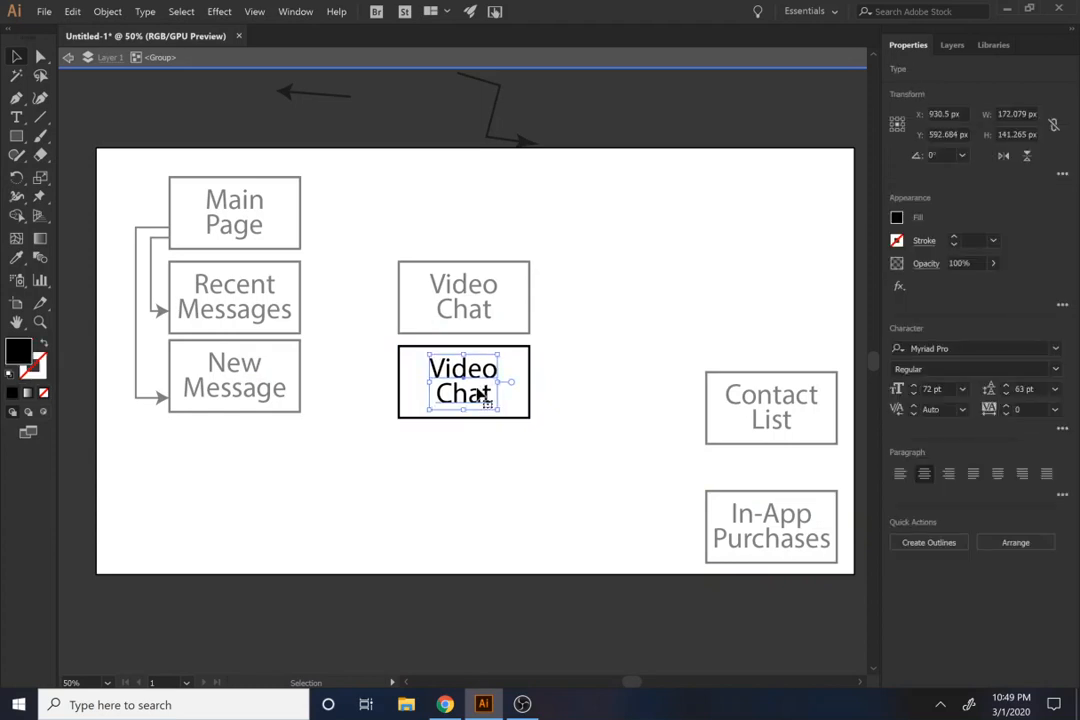
{"action": "double_click", "coordinate": [485, 396]}
{"action": "key", "text": "ctrl+a"}
{"action": "type", "text": "Sme"}
{"action": "key", "text": "BackSpace"}
{"action": "key", "text": "BackSpace"}
{"action": "type", "text": "end"}
{"action": "key", "text": "Return"}
{"action": "type", "text": "Te"}
{"action": "key", "text": "BackSpace"}
{"action": "key", "text": "BackSpace"}
{"action": "type", "text": "Mesag"}
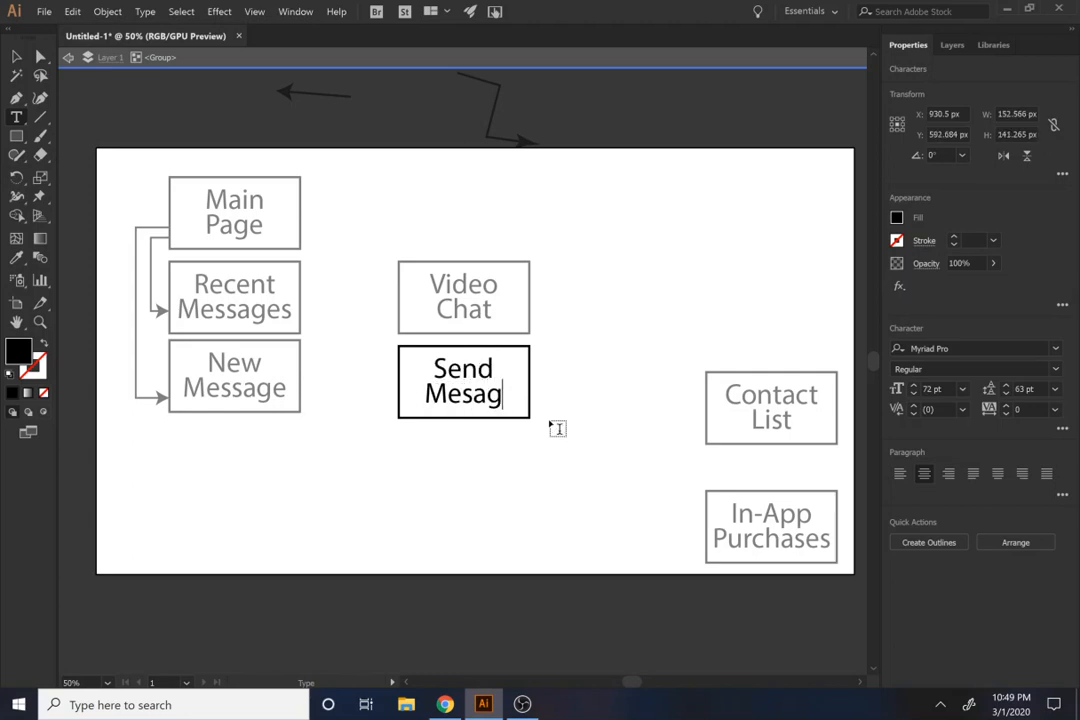
{"action": "key", "text": "BackSpace"}
{"action": "key", "text": "BackSpace"}
{"action": "type", "text": "sage"}
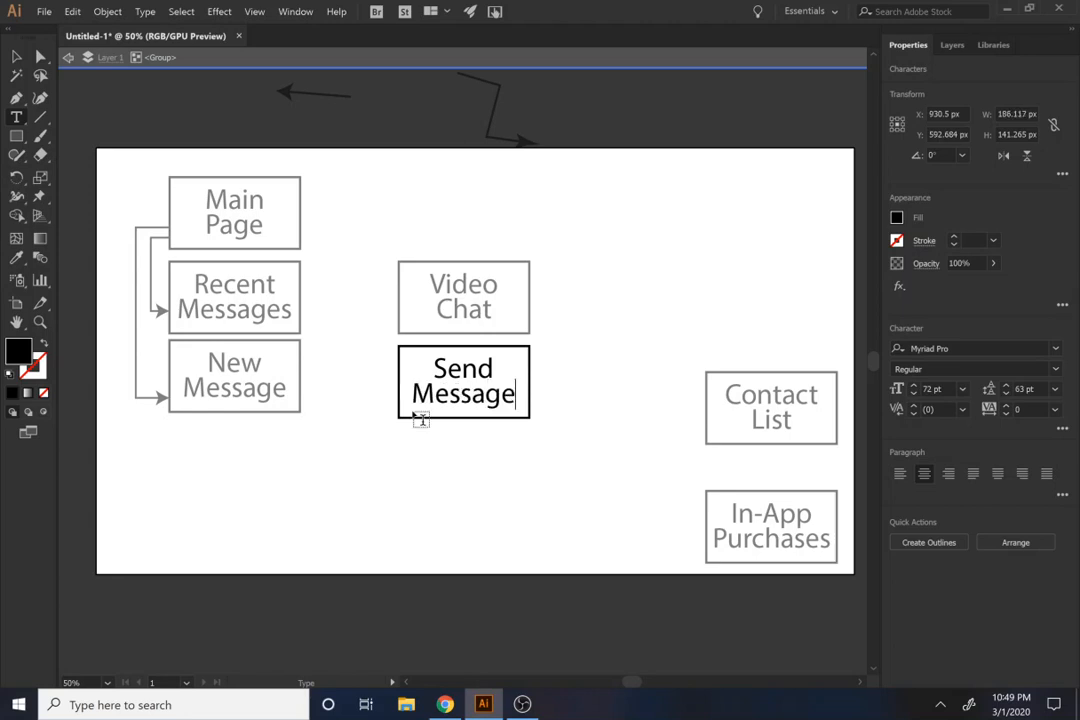
{"action": "key", "text": "Escape"}
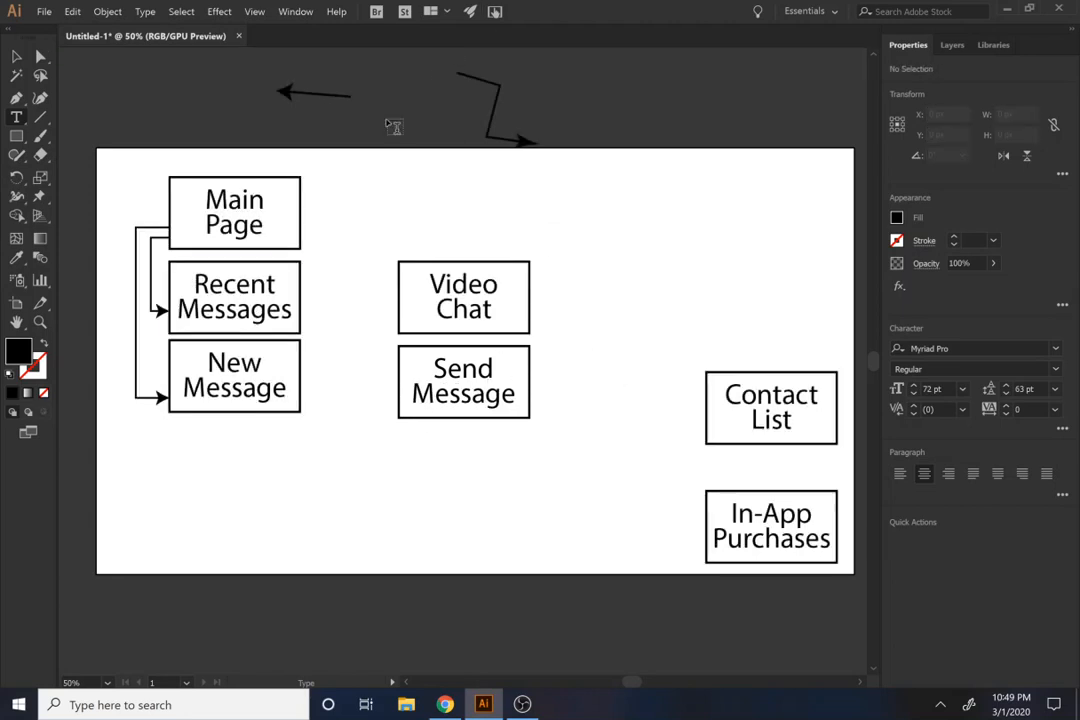
Step: Turn the straight arrow around to point right and move it farther right above the artboard
{"action": "left_click", "coordinate": [17, 53]}
{"action": "left_click", "coordinate": [320, 95]}
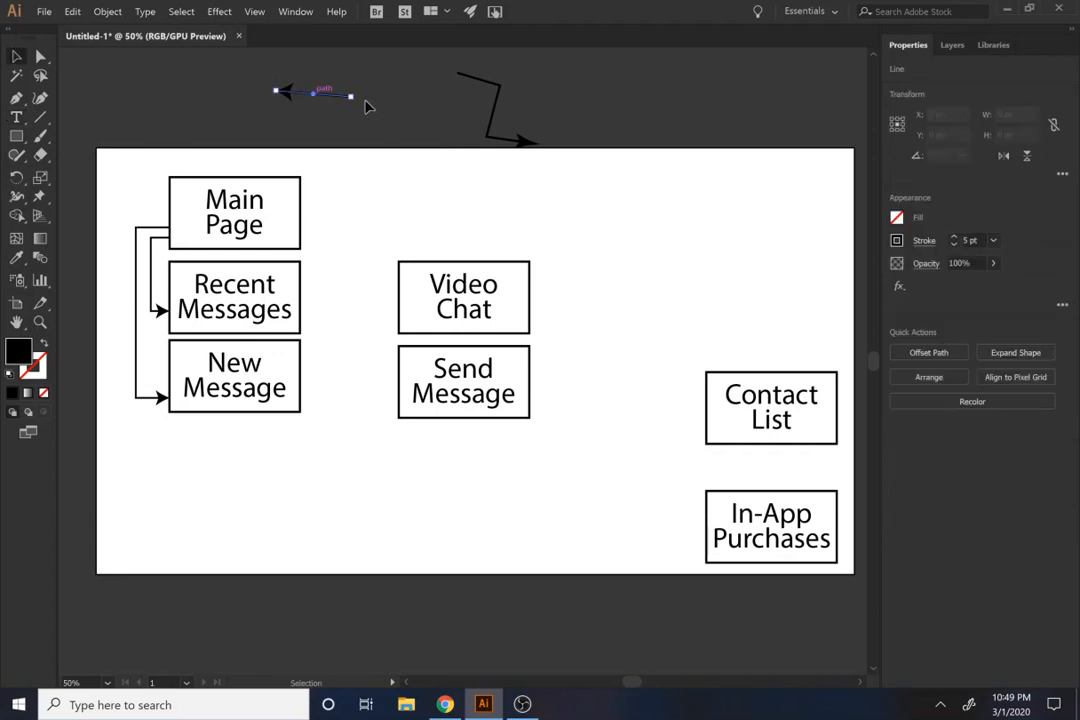
{"action": "left_click_drag", "start_coordinate": [354, 100], "coordinate": [252, 94]}
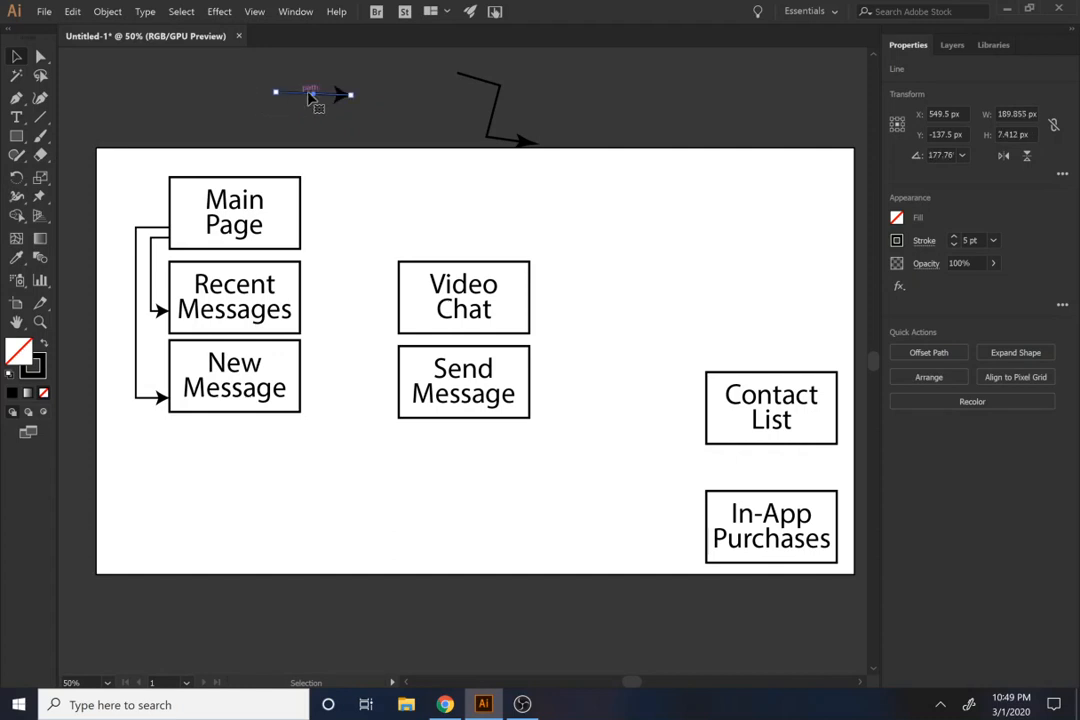
{"action": "left_click_drag", "start_coordinate": [333, 98], "coordinate": [671, 98]}
Step: Remove the spare zigzag arrow and the spare straight arrow from the document
{"action": "left_click", "coordinate": [501, 149]}
{"action": "left_click_drag", "start_coordinate": [499, 146], "coordinate": [422, 234]}
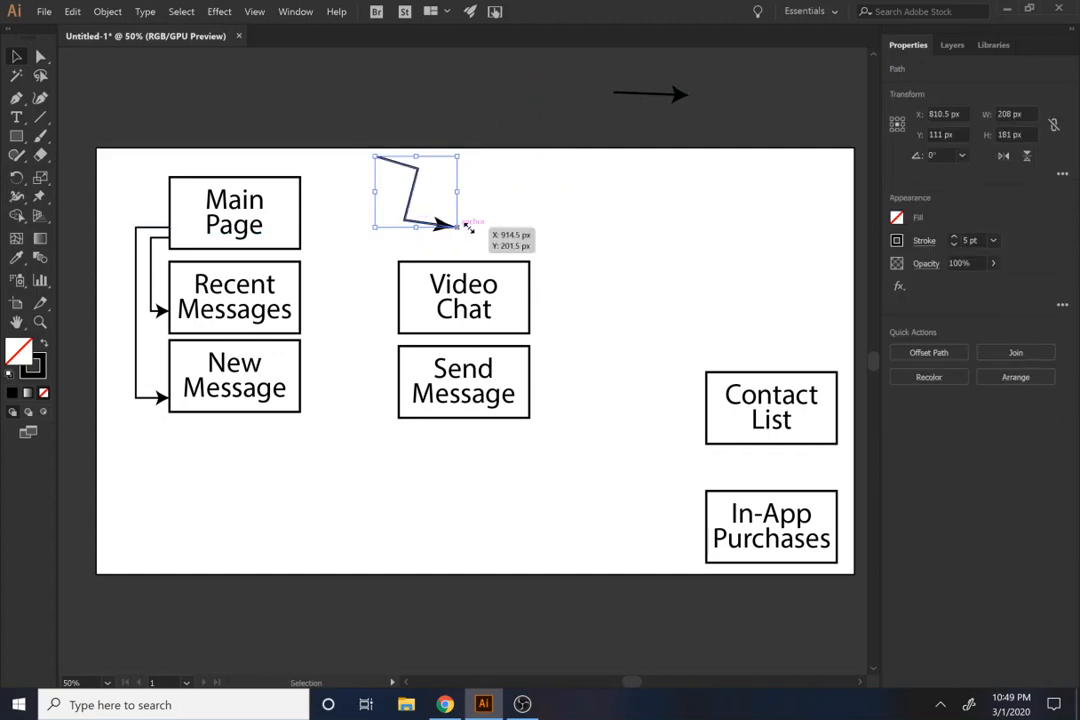
{"action": "mouse_move", "coordinate": [420, 226]}
{"action": "left_mouse_down"}
{"action": "mouse_move", "coordinate": [330, 300]}
{"action": "mouse_move", "coordinate": [358, 371]}
{"action": "mouse_move", "coordinate": [345, 367]}
{"action": "mouse_move", "coordinate": [429, 381]}
{"action": "mouse_move", "coordinate": [389, 374]}
{"action": "left_mouse_up"}
{"action": "left_click", "coordinate": [389, 374]}
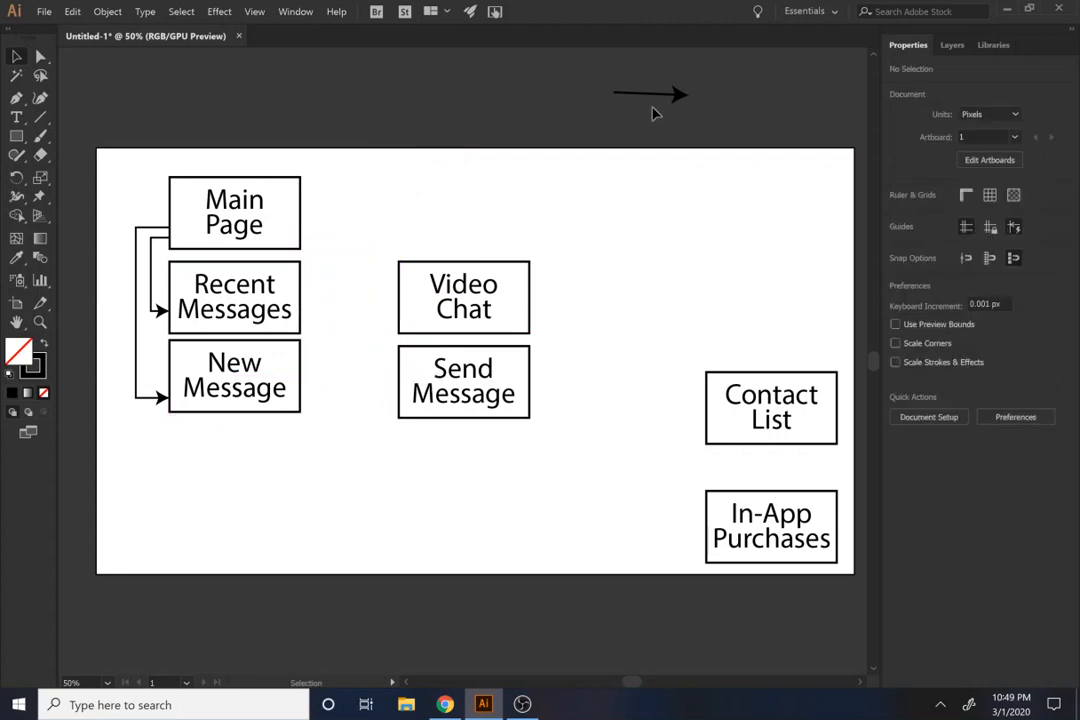
{"action": "left_click", "coordinate": [657, 97]}
{"action": "key", "text": "Delete"}
Step: Draw a horizontal connector line with the Pen tool from the Recent Messages box to the Video Chat box
{"action": "left_click", "coordinate": [143, 399]}
{"action": "key", "text": "p"}
{"action": "left_click", "coordinate": [301, 296]}
{"action": "left_click", "coordinate": [398, 296]}
{"action": "key", "text": "Escape"}
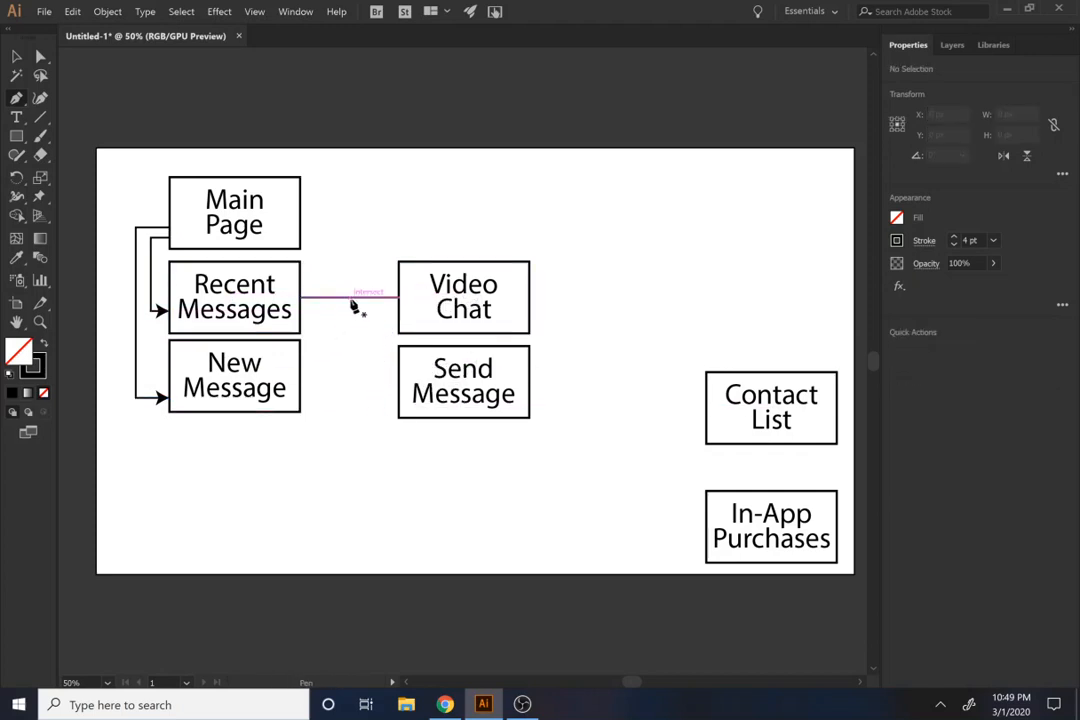
Step: Draw an L-shaped branch with the Pen tool from the middle of the Recent Messages–Video Chat connector down to the Send Message box
{"action": "left_click", "coordinate": [349, 296]}
{"action": "left_click", "coordinate": [349, 375]}
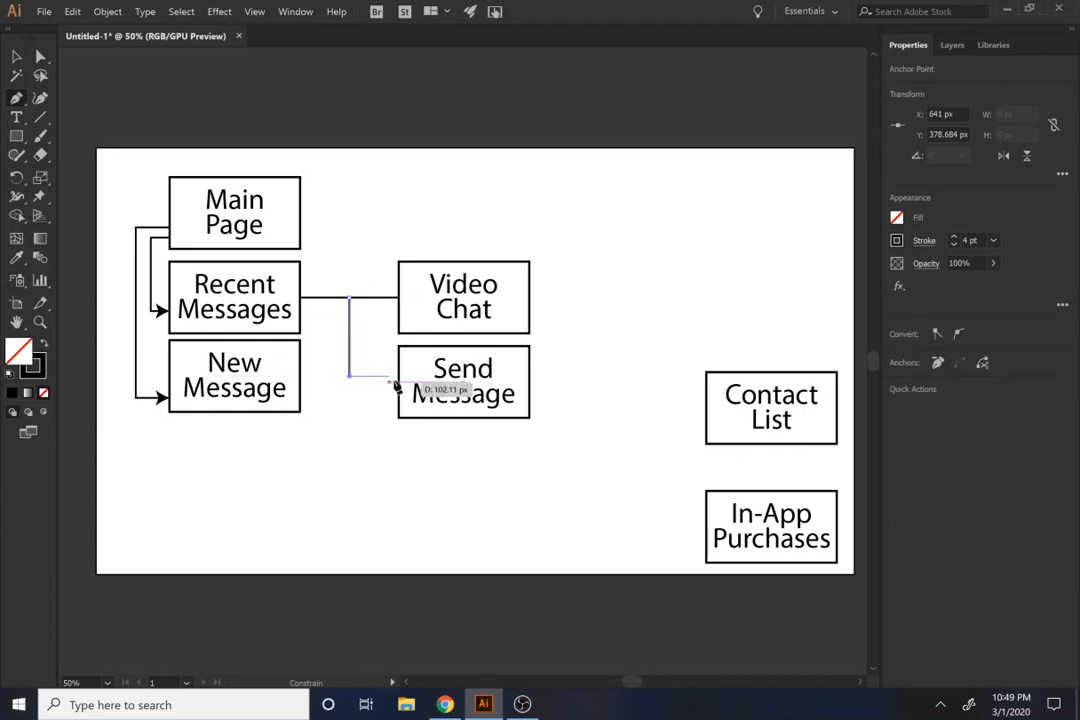
{"action": "left_click", "coordinate": [401, 378]}
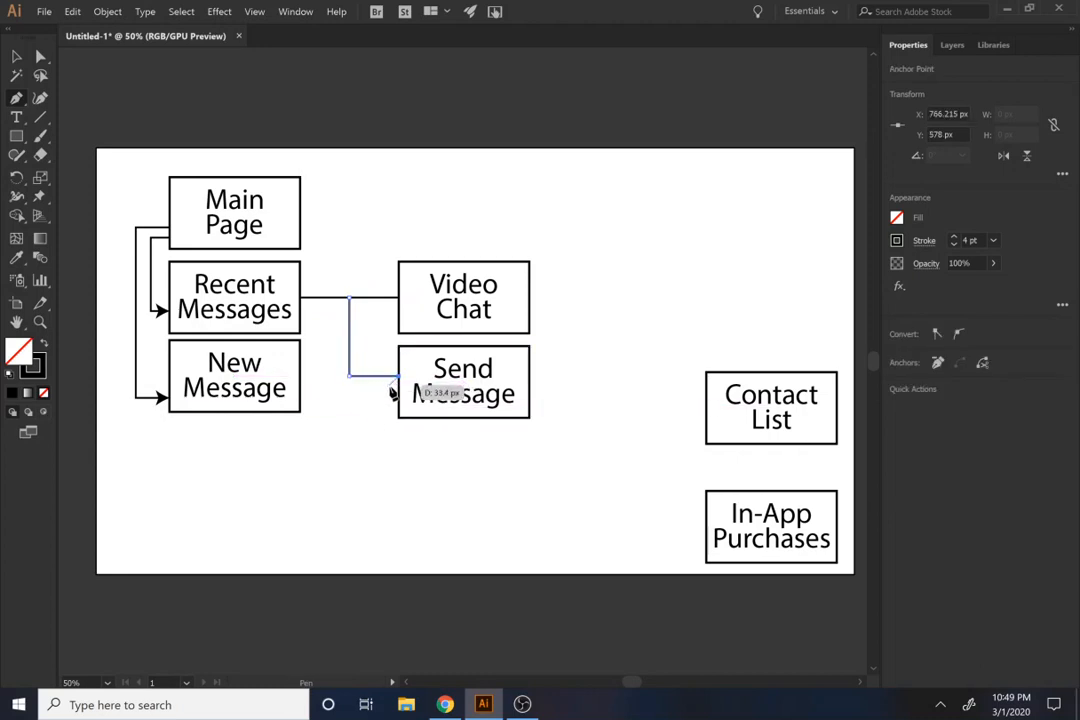
{"action": "left_click", "coordinate": [387, 403], "text": "ctrl"}
Step: Draw a straight horizontal connector with the Pen tool from the New Message box to the Send Message box
{"action": "left_click", "coordinate": [300, 373]}
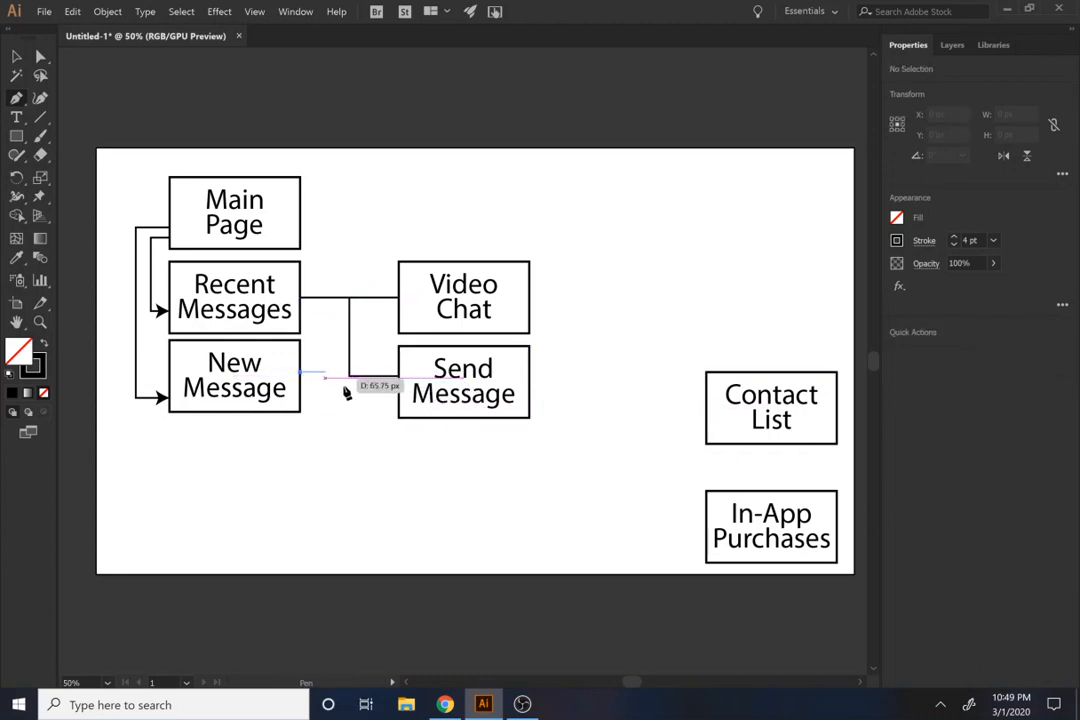
{"action": "left_click", "coordinate": [300, 395]}
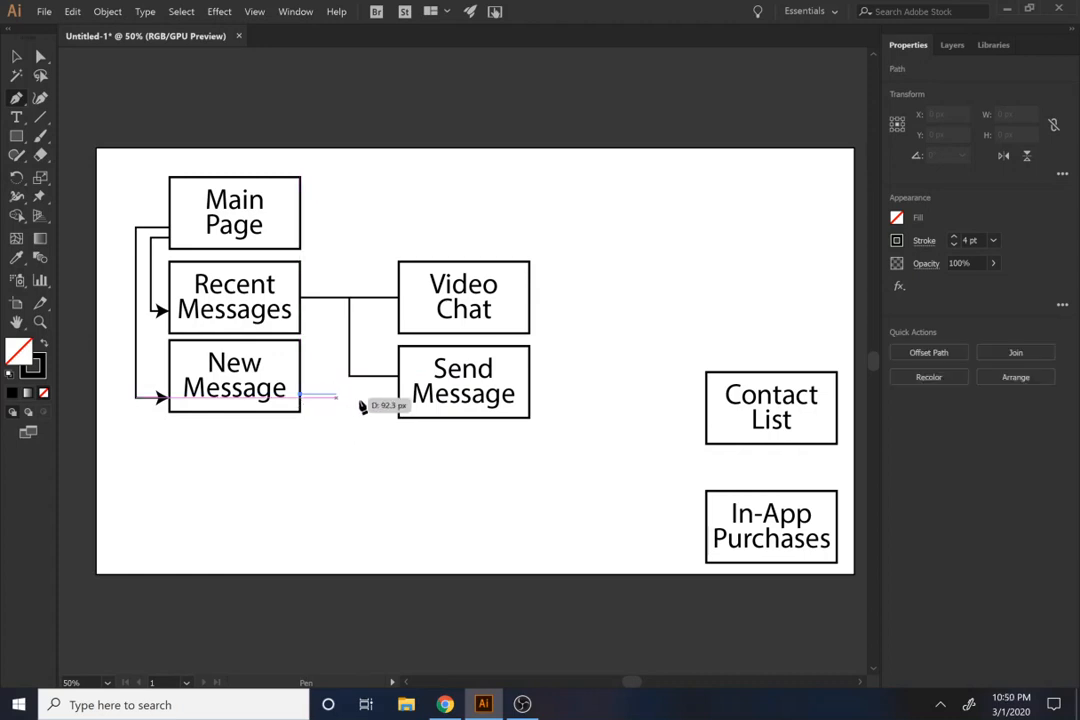
{"action": "left_click", "coordinate": [399, 397]}
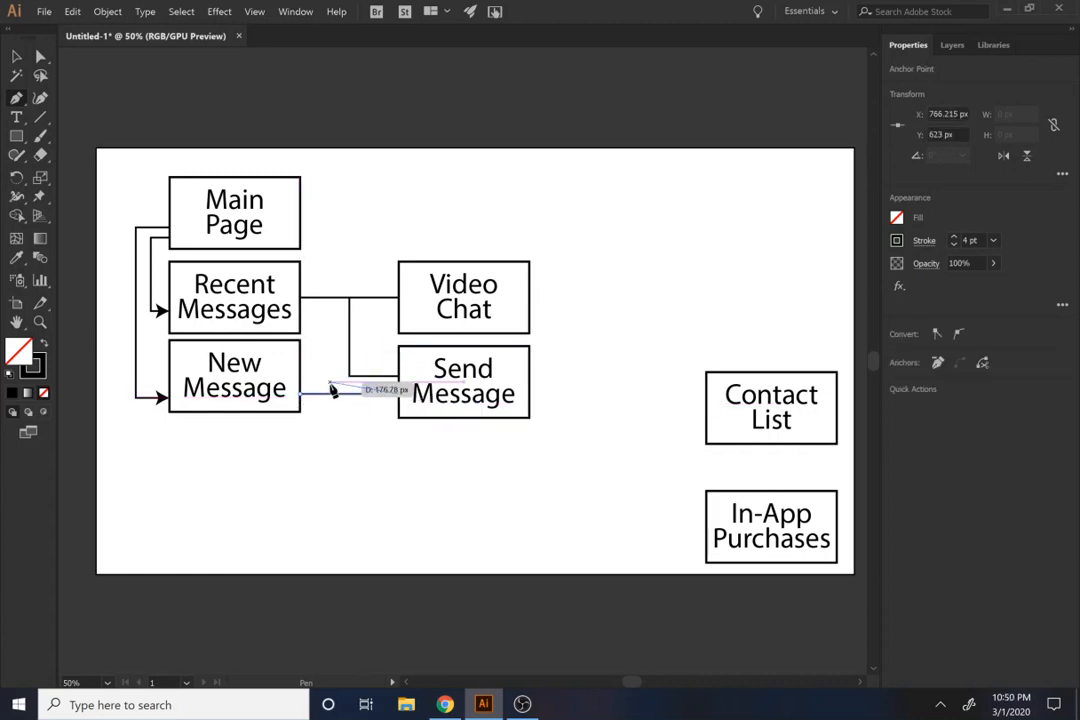
{"action": "left_click", "coordinate": [351, 276], "text": "ctrl"}
Step: Apply the Arrow 1 arrowhead to the end points of the three connectors leading to the Video Chat and Send Message boxes
{"action": "left_click_drag", "start_coordinate": [351, 276], "coordinate": [350, 275]}
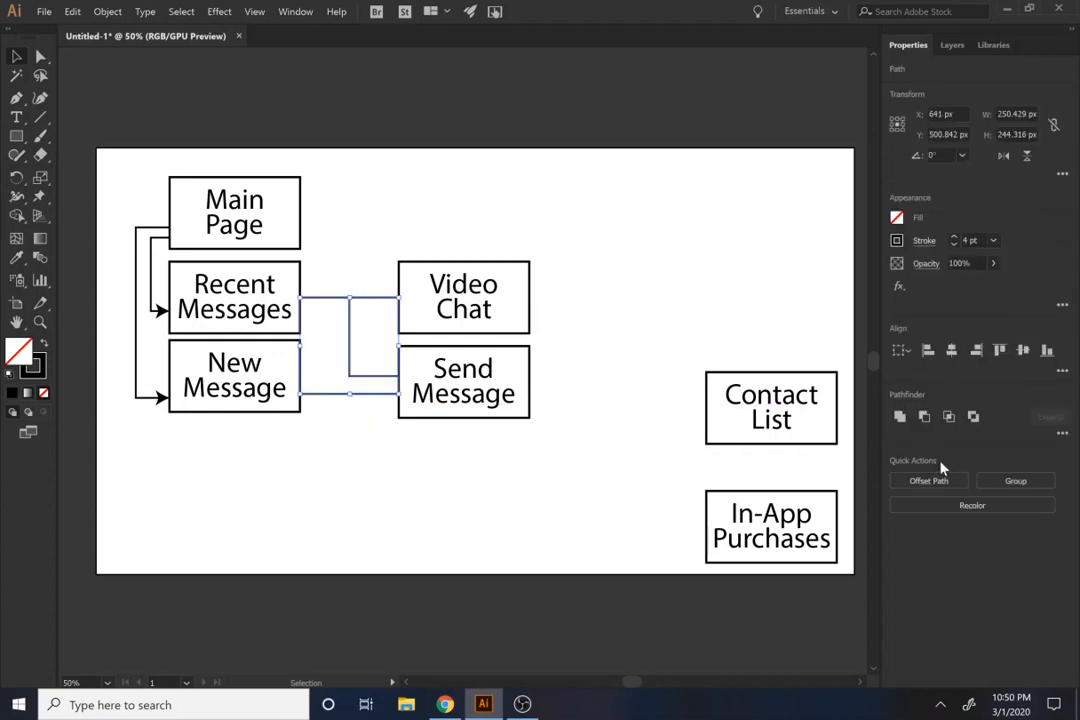
{"action": "left_click", "coordinate": [922, 242]}
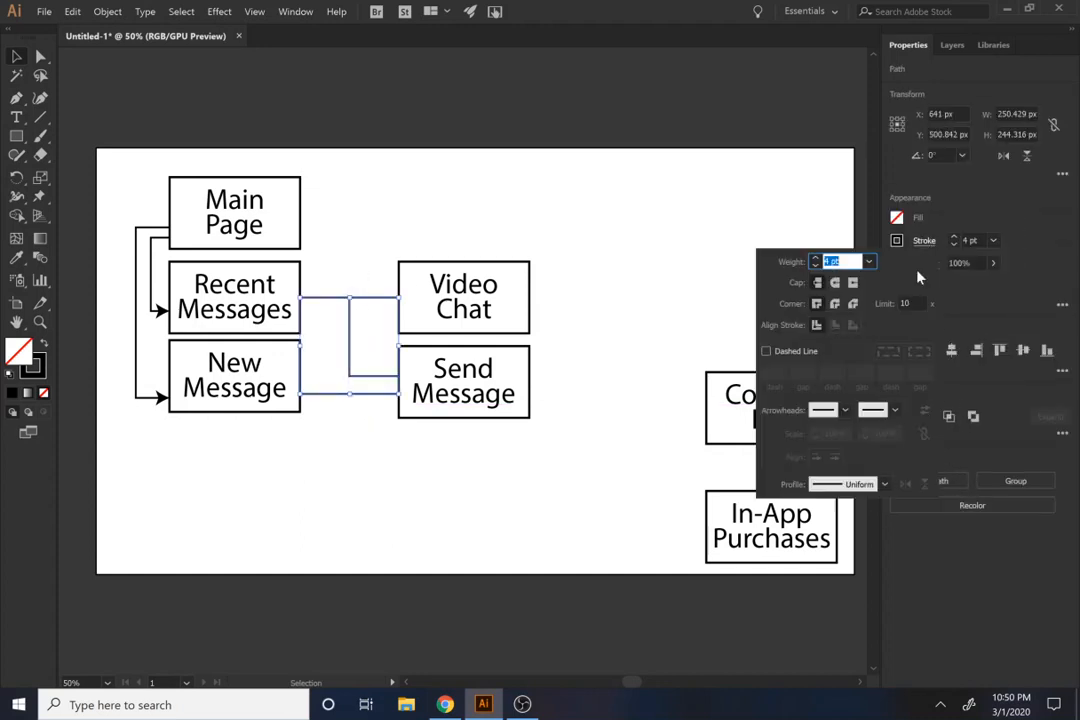
{"action": "left_click", "coordinate": [887, 420]}
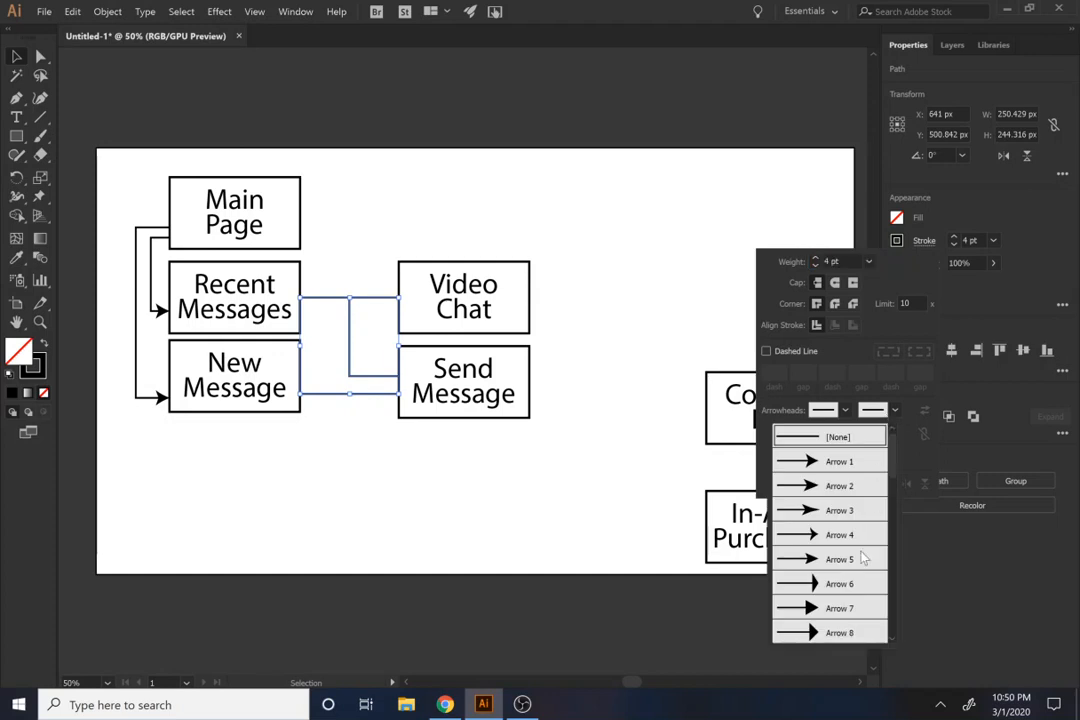
{"action": "left_click", "coordinate": [827, 466]}
{"action": "left_click", "coordinate": [470, 484]}
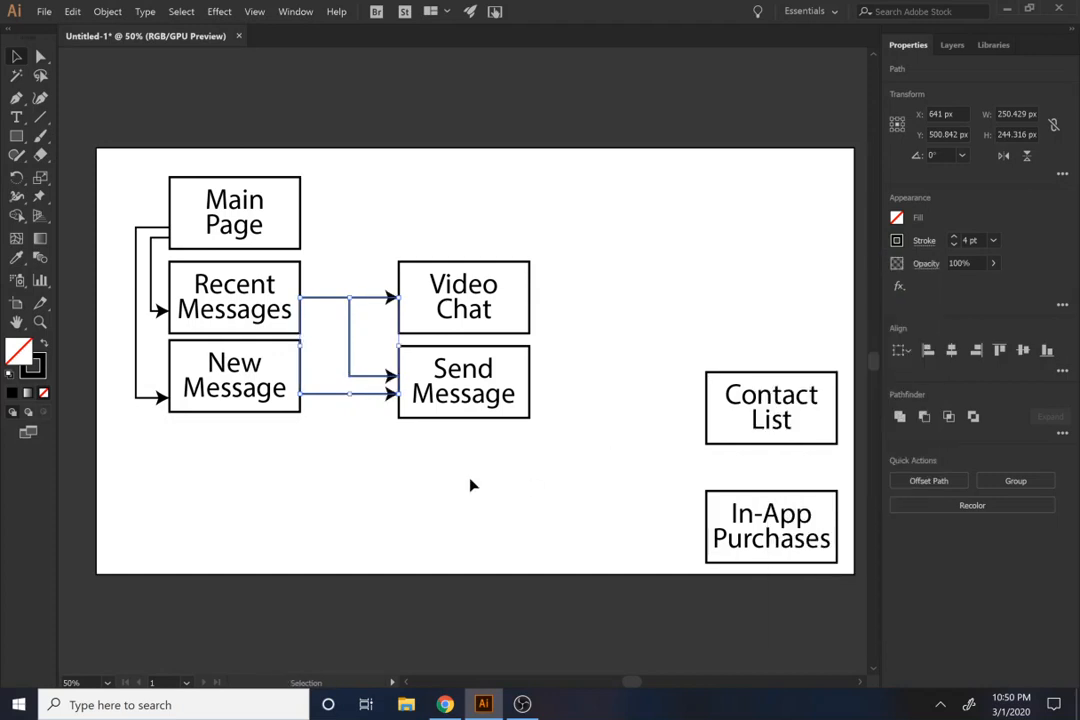
{"action": "left_click", "coordinate": [470, 484]}
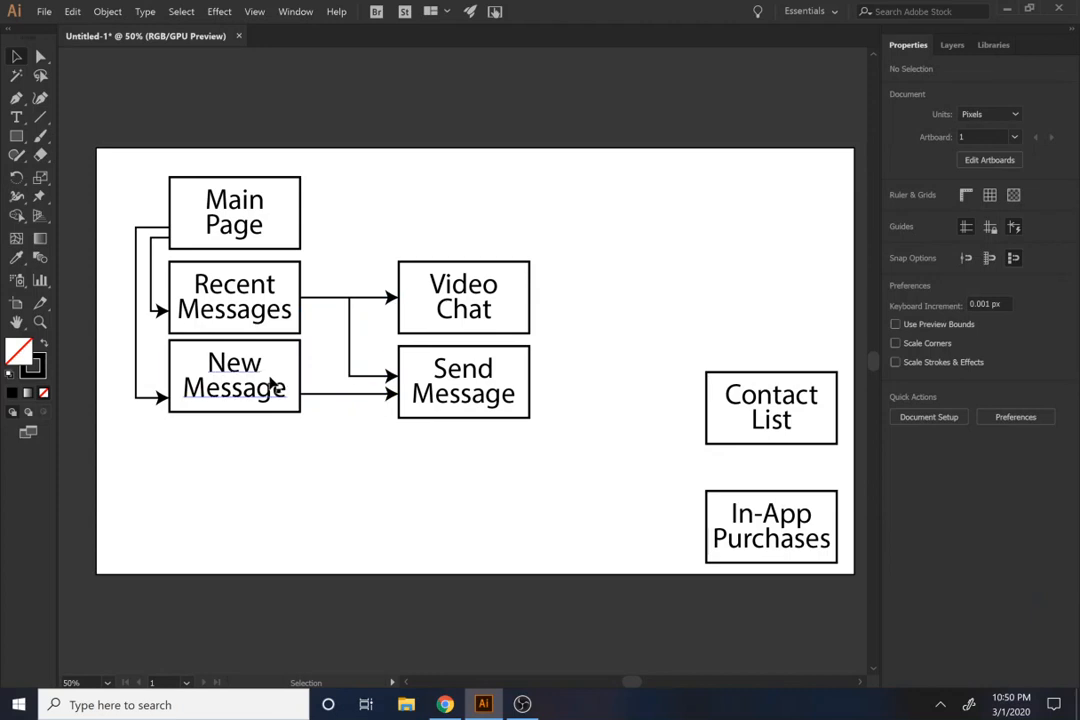
Step: Draw an angled branch with the Pen tool from the New Message–Send Message connector up to the Video Chat box
{"action": "key", "text": "p"}
{"action": "left_click", "coordinate": [334, 394]}
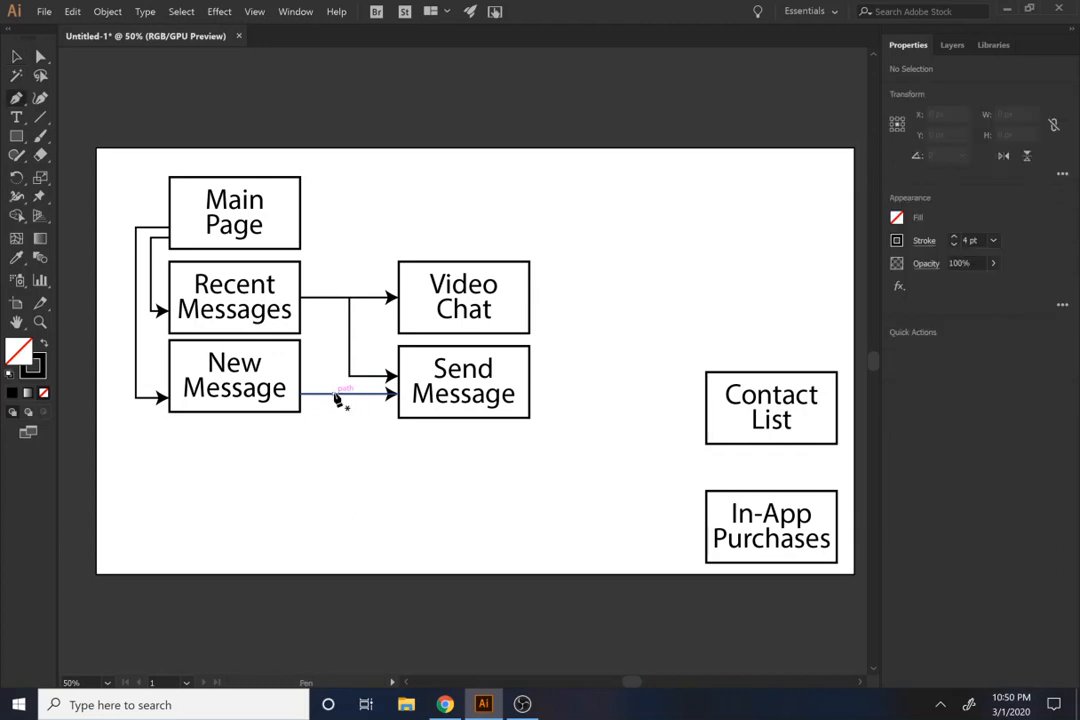
{"action": "left_click", "coordinate": [333, 321]}
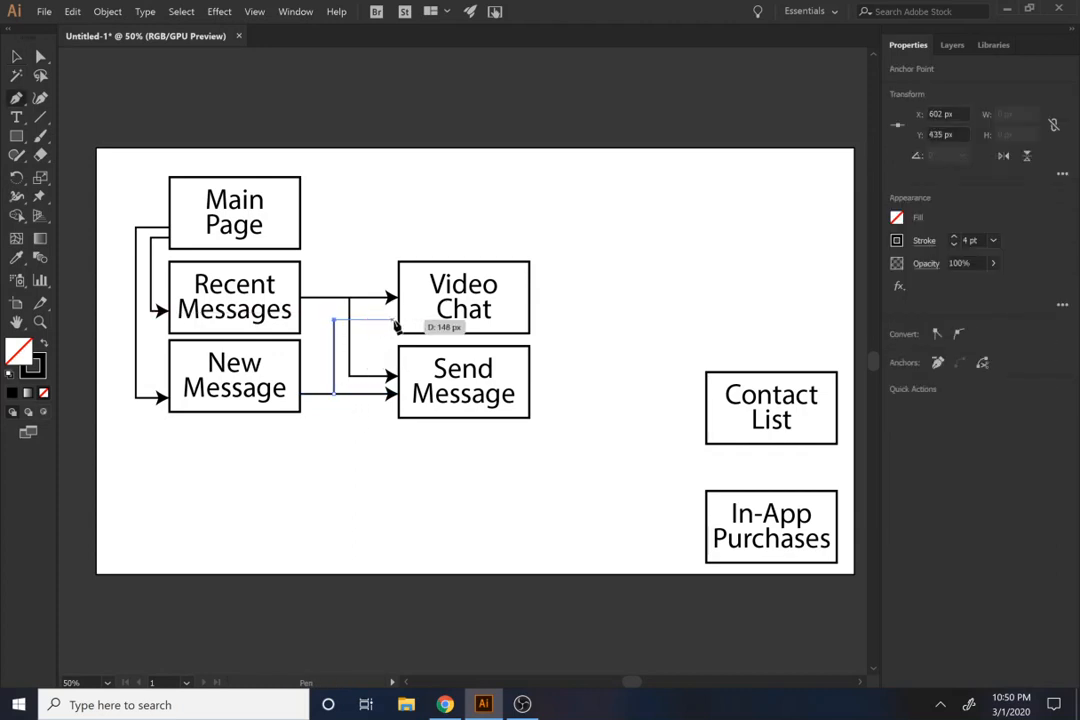
{"action": "left_click", "coordinate": [398, 321]}
{"action": "key", "text": "Escape"}
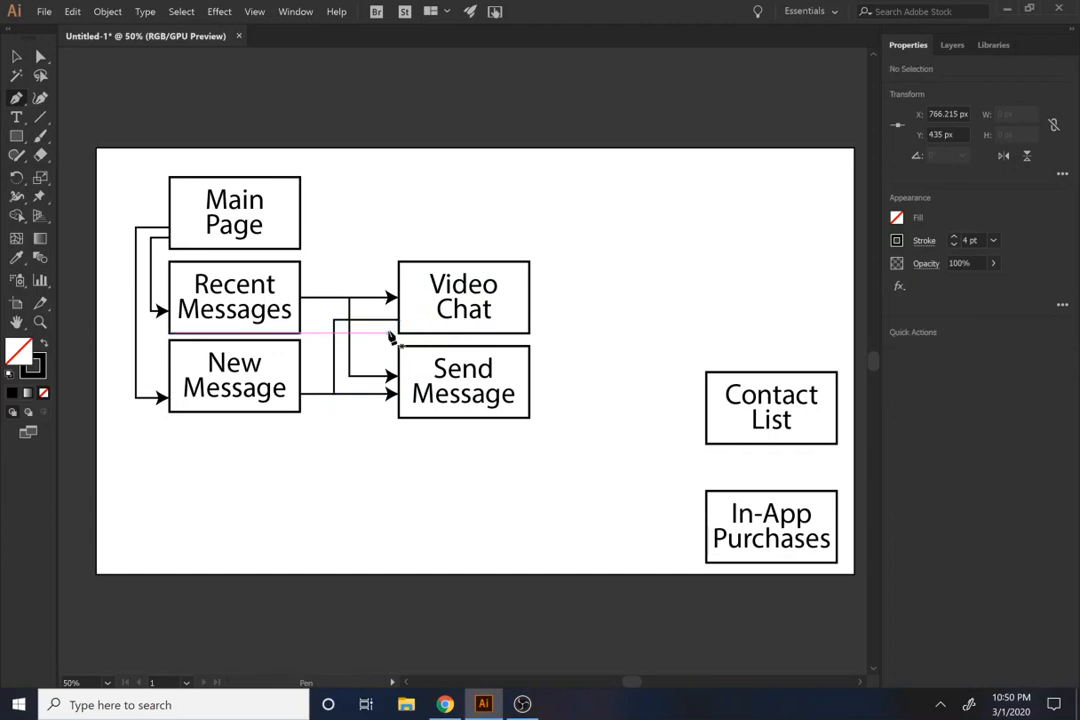
Step: Apply the Arrow 1 arrowhead to the end point of the branch that leads from New Message to Video Chat
{"action": "key", "text": "v"}
{"action": "left_click", "coordinate": [380, 321]}
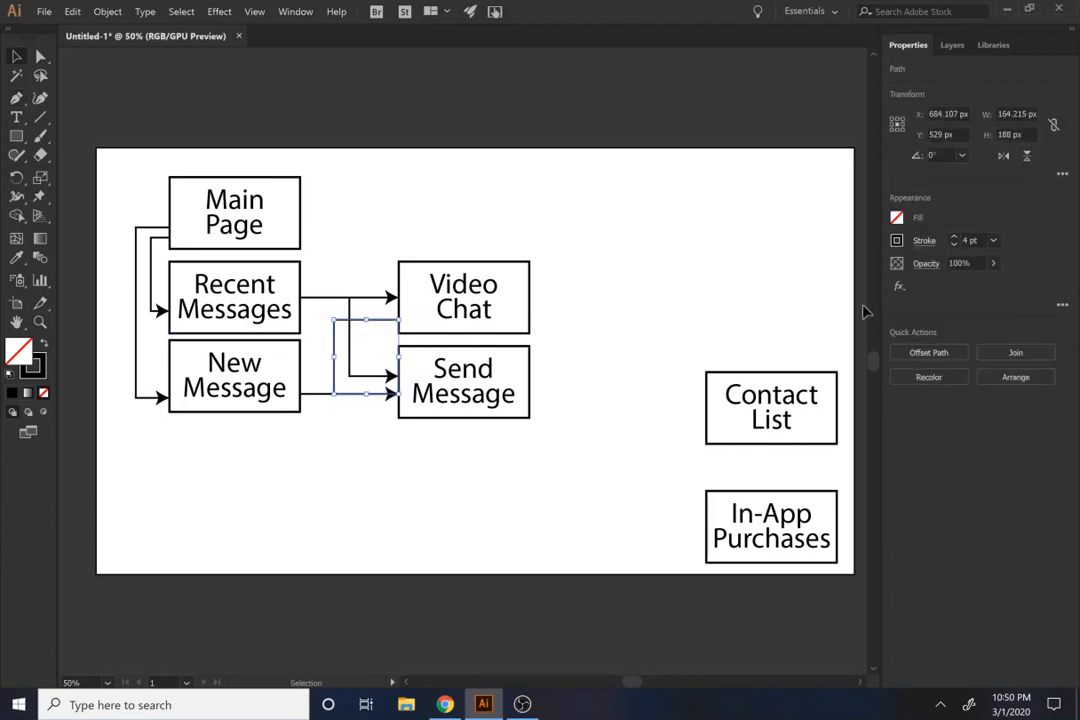
{"action": "left_click", "coordinate": [923, 241]}
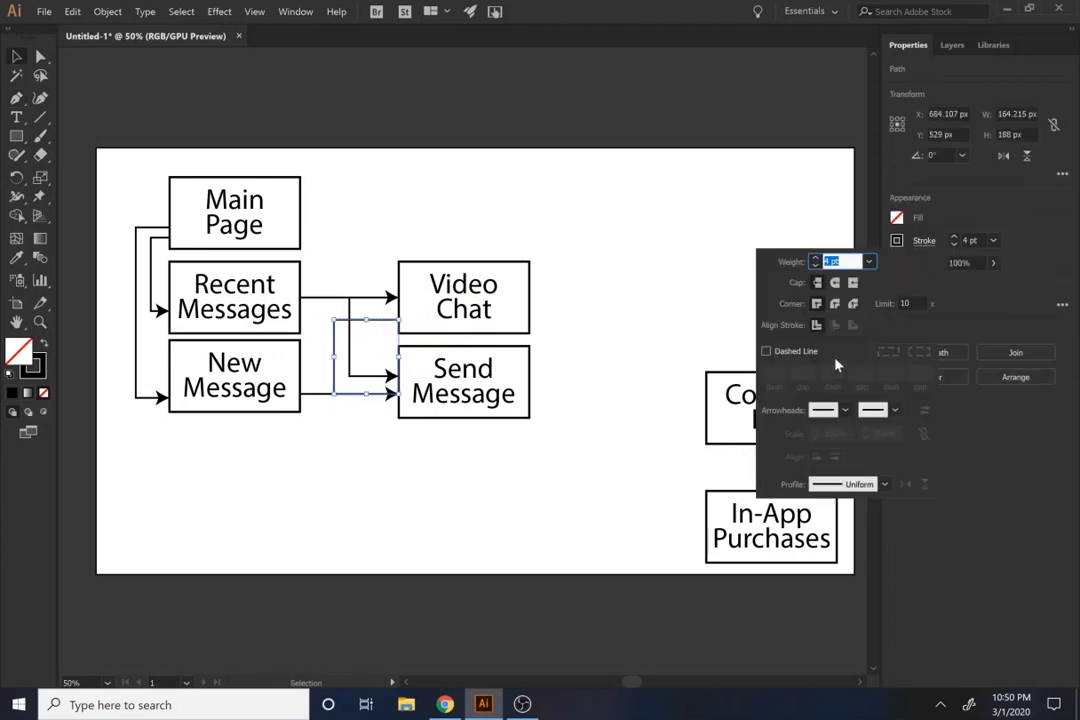
{"action": "left_click", "coordinate": [845, 410]}
{"action": "left_click", "coordinate": [872, 412]}
{"action": "left_click", "coordinate": [888, 414]}
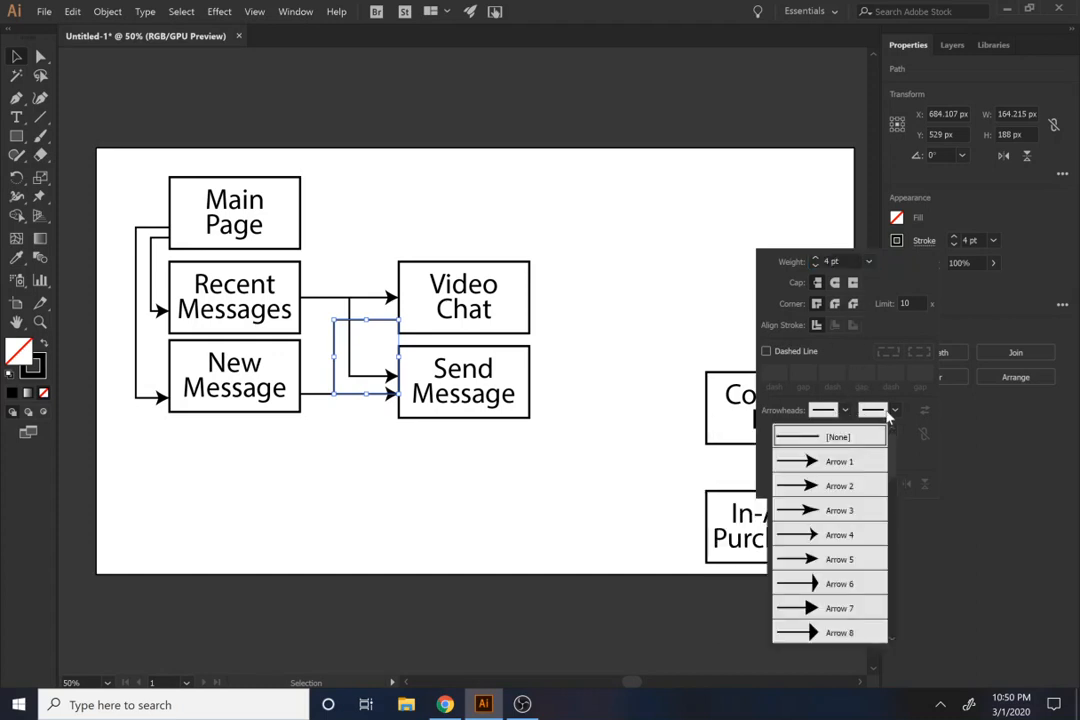
{"action": "left_click", "coordinate": [830, 463]}
{"action": "left_click", "coordinate": [523, 497]}
{"action": "left_click", "coordinate": [441, 506]}
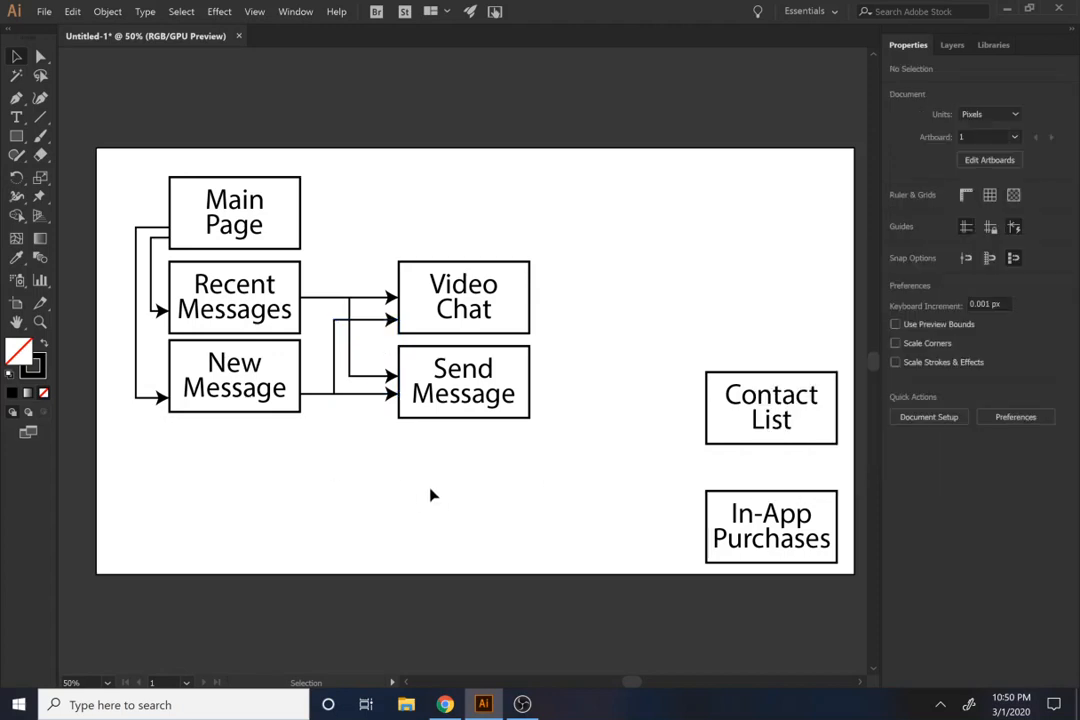
Step: Move the Contact List box below New Message and link Main Page to it with a stretched copy of the New Message arrow
{"action": "left_click_drag", "start_coordinate": [790, 396], "coordinate": [250, 447]}
{"action": "left_click", "coordinate": [385, 490]}
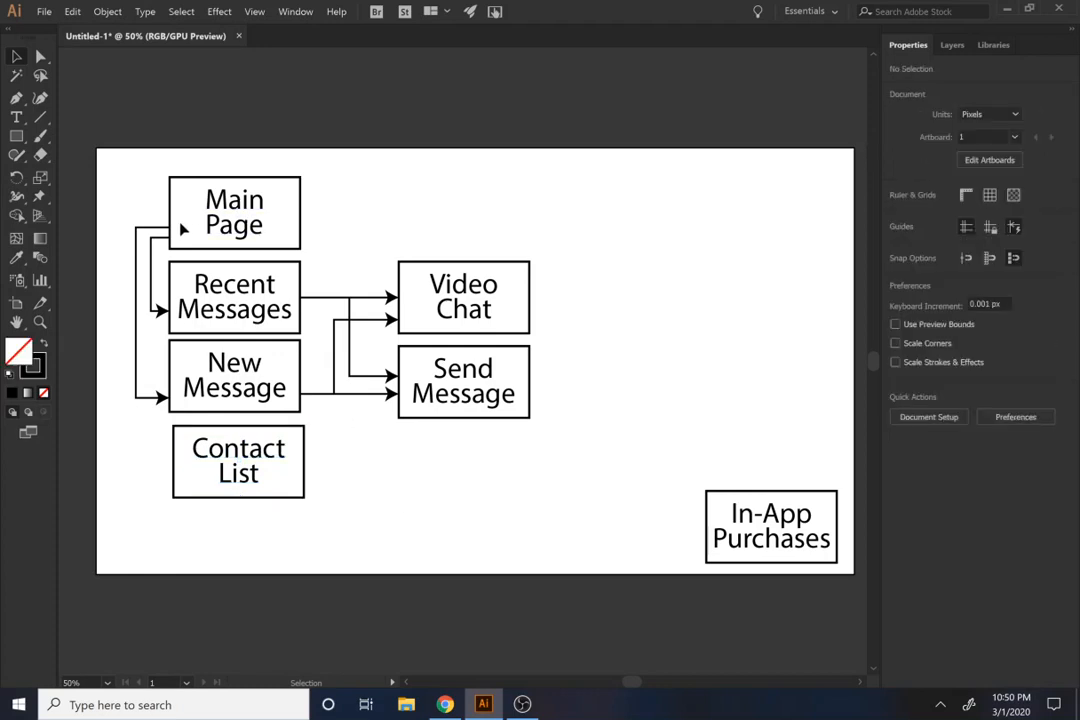
{"action": "left_click", "coordinate": [150, 229]}
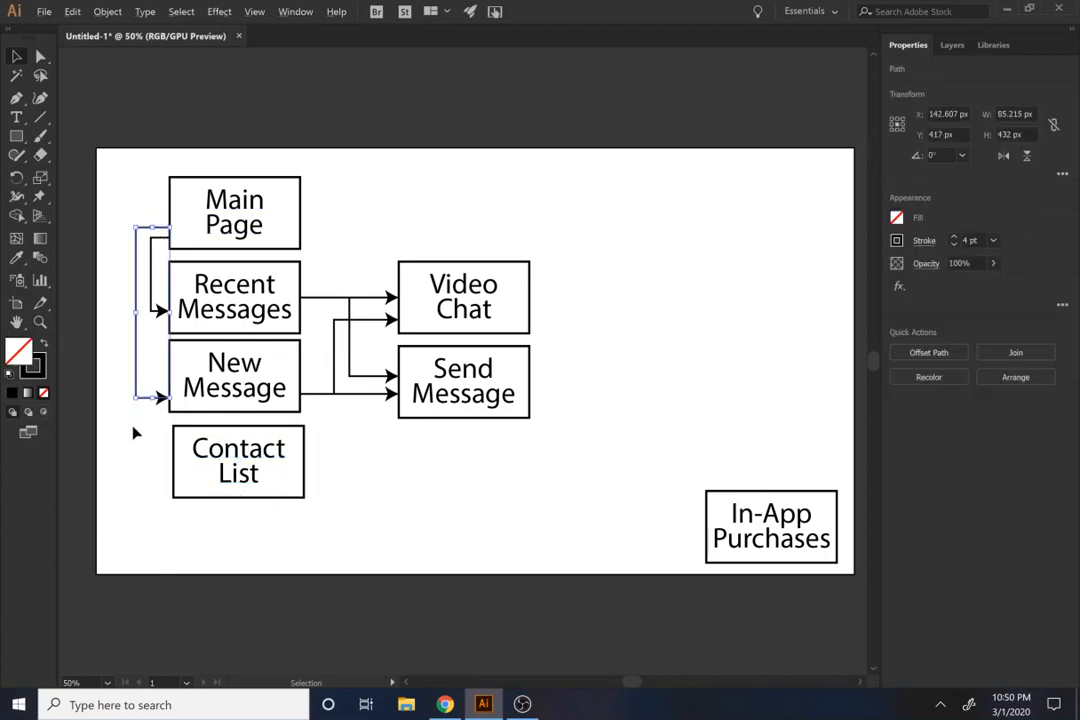
{"action": "left_click_drag", "start_coordinate": [143, 400], "coordinate": [143, 481]}
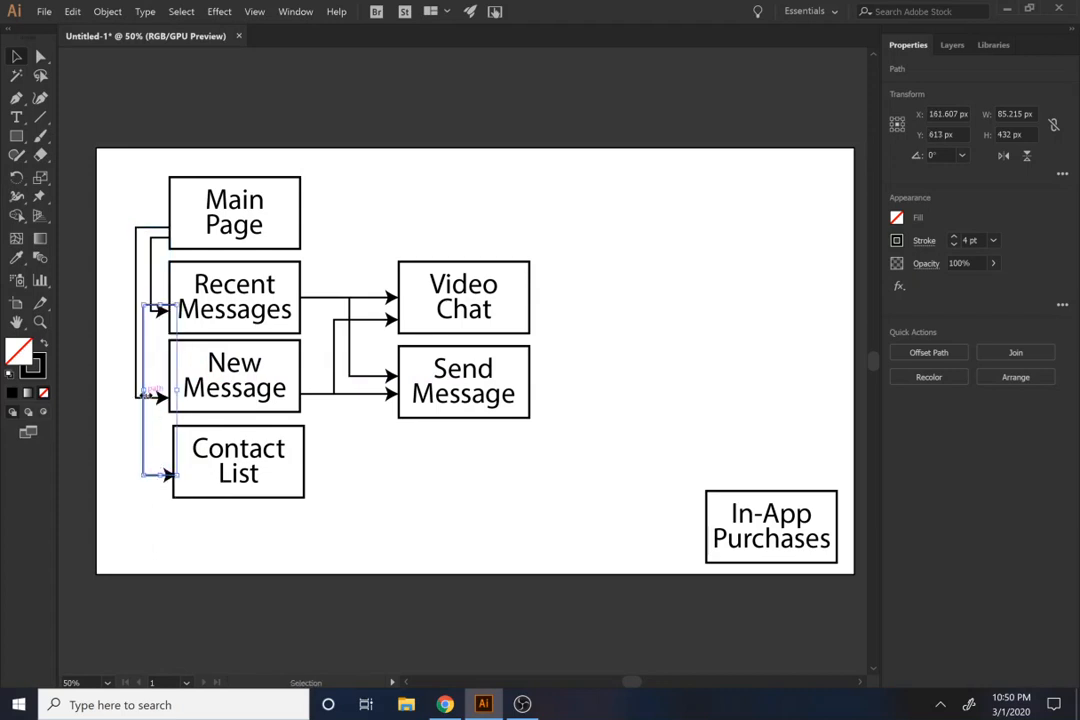
{"action": "left_click_drag", "start_coordinate": [146, 393], "coordinate": [127, 395]}
{"action": "left_click_drag", "start_coordinate": [153, 305], "coordinate": [153, 201]}
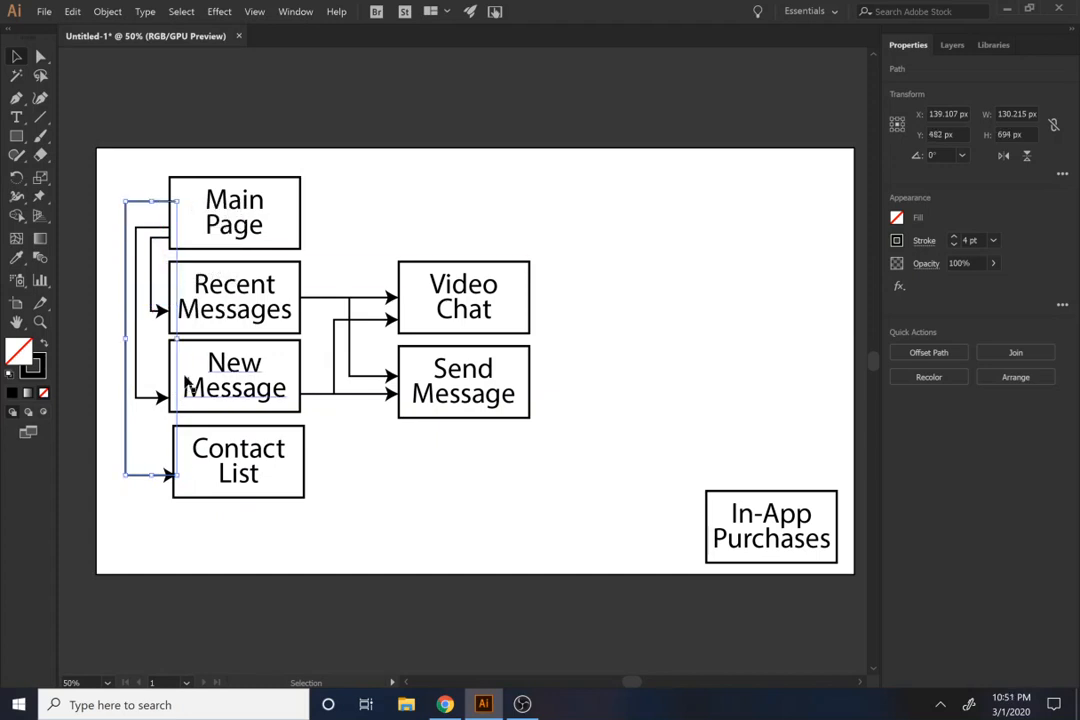
Step: Shift the Contact List box and its arrow left into line with the column, and narrow the arrow to meet the box edges
{"action": "left_click", "coordinate": [241, 456], "text": "shift"}
{"action": "left_click_drag", "start_coordinate": [241, 456], "coordinate": [234, 457]}
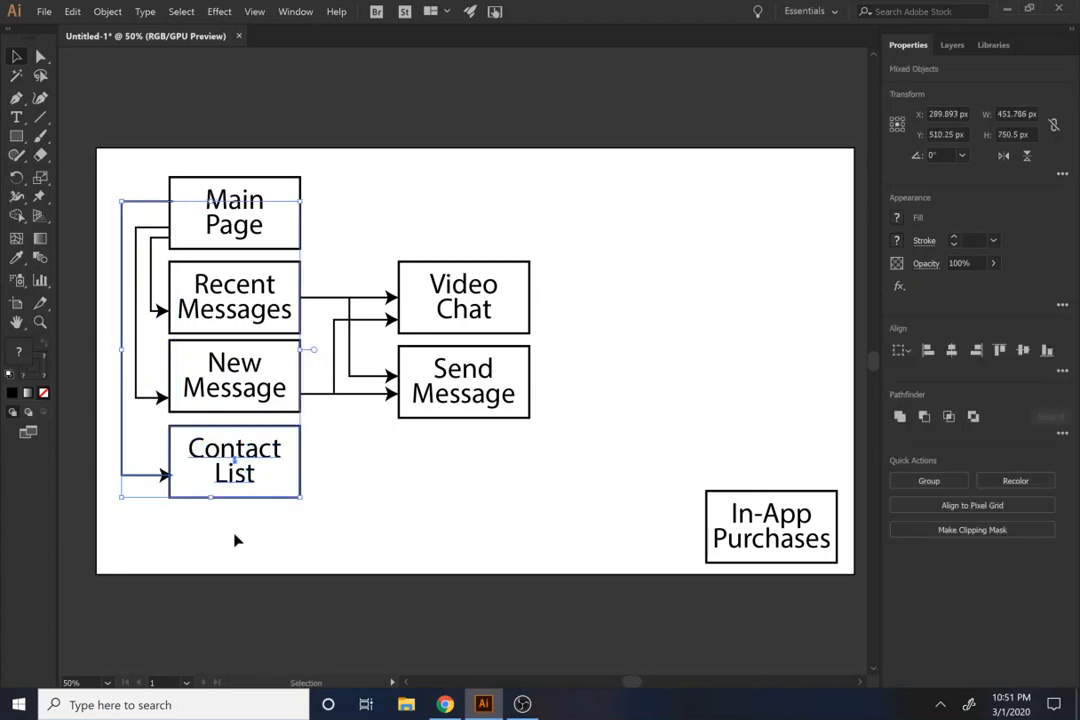
{"action": "left_click", "coordinate": [287, 542]}
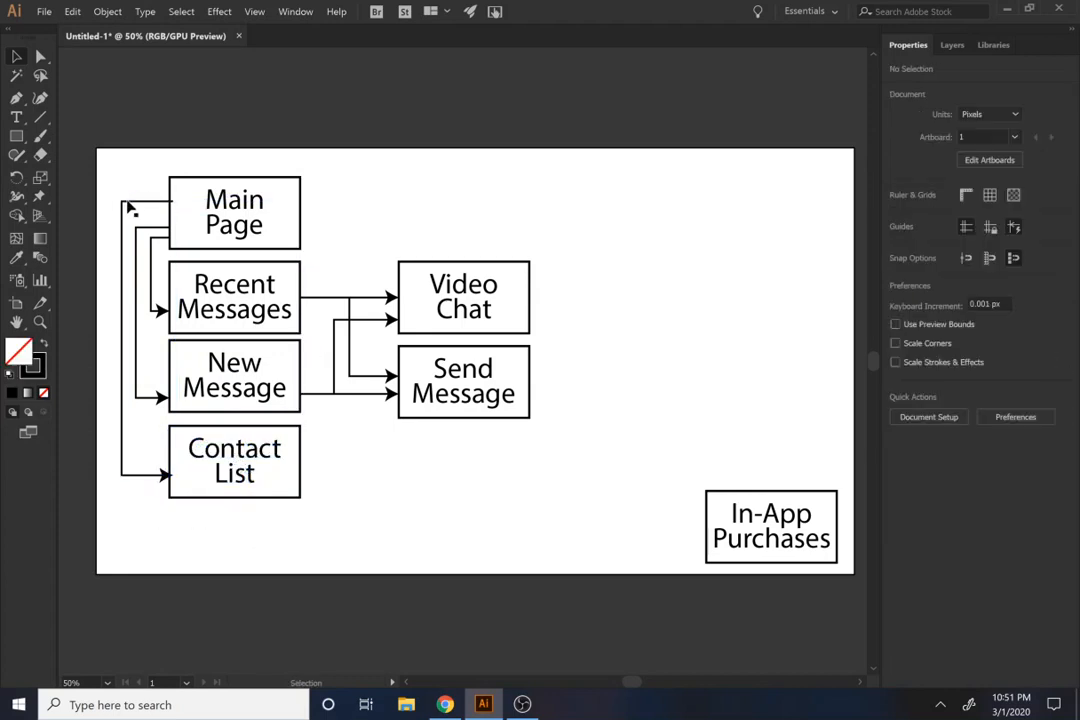
{"action": "left_click", "coordinate": [121, 375]}
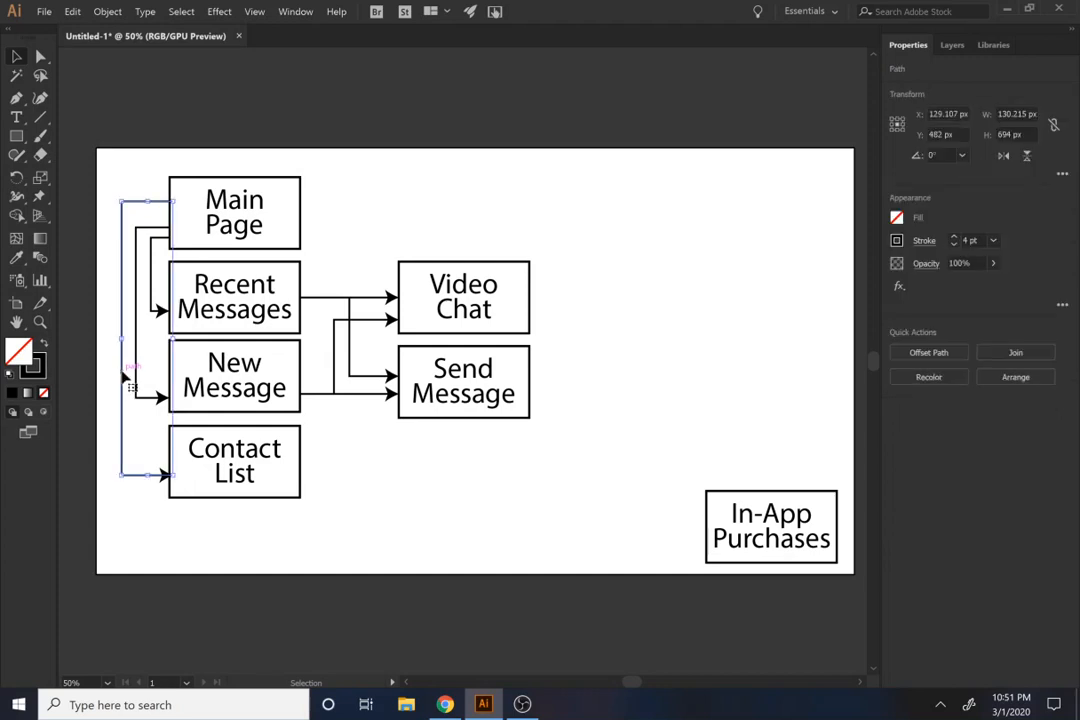
{"action": "left_click_drag", "start_coordinate": [173, 339], "coordinate": [169, 339]}
{"action": "left_click", "coordinate": [387, 529]}
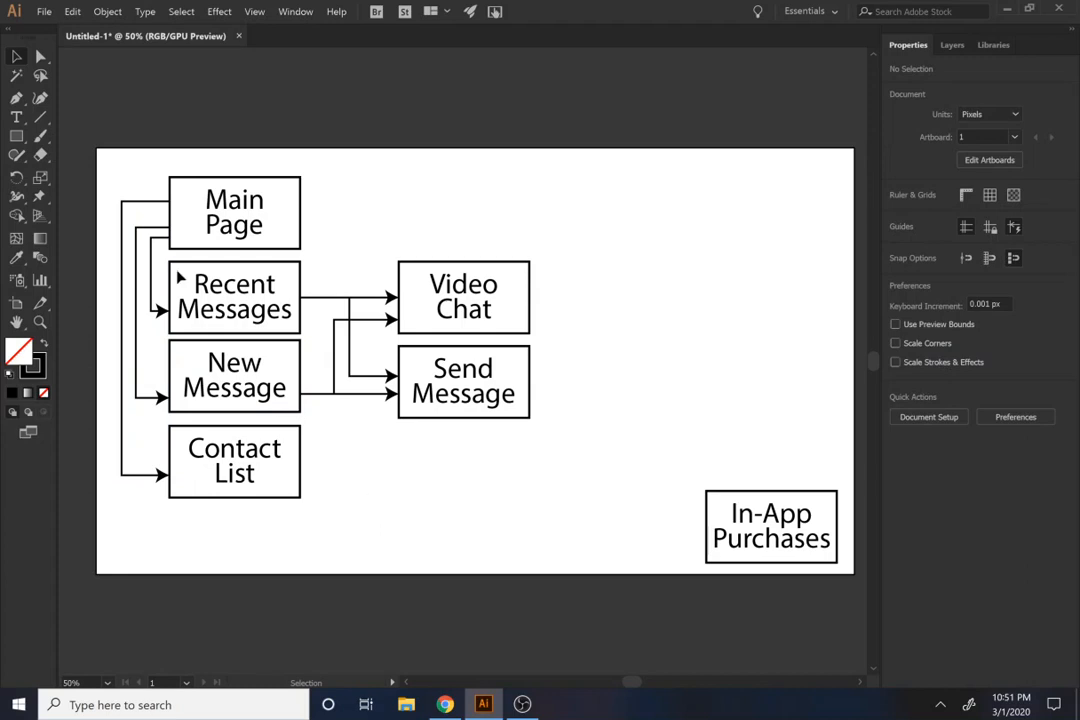
Step: Lower the upper edge of the Contact List arrow so it leaves Main Page just above the New Message arrow
{"action": "left_click", "coordinate": [145, 201]}
{"action": "left_click_drag", "start_coordinate": [145, 201], "coordinate": [146, 220]}
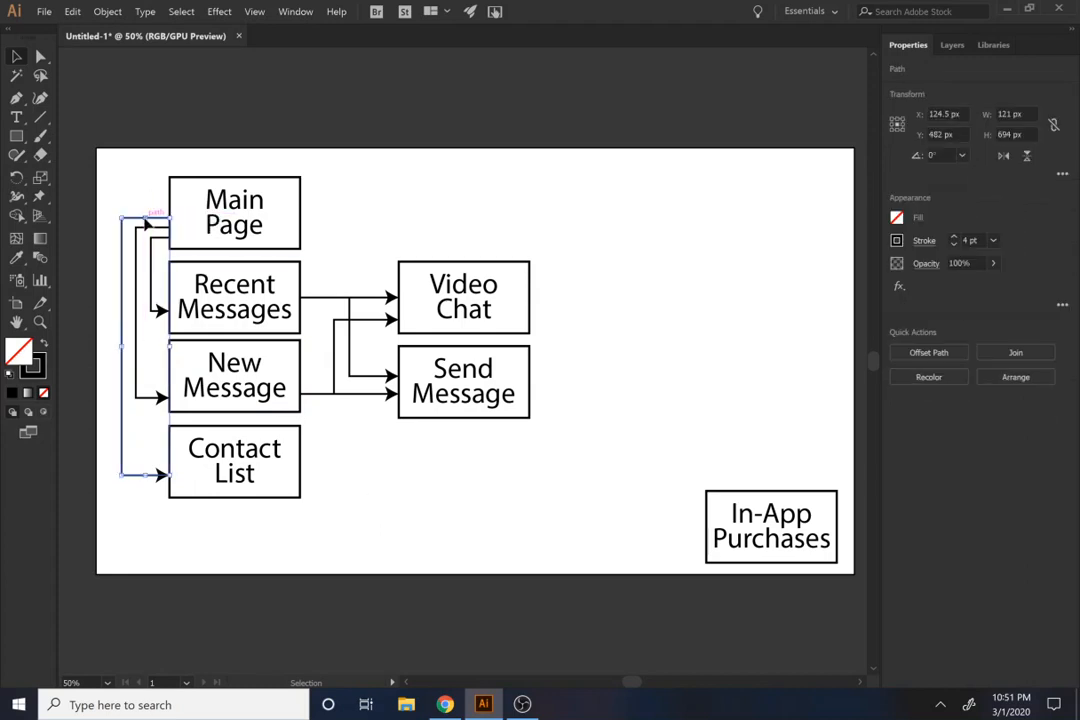
{"action": "left_click", "coordinate": [443, 498]}
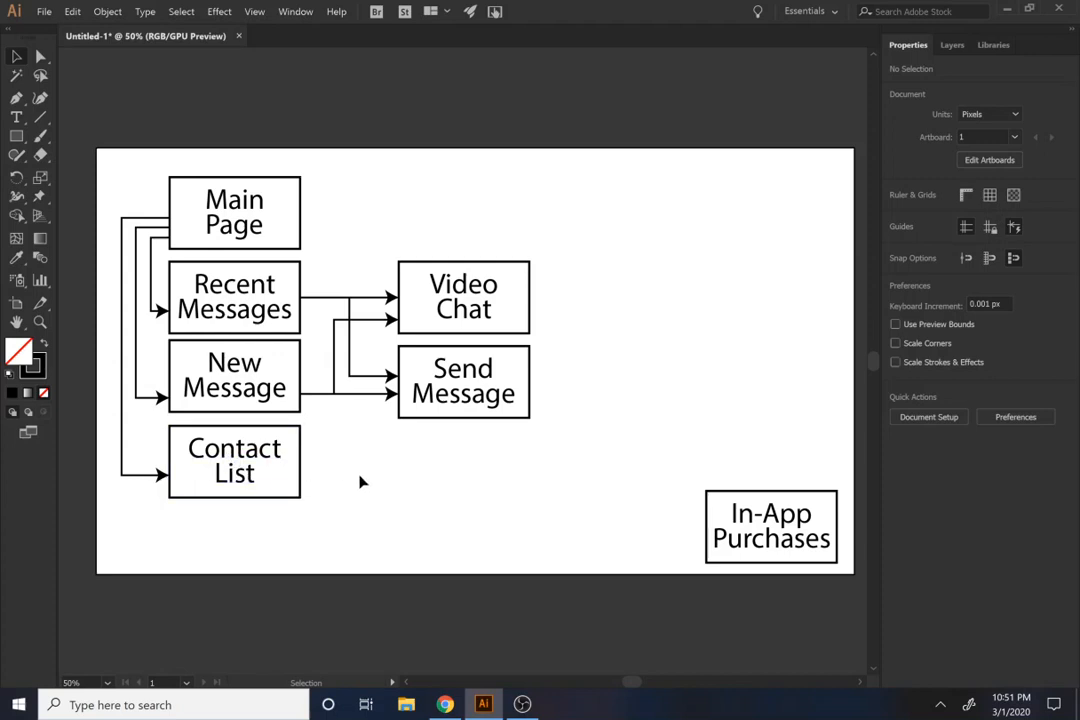
Step: Draw a bracket-shaped connector with the Pen tool from the right side of Contact List up to the right side of New Message
{"action": "key", "text": "p"}
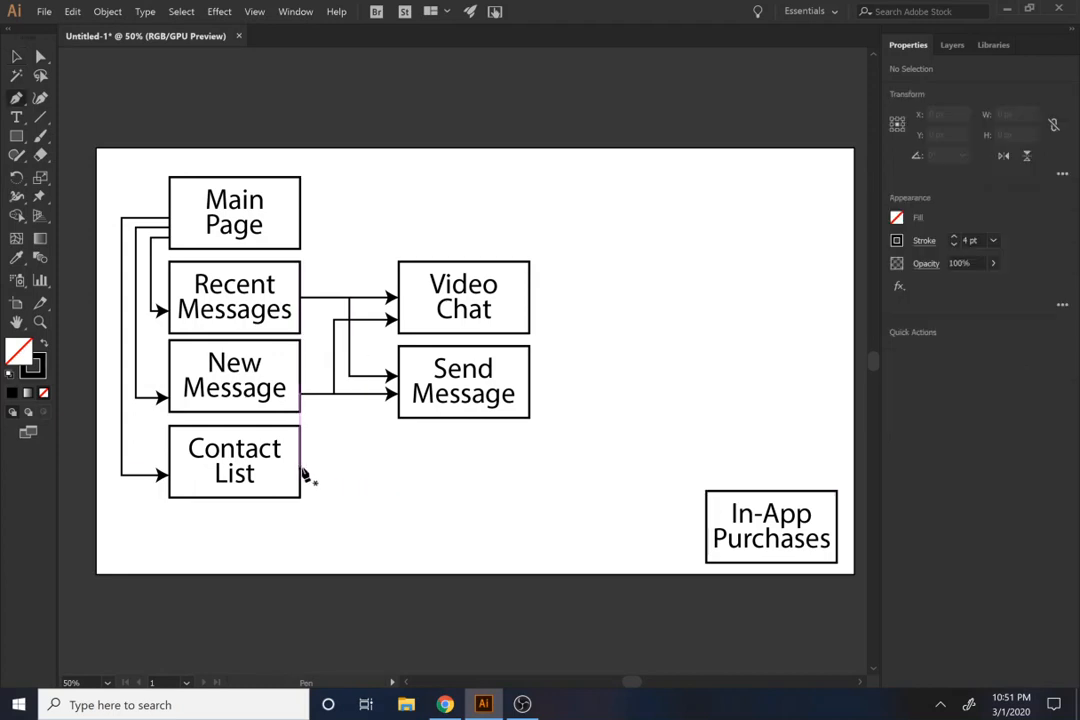
{"action": "left_click", "coordinate": [301, 469]}
{"action": "left_click", "coordinate": [325, 466]}
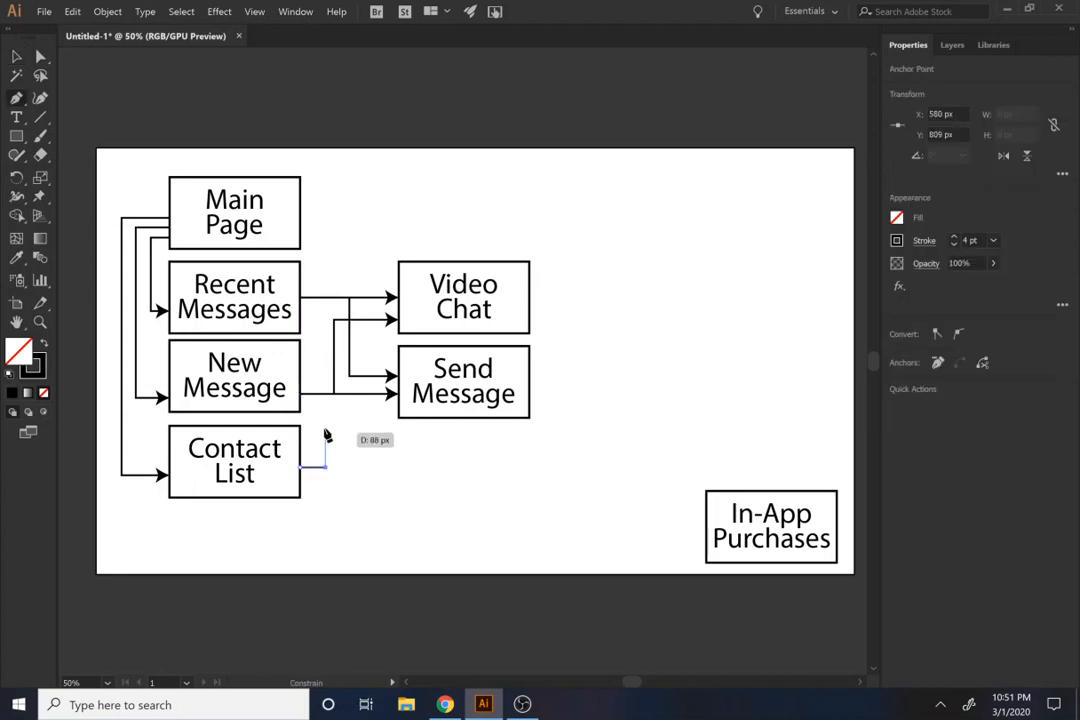
{"action": "left_click", "coordinate": [325, 407], "text": "shift"}
{"action": "left_click", "coordinate": [301, 405], "text": "shift"}
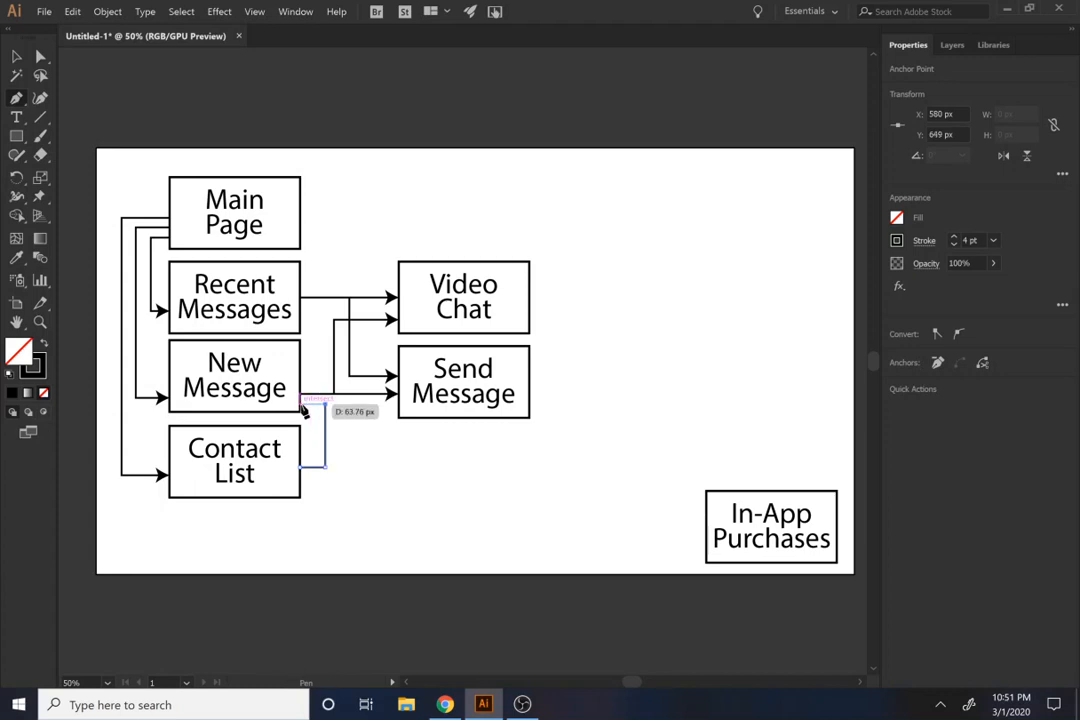
{"action": "left_click", "coordinate": [357, 493], "text": "ctrl"}
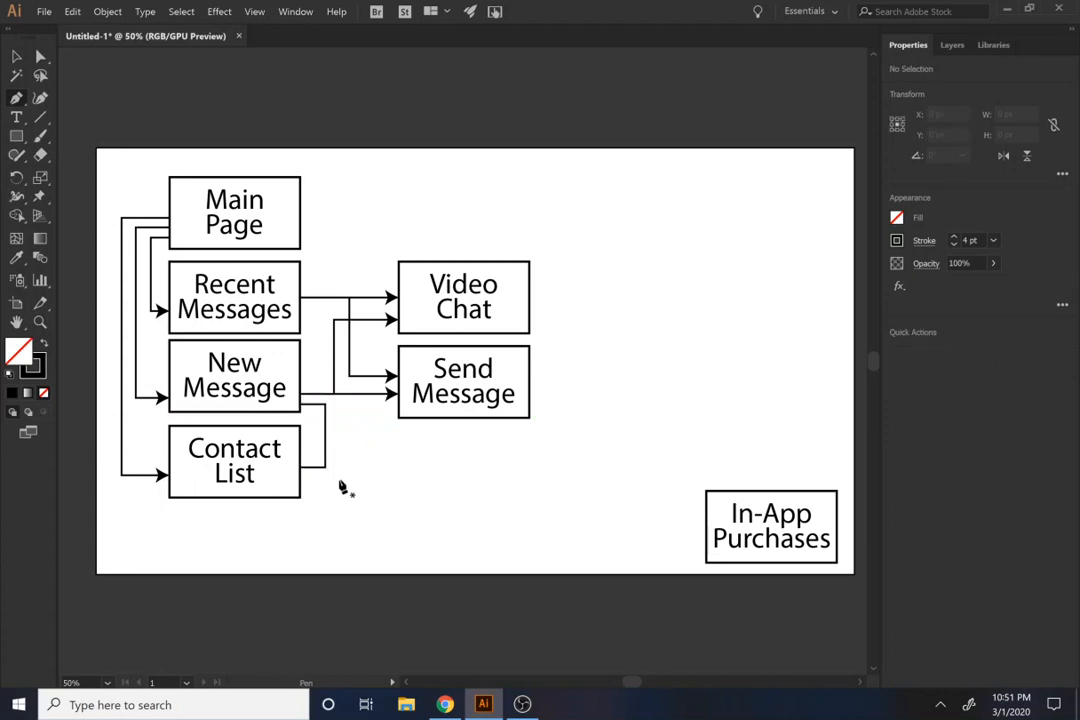
Step: Add an Arrow 1 arrowhead to the New Message end of the bracket-shaped connector from Contact List
{"action": "key", "text": "v"}
{"action": "left_click", "coordinate": [324, 467]}
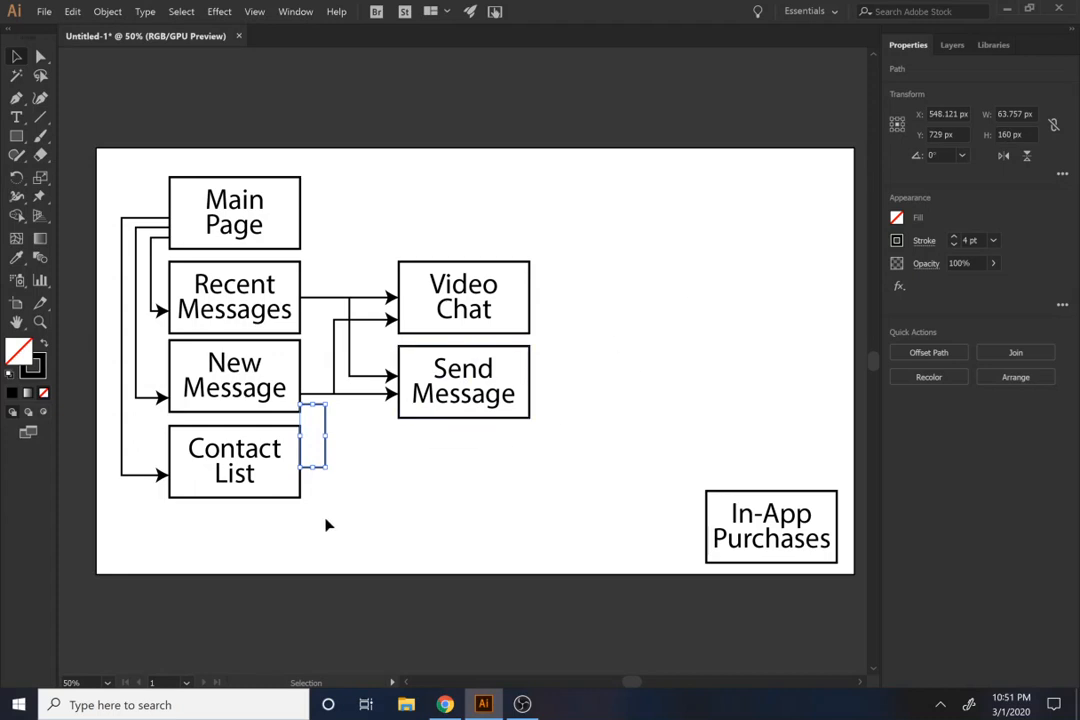
{"action": "key", "text": "t"}
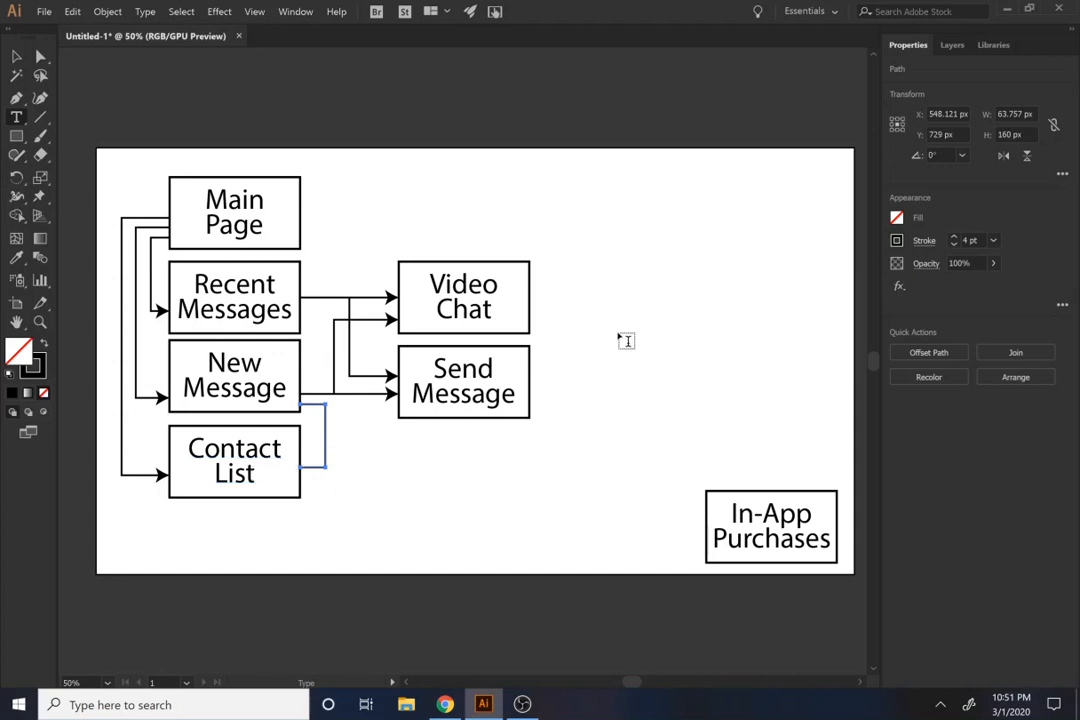
{"action": "left_click", "coordinate": [930, 242]}
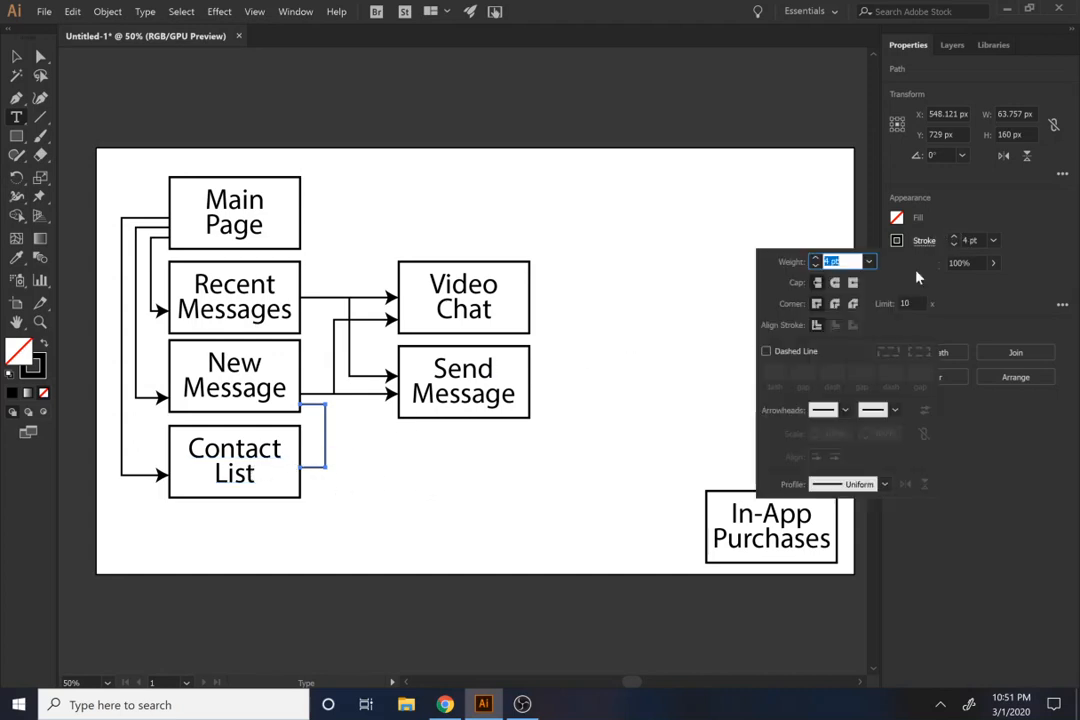
{"action": "left_click", "coordinate": [845, 410]}
{"action": "left_click", "coordinate": [895, 410]}
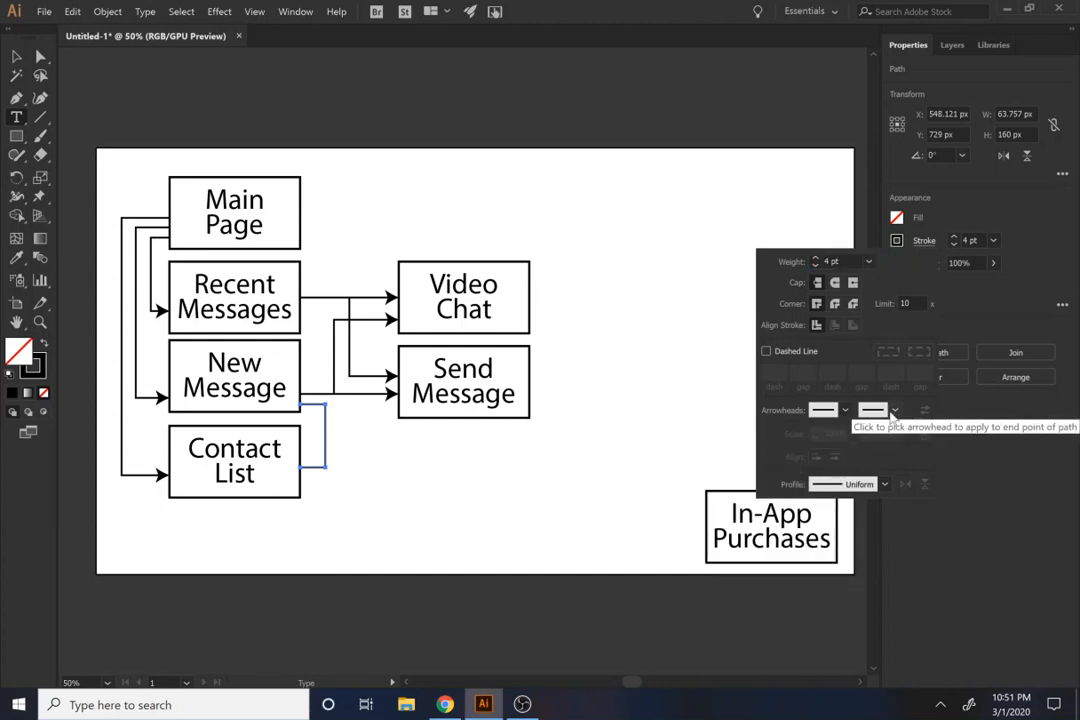
{"action": "left_click", "coordinate": [895, 410]}
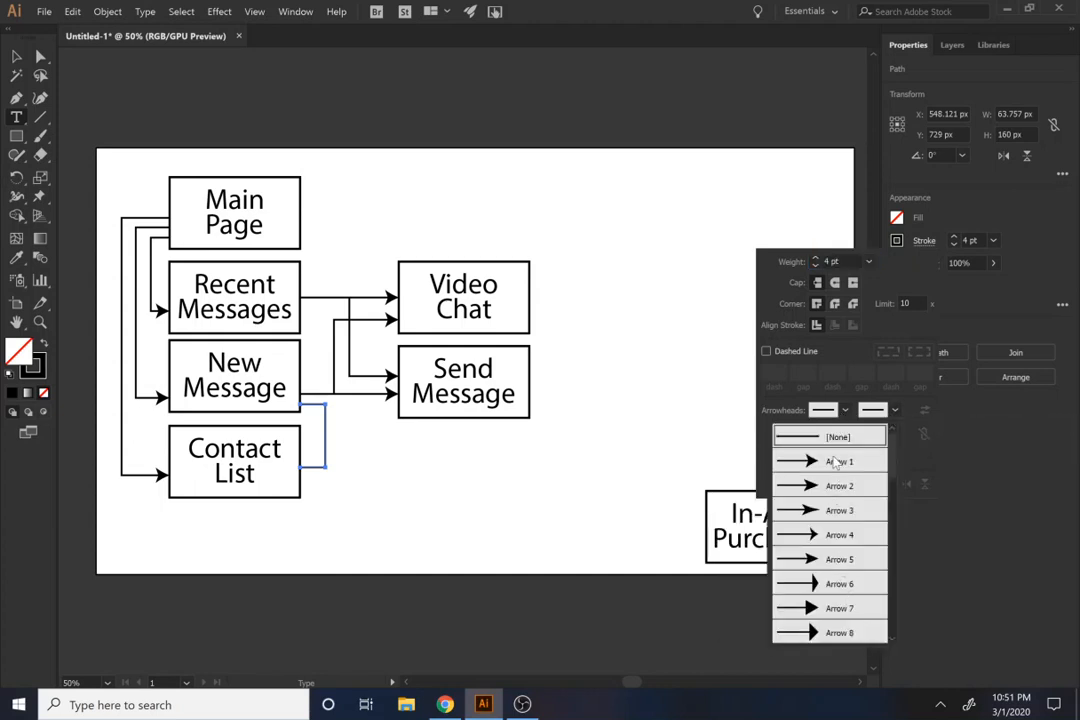
{"action": "left_click", "coordinate": [835, 461]}
{"action": "left_click", "coordinate": [503, 501]}
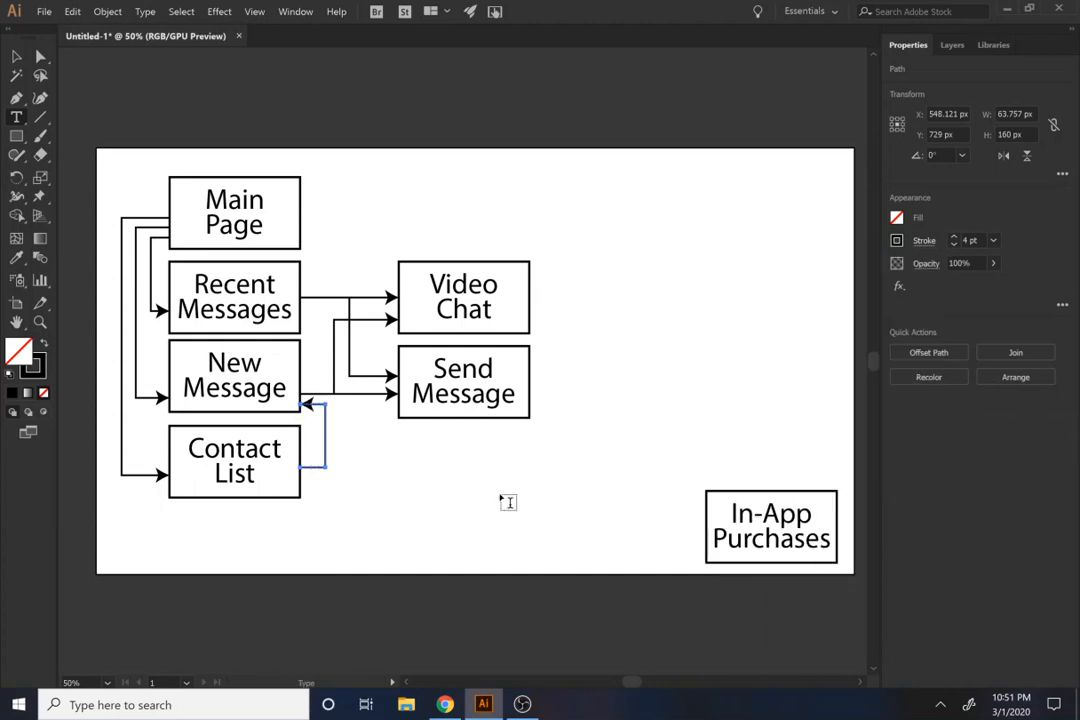
{"action": "left_click", "coordinate": [502, 498], "text": "ctrl"}
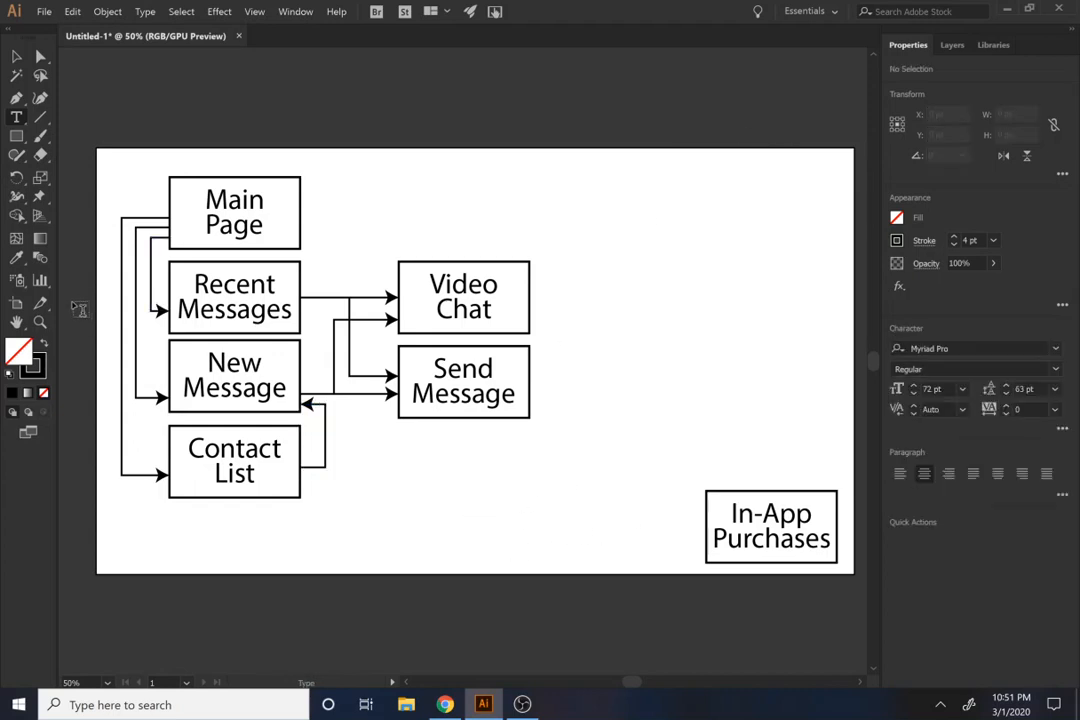
Step: Extend the artboard downward to a height of about 1547 px with the Artboard tool
{"action": "key", "text": "shift+o"}
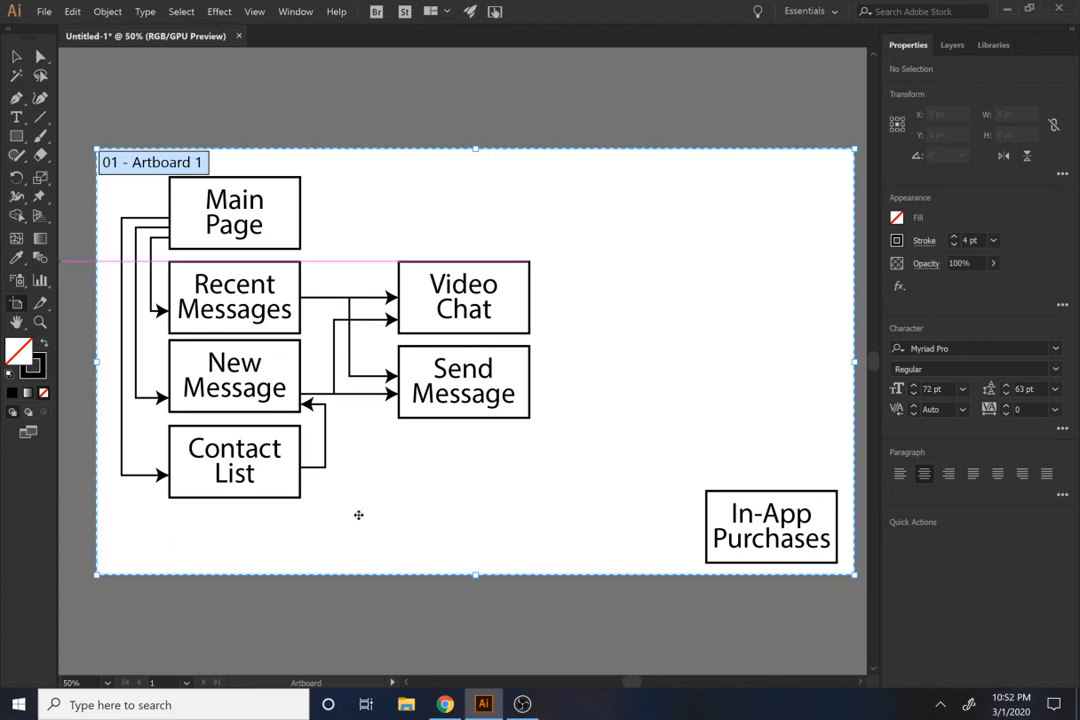
{"action": "left_click_drag", "start_coordinate": [485, 578], "coordinate": [470, 608]}
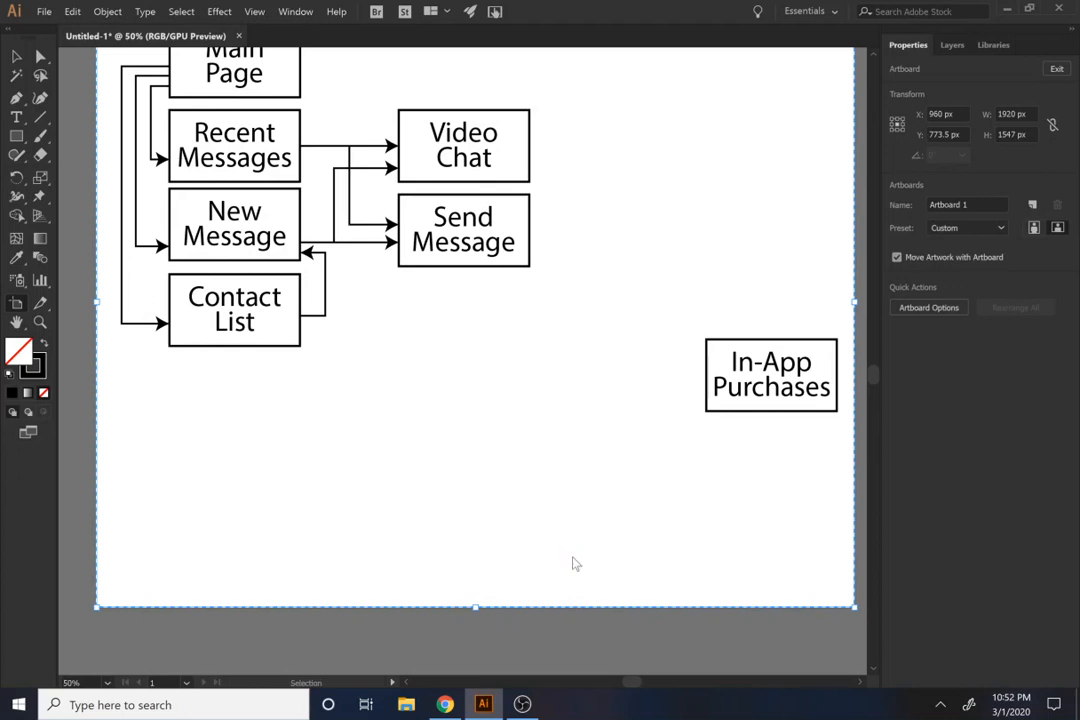
{"action": "key", "text": "ctrl+o"}
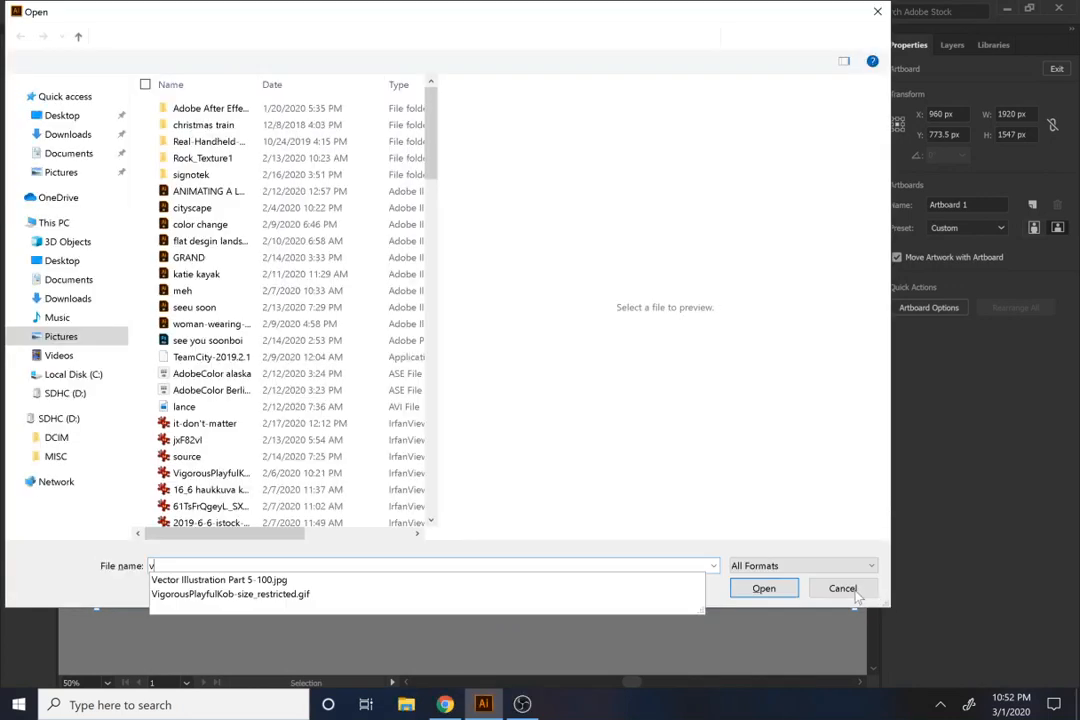
{"action": "left_click", "coordinate": [849, 590]}
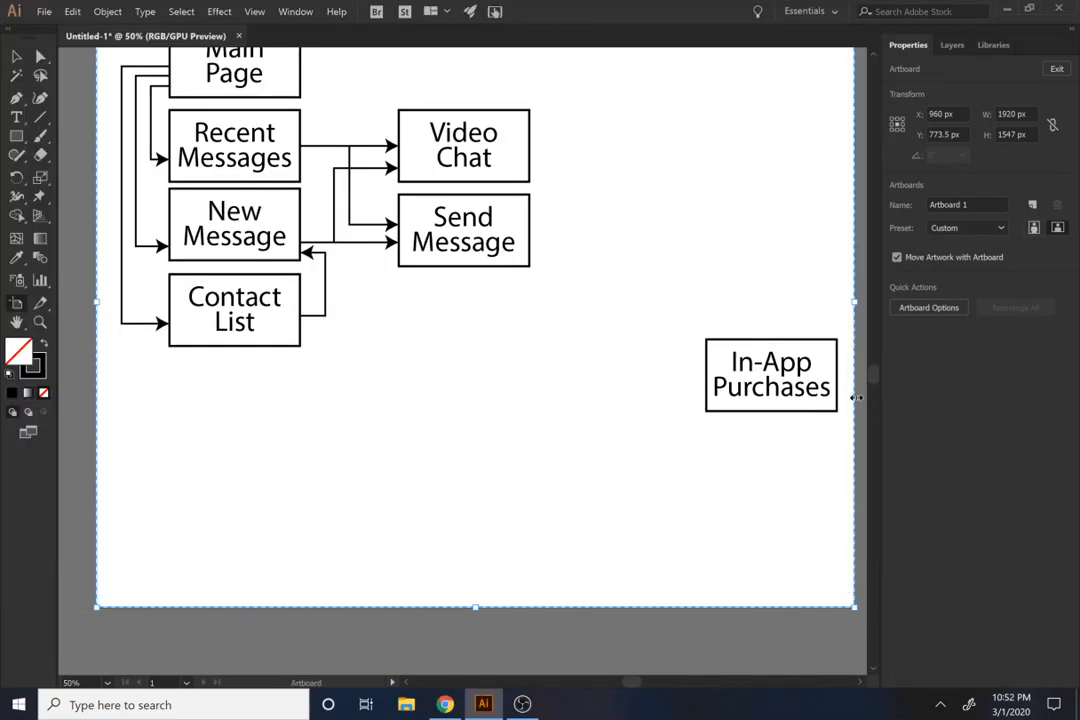
{"action": "key", "text": "Escape"}
{"action": "left_click_drag", "start_coordinate": [875, 378], "coordinate": [872, 364]}
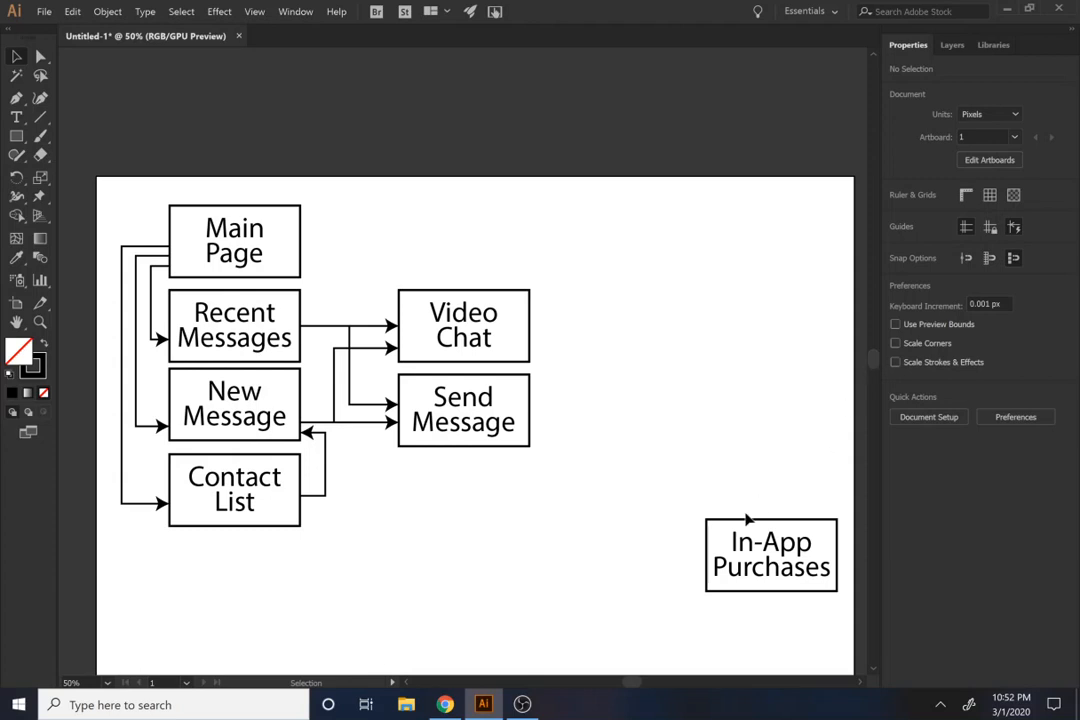
Step: Move the In-App Purchases box above Video Chat, aligned with that column and beside Main Page
{"action": "left_click_drag", "start_coordinate": [779, 556], "coordinate": [485, 236]}
{"action": "left_click_drag", "start_coordinate": [474, 236], "coordinate": [751, 374]}
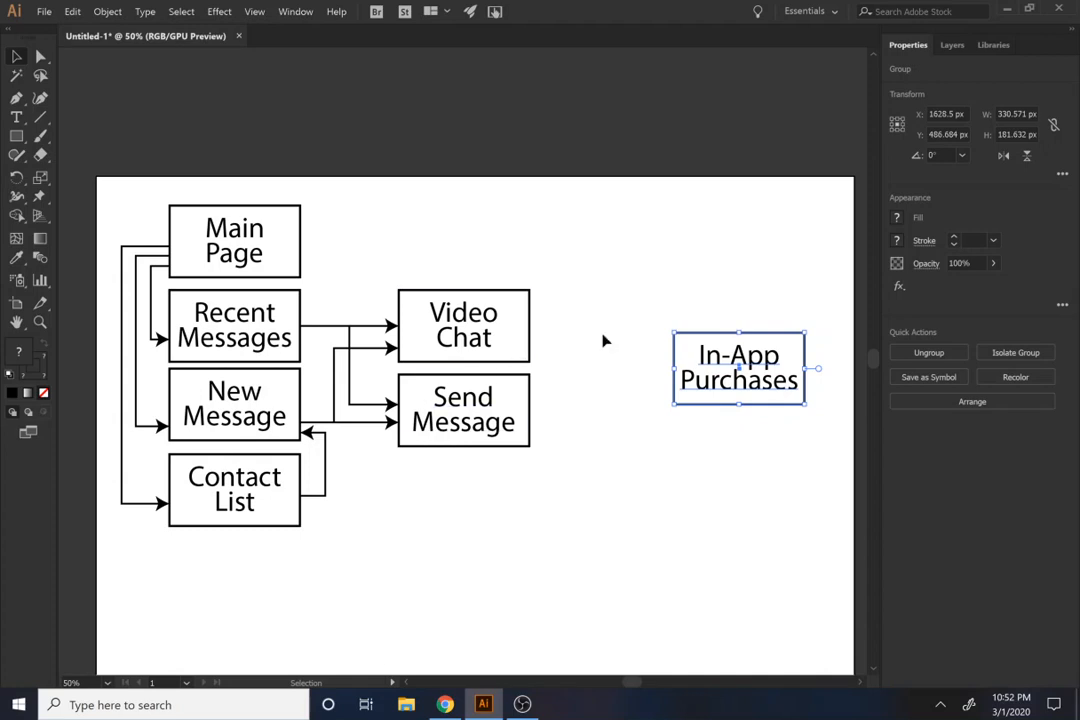
{"action": "left_click_drag", "start_coordinate": [752, 359], "coordinate": [478, 230]}
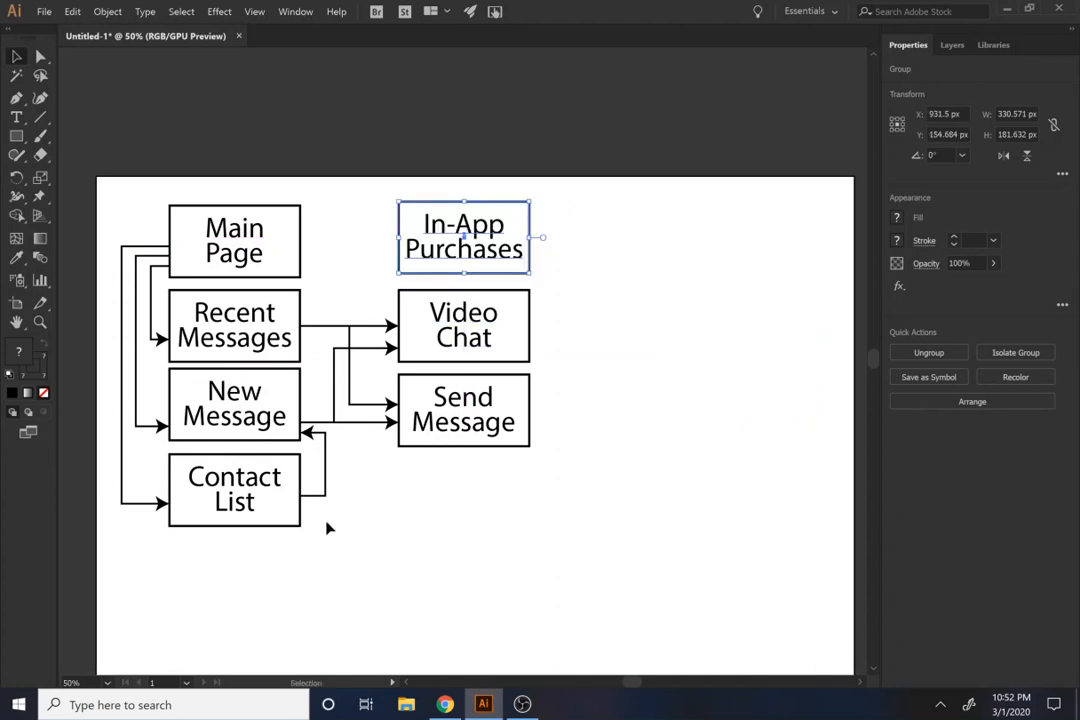
Step: Draw a straight horizontal connector about 250 px long from Main Page to In-App Purchases with the Pen tool
{"action": "key", "text": "p"}
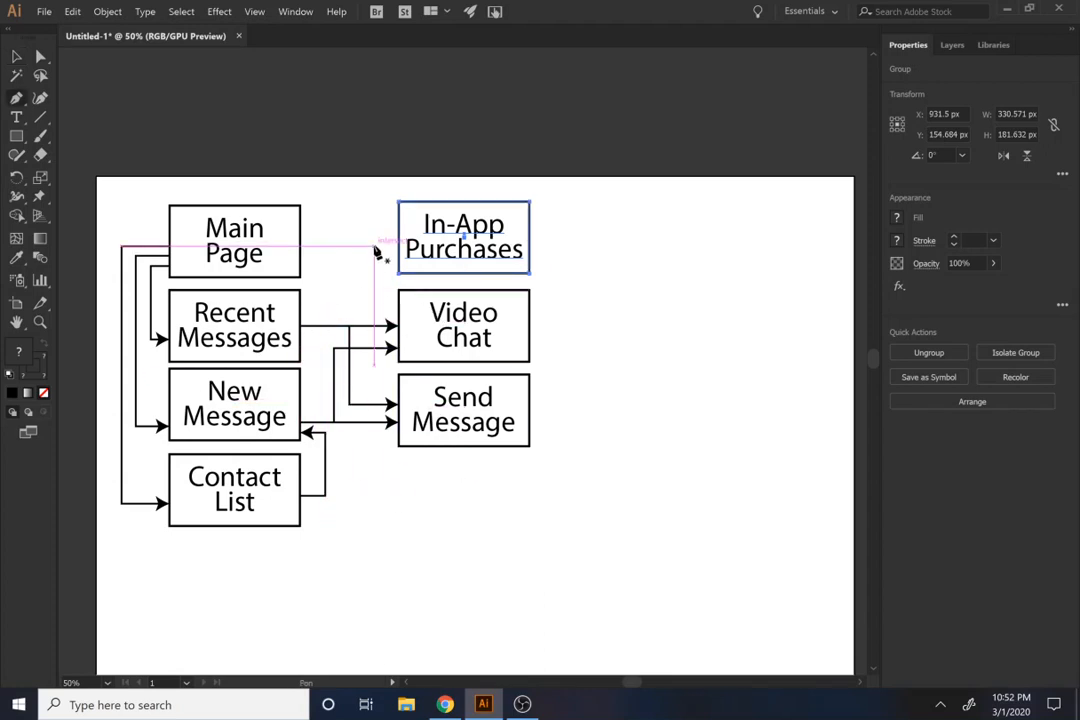
{"action": "left_click", "coordinate": [302, 246]}
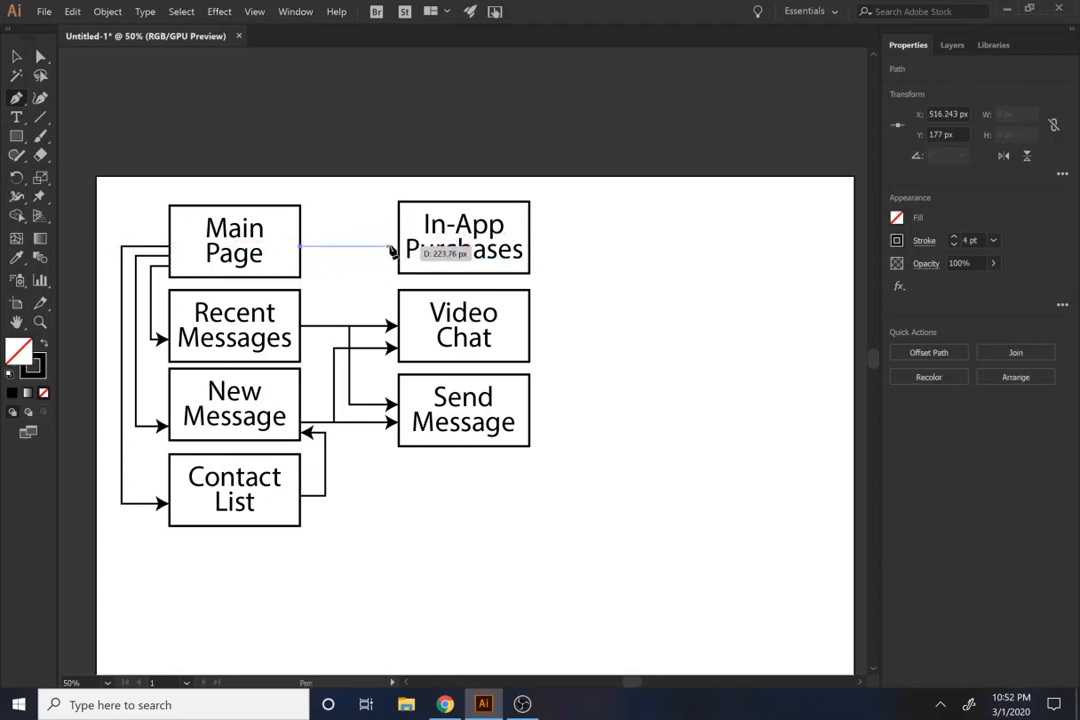
{"action": "left_click", "coordinate": [398, 246]}
{"action": "left_click", "coordinate": [386, 277], "text": "ctrl"}
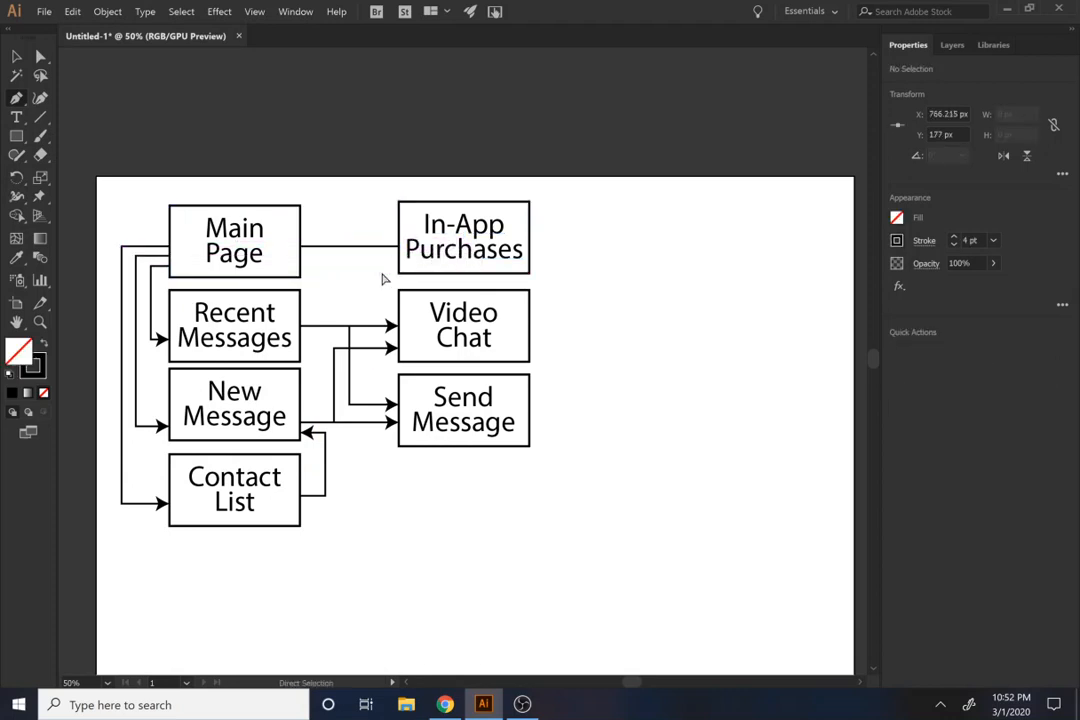
Step: Add an arrowhead to the In-App Purchases end of the connector from Main Page
{"action": "key", "text": "v"}
{"action": "left_click", "coordinate": [358, 247]}
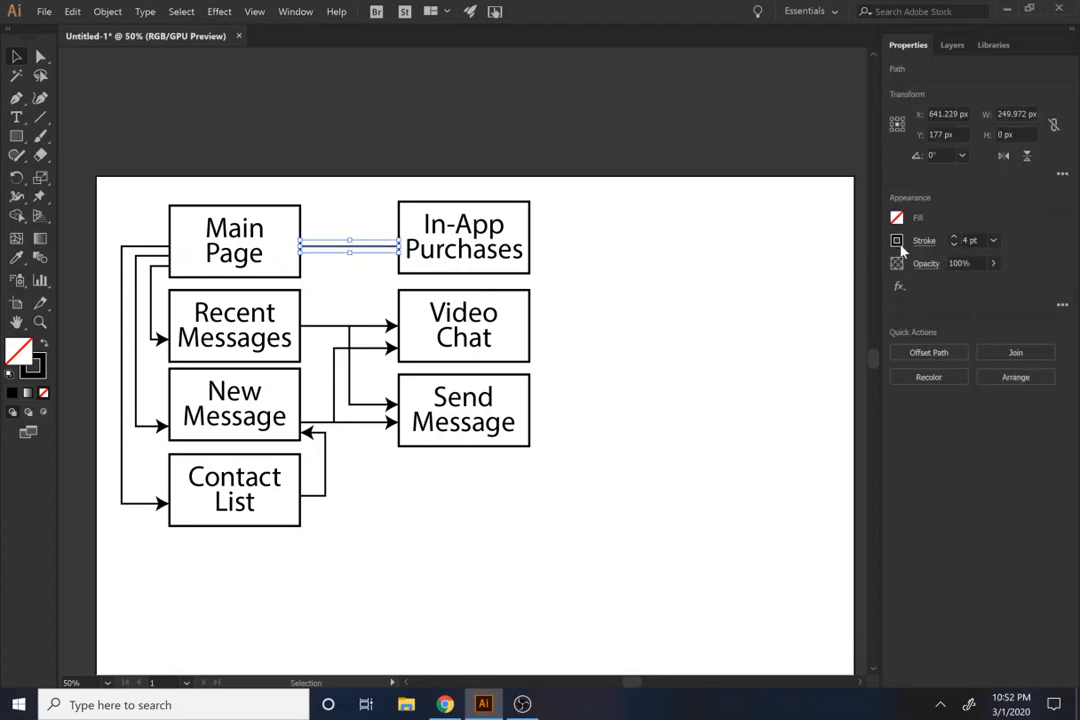
{"action": "left_click", "coordinate": [916, 245]}
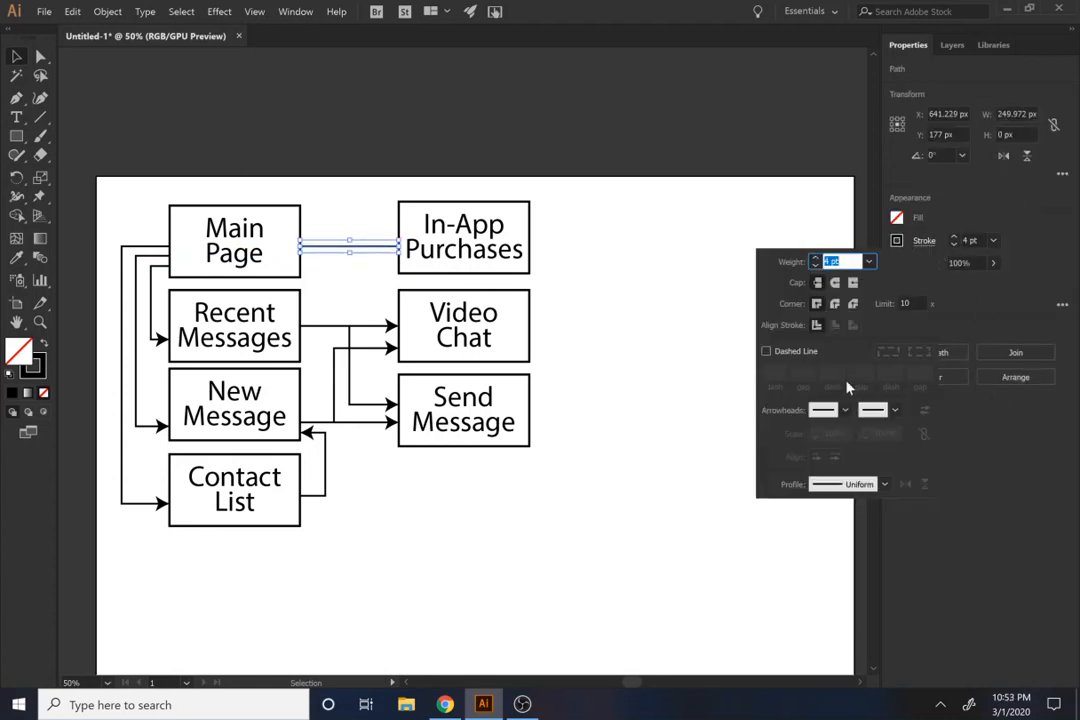
{"action": "left_click", "coordinate": [885, 410]}
{"action": "left_click", "coordinate": [836, 475]}
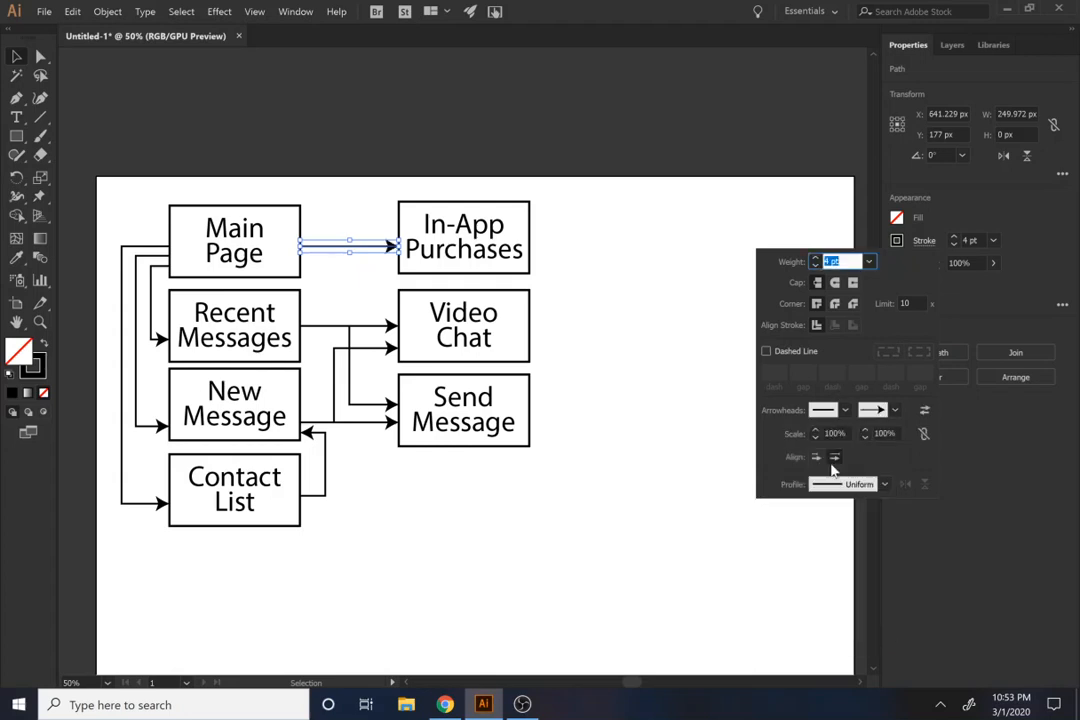
{"action": "left_click", "coordinate": [698, 378]}
{"action": "left_click", "coordinate": [648, 340]}
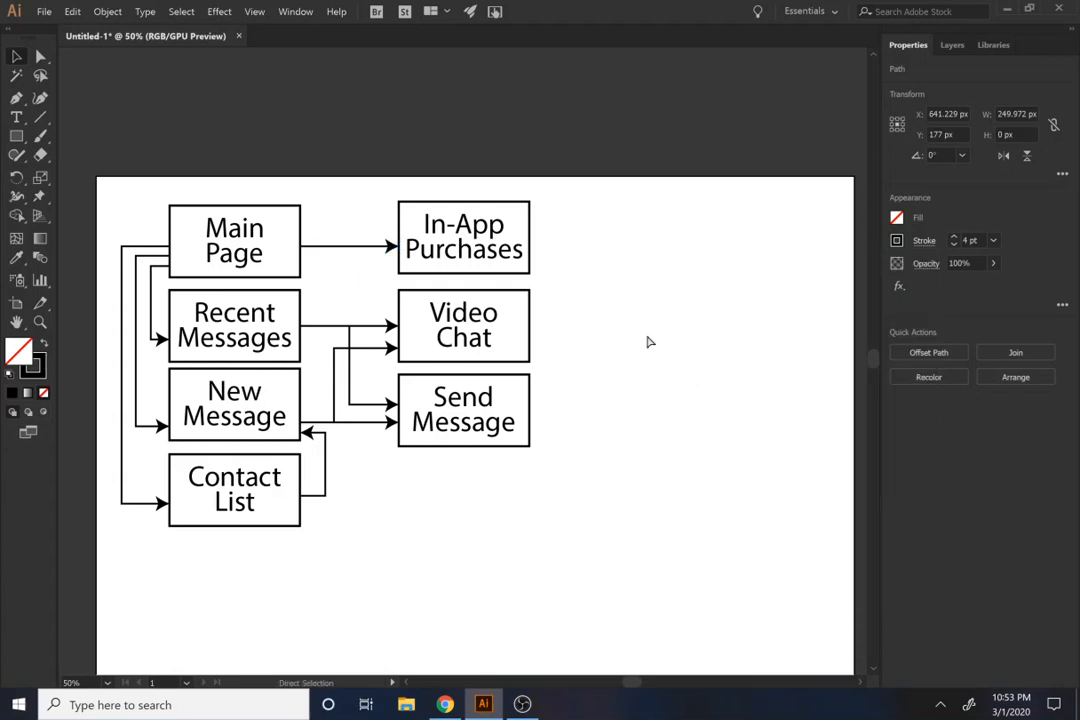
{"action": "key", "text": "p"}
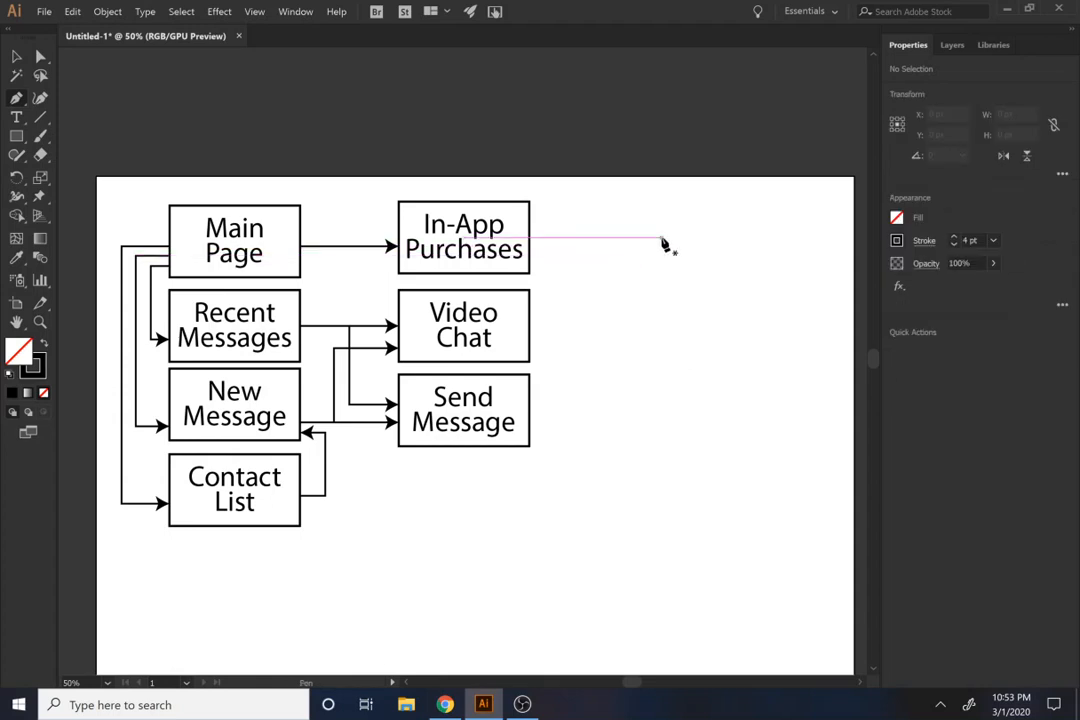
{"action": "key", "text": "m"}
{"action": "left_click_drag", "start_coordinate": [555, 208], "coordinate": [673, 367]}
{"action": "key", "text": "ctrl+z"}
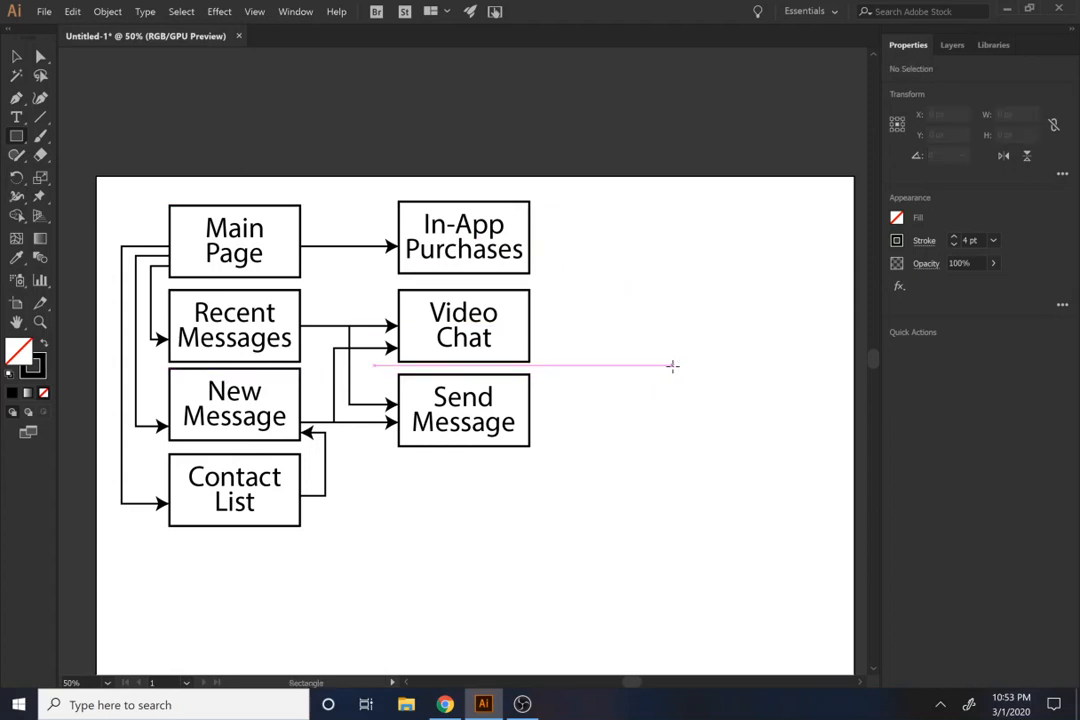
Step: Duplicate the In-App Purchases box to its right at the same height and relabel the copy "Stickers"
{"action": "key", "text": "v"}
{"action": "left_click_drag", "start_coordinate": [478, 259], "coordinate": [670, 277]}
{"action": "key", "text": "t"}
{"action": "left_click_drag", "start_coordinate": [619, 222], "coordinate": [731, 265]}
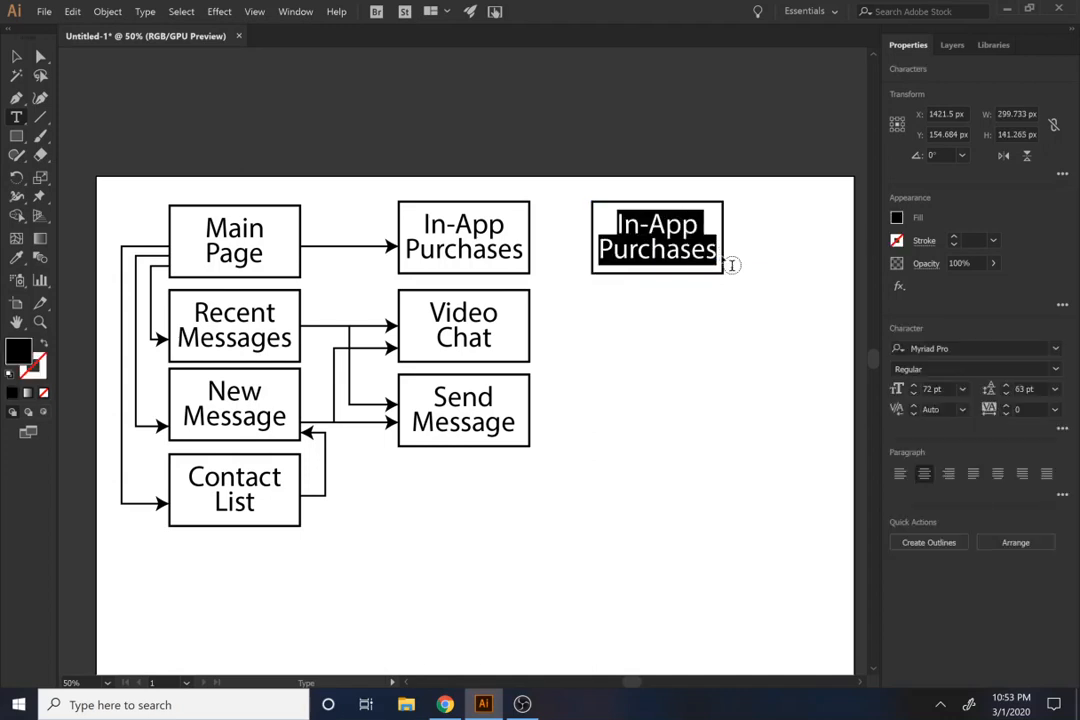
{"action": "type", "text": "Stickers"}
{"action": "left_click", "coordinate": [10, 60]}
Step: Centre the Stickers label vertically within its box in isolation mode
{"action": "left_click", "coordinate": [632, 219]}
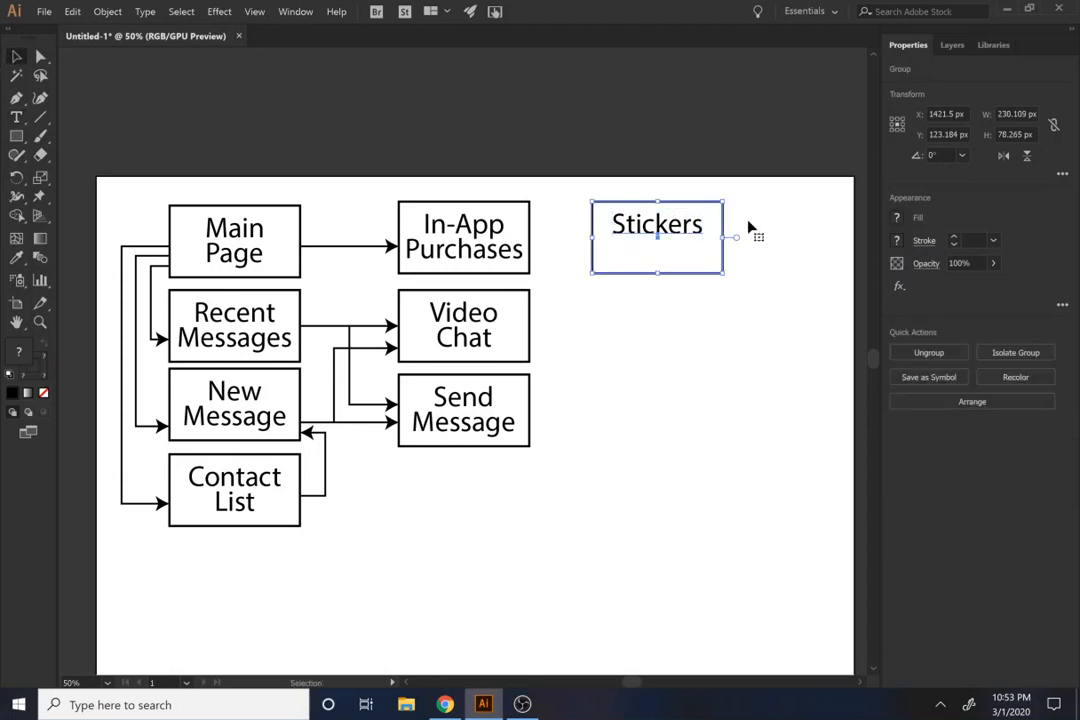
{"action": "left_click", "coordinate": [757, 293]}
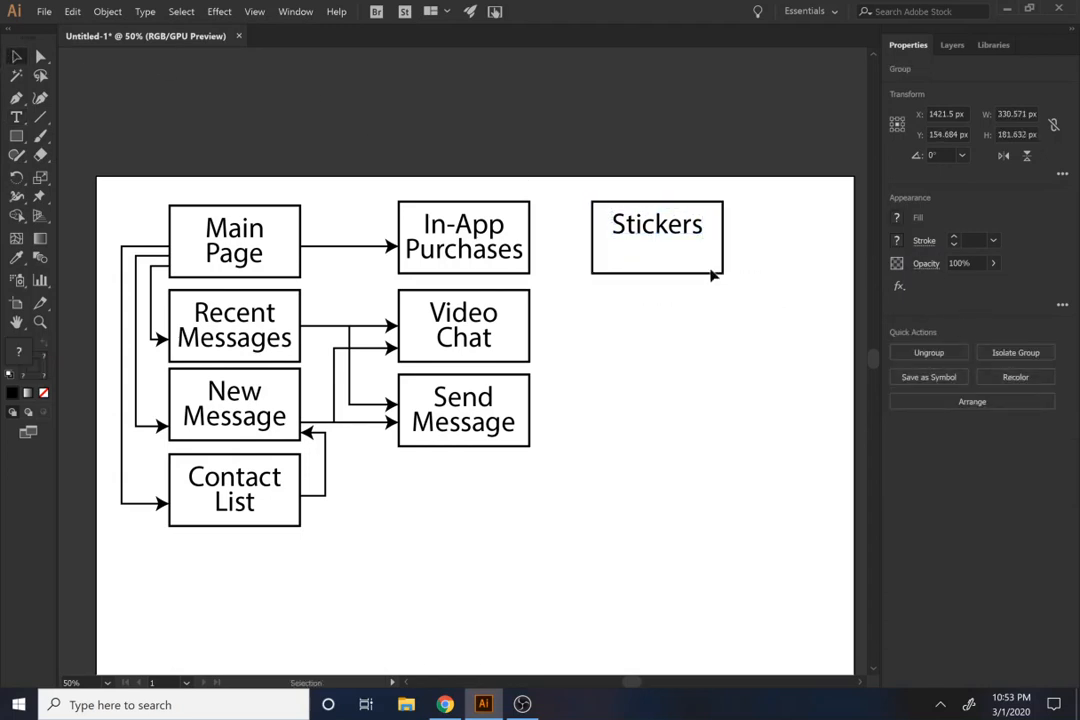
{"action": "double_click", "coordinate": [663, 241]}
{"action": "left_click_drag", "start_coordinate": [729, 293], "coordinate": [627, 182]}
{"action": "left_click", "coordinate": [1020, 358]}
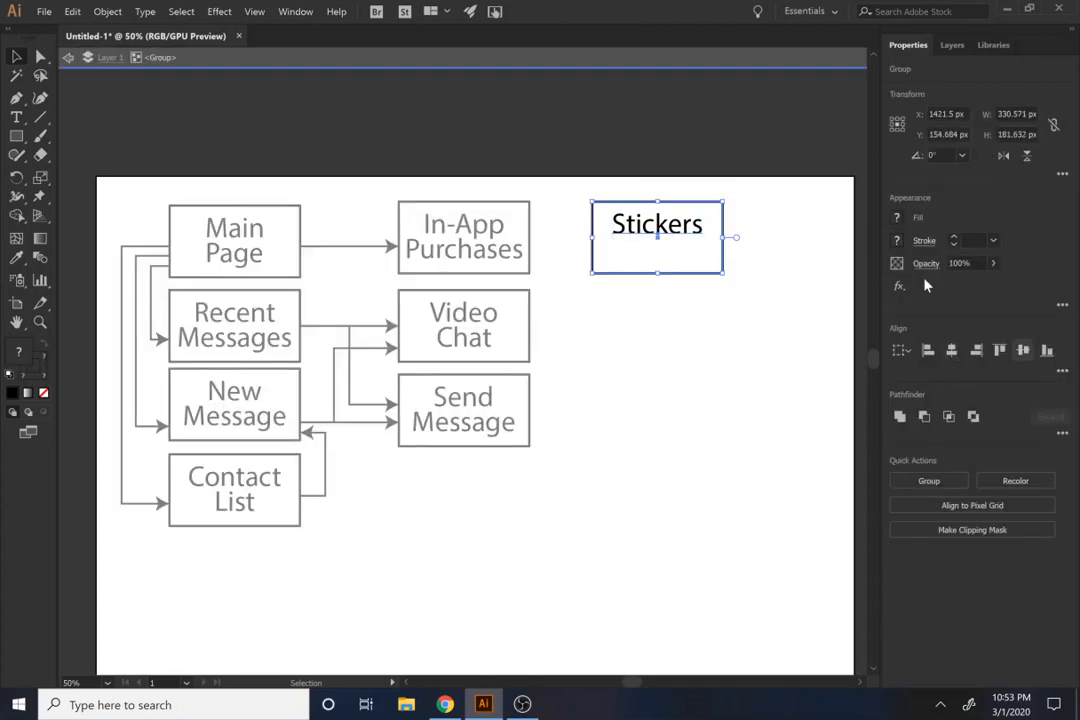
{"action": "left_click", "coordinate": [634, 62]}
Step: Duplicate the Stickers box directly below, level with Video Chat, and relabel the copy "Games"
{"action": "left_click_drag", "start_coordinate": [677, 238], "coordinate": [657, 344]}
{"action": "double_click", "coordinate": [647, 337]}
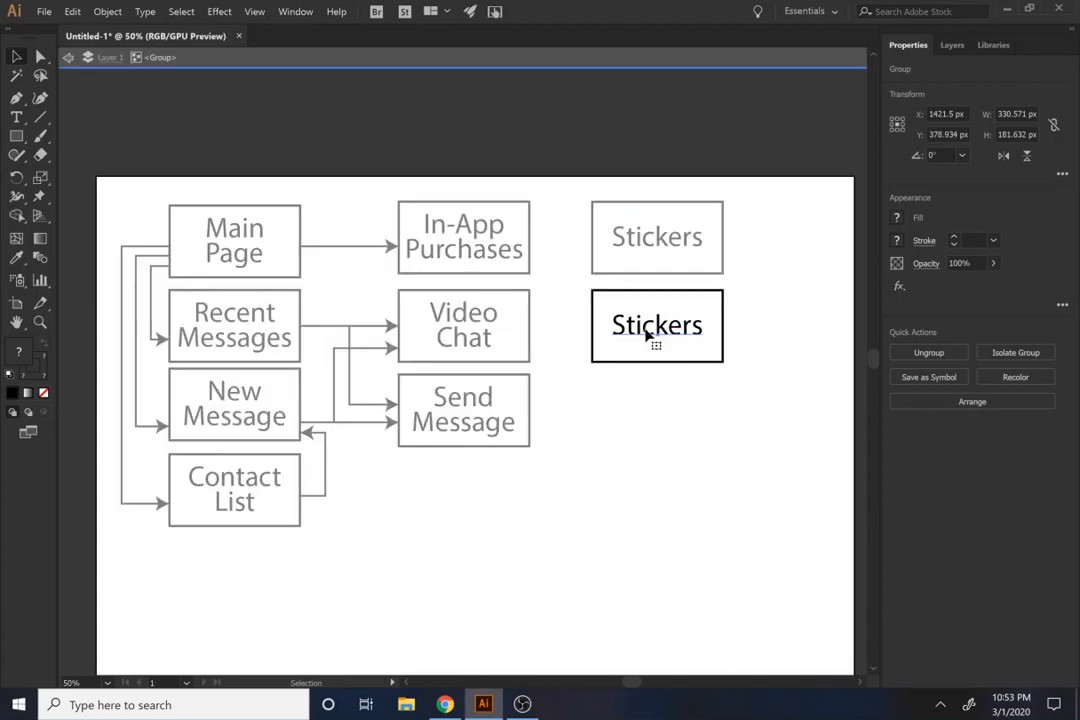
{"action": "left_click", "coordinate": [647, 337]}
{"action": "double_click", "coordinate": [647, 337]}
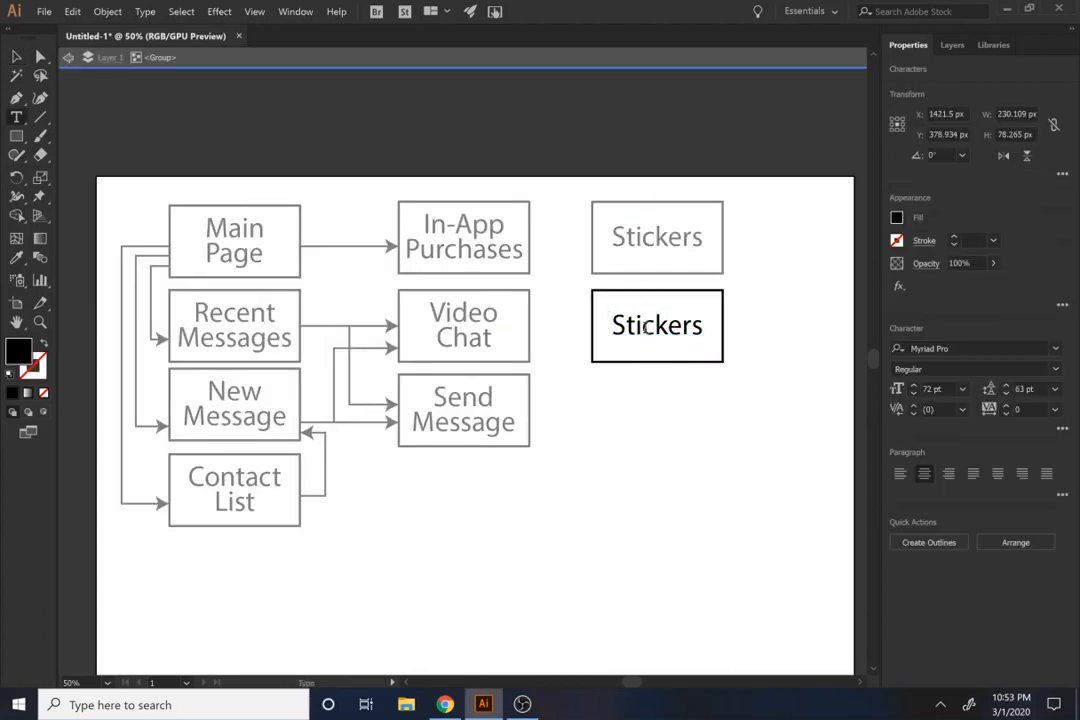
{"action": "double_click", "coordinate": [641, 327]}
{"action": "type", "text": "Games"}
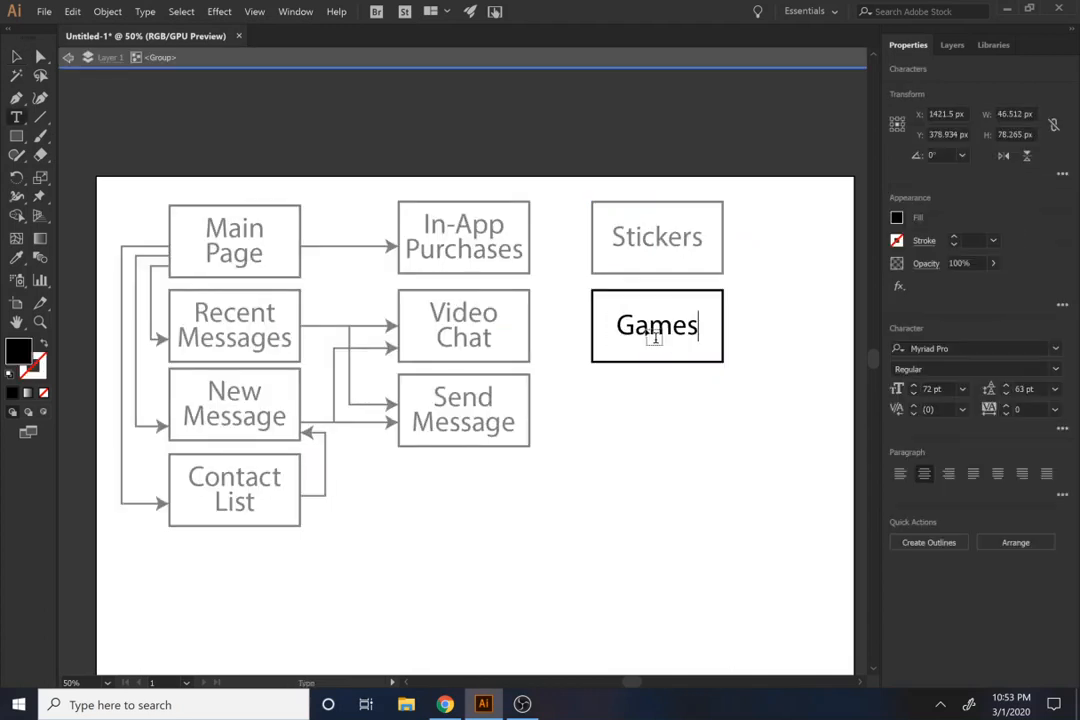
{"action": "left_click", "coordinate": [16, 58]}
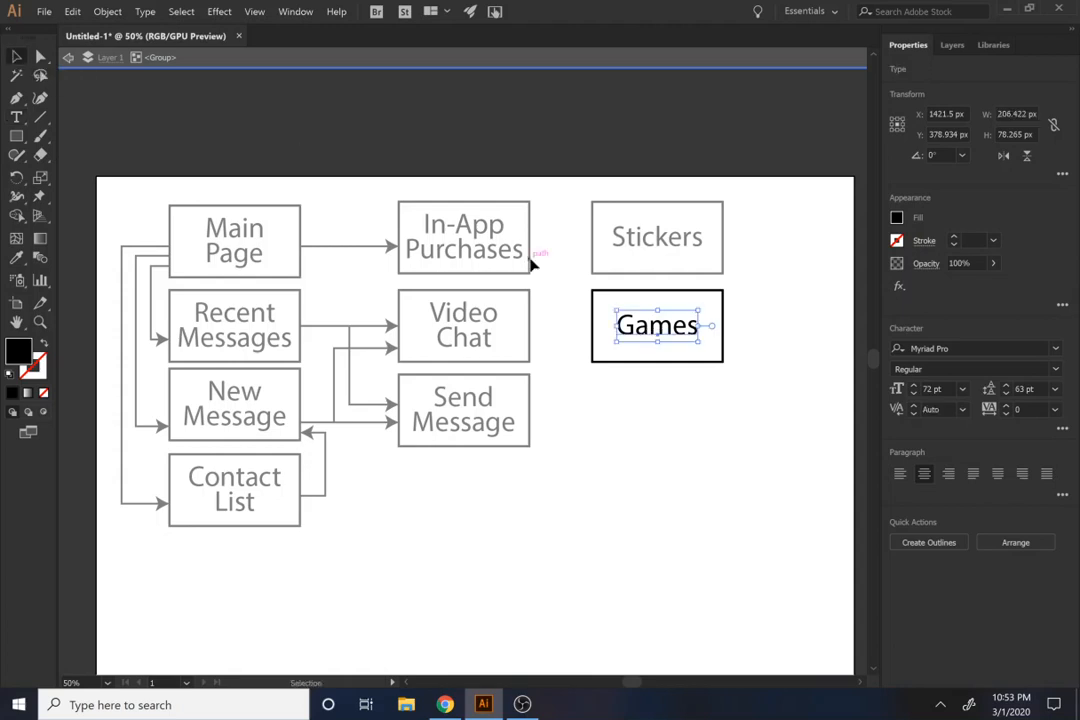
{"action": "left_click", "coordinate": [703, 412]}
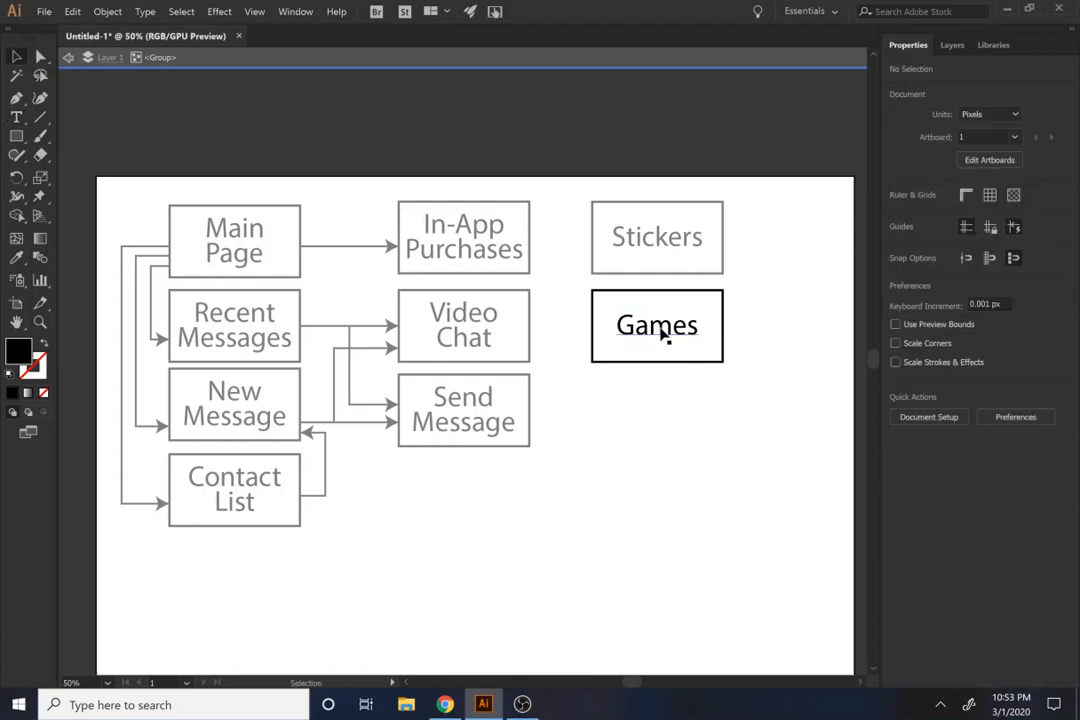
{"action": "left_click", "coordinate": [565, 61]}
Step: Duplicate the Games box directly below and relabel the copy "Custom Profile" on two lines
{"action": "left_click_drag", "start_coordinate": [664, 334], "coordinate": [662, 419]}
{"action": "double_click", "coordinate": [660, 418]}
{"action": "double_click", "coordinate": [660, 418]}
{"action": "double_click", "coordinate": [657, 414]}
{"action": "type", "text": "cUST"}
{"action": "key", "text": "BackSpace"}
{"action": "key", "text": "BackSpace"}
{"action": "key", "text": "BackSpace"}
{"action": "key", "text": "BackSpace"}
{"action": "type", "text": "CustomProfiles"}
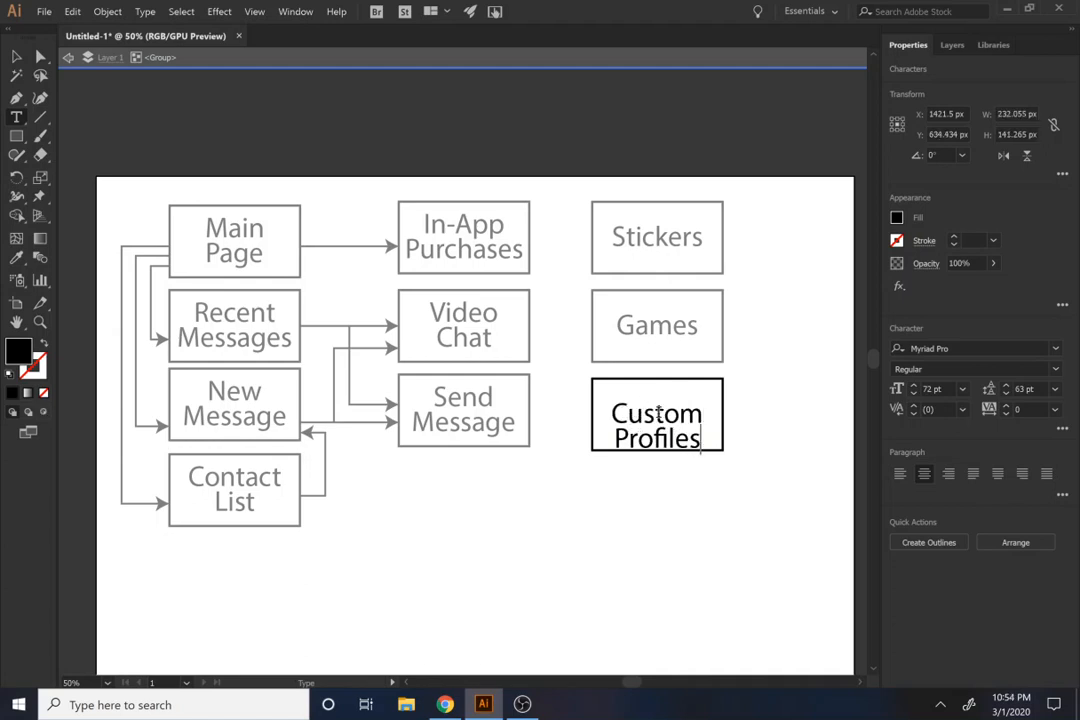
{"action": "key", "text": "BackSpace"}
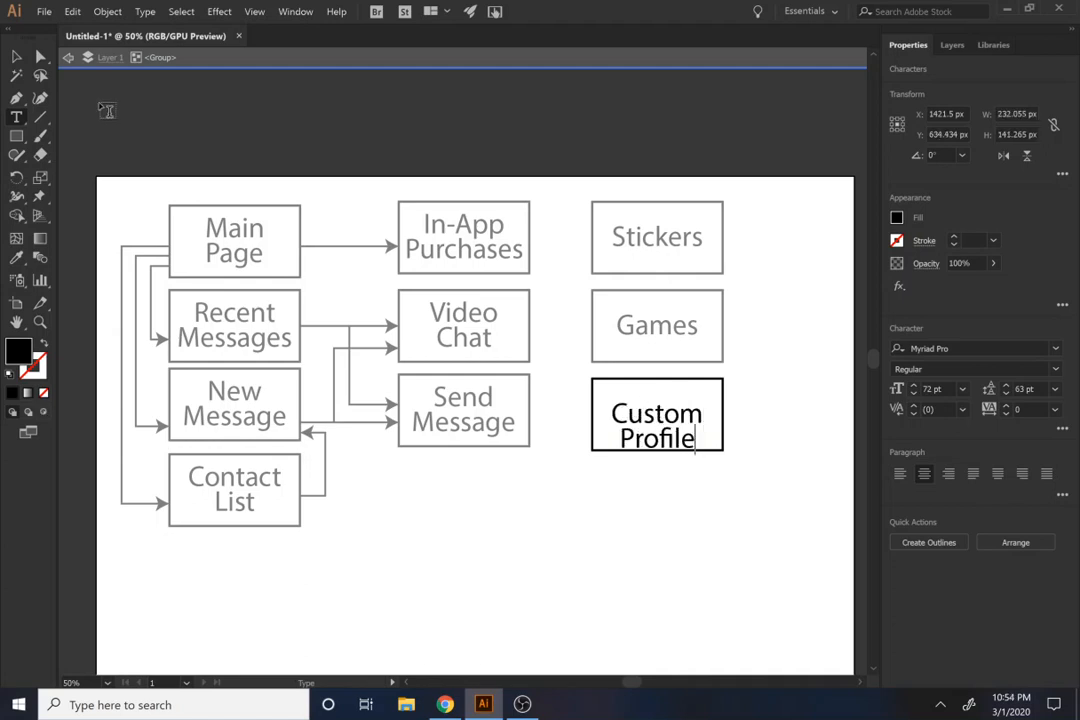
Step: Align the Custom Profile label and its frame to each other by their vertical centres
{"action": "left_click", "coordinate": [18, 58]}
{"action": "left_click_drag", "start_coordinate": [788, 472], "coordinate": [602, 380]}
{"action": "left_click", "coordinate": [1022, 350]}
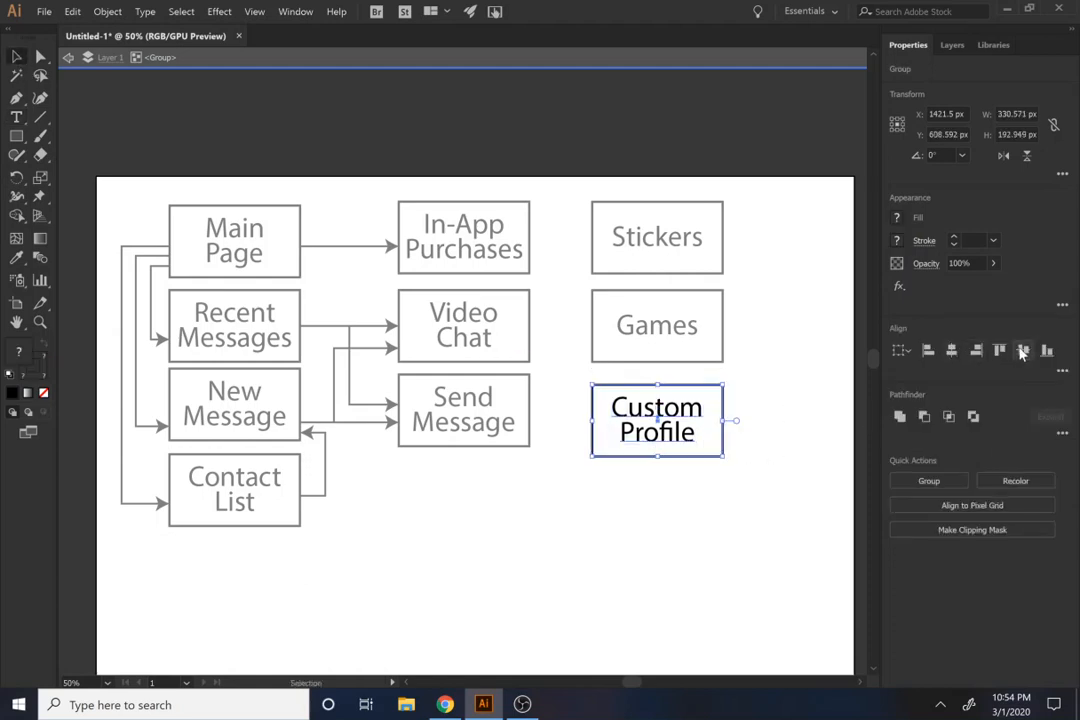
Step: Leave isolation mode and distribute the Stickers, Games and Custom Profile boxes evenly in their column
{"action": "left_click", "coordinate": [730, 476]}
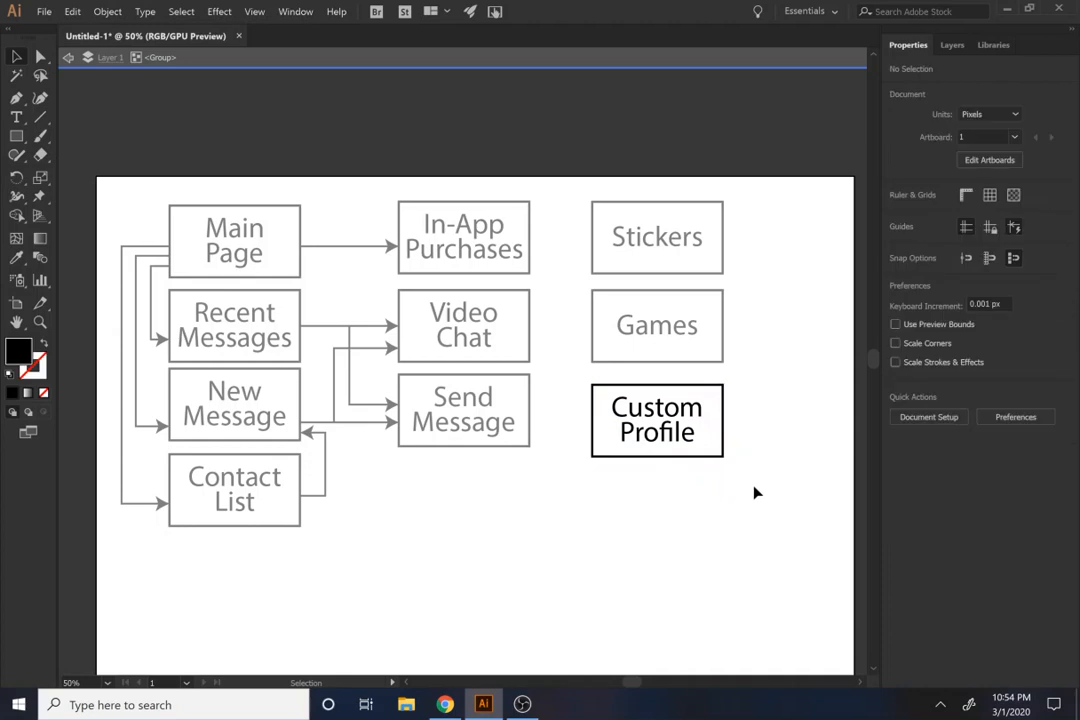
{"action": "left_click", "coordinate": [587, 62]}
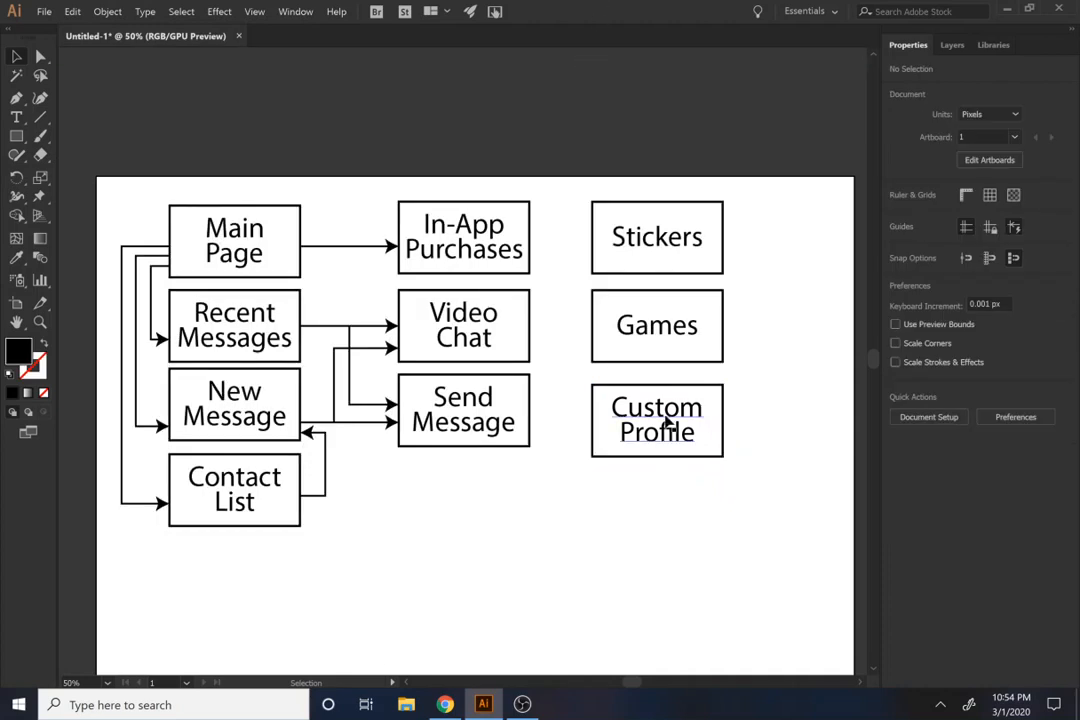
{"action": "left_click_drag", "start_coordinate": [605, 154], "coordinate": [750, 400]}
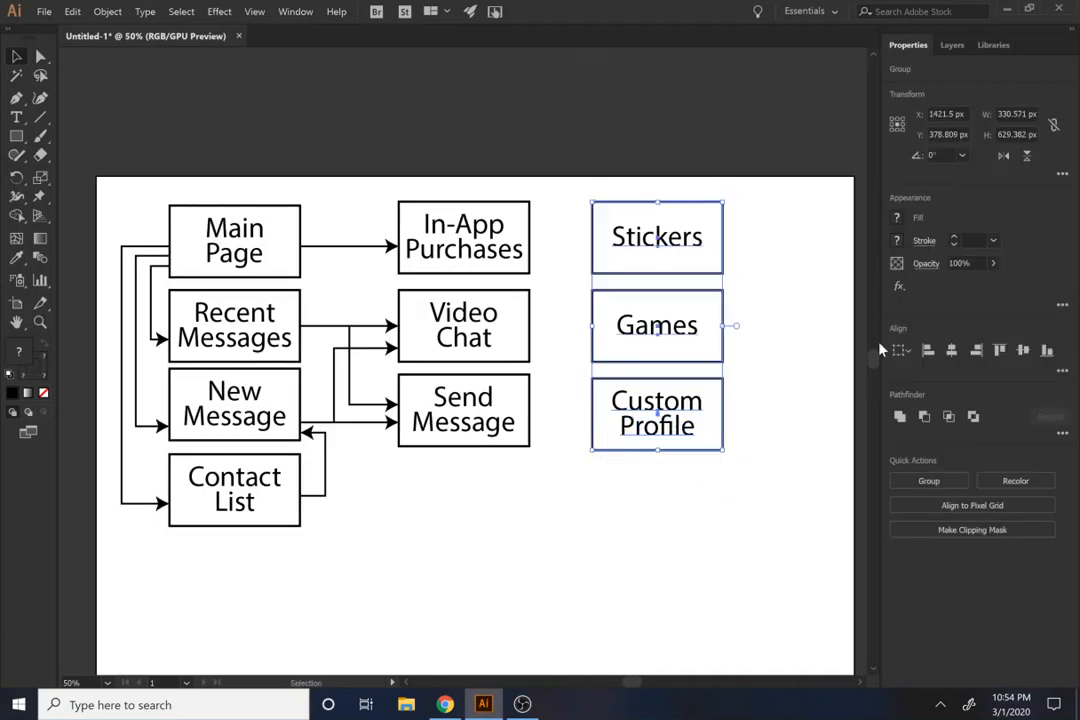
{"action": "left_click", "coordinate": [805, 409]}
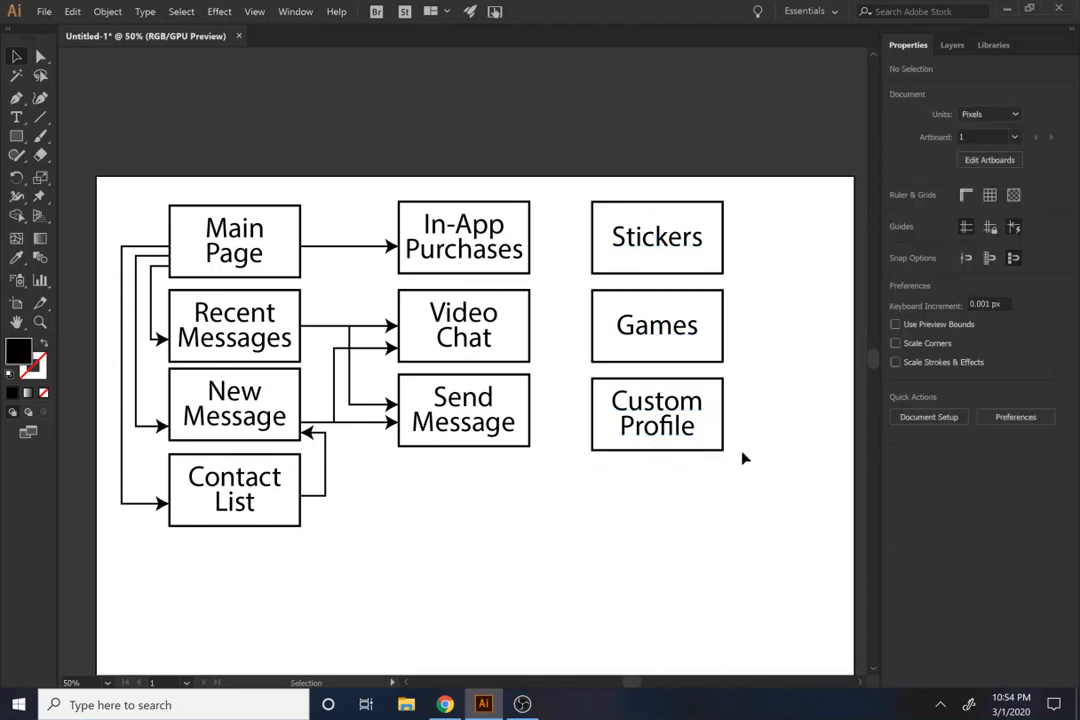
Step: Align the Custom Profile box with the Send Message box by their vertical centres
{"action": "left_click_drag", "start_coordinate": [730, 492], "coordinate": [477, 414]}
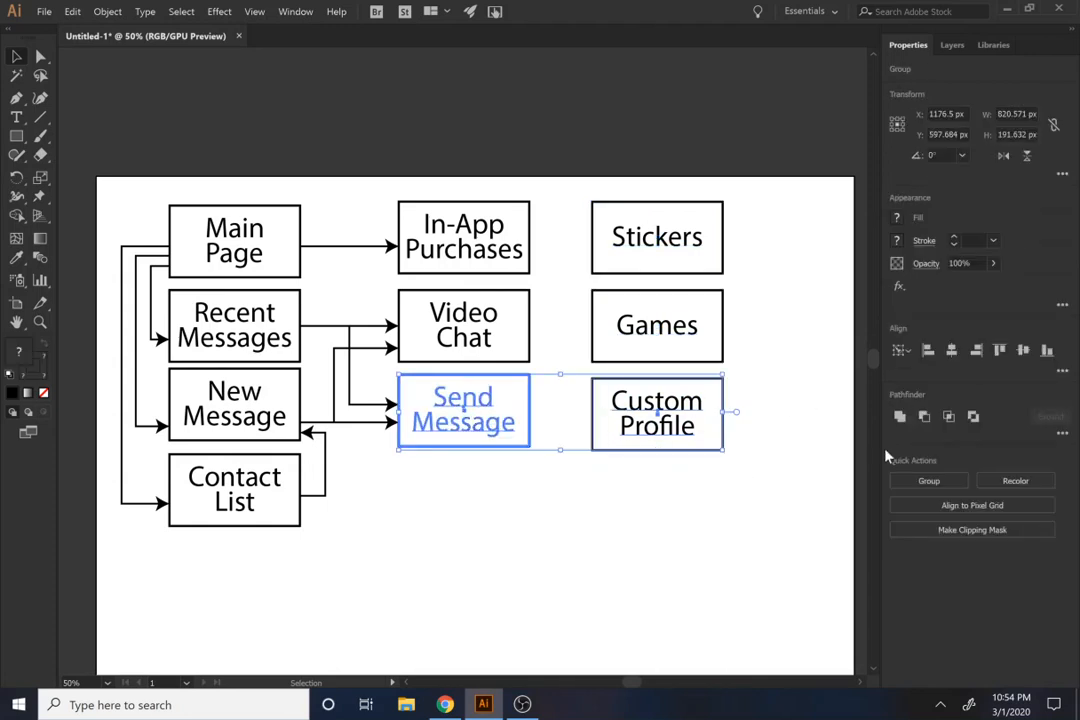
{"action": "left_click", "coordinate": [1025, 352]}
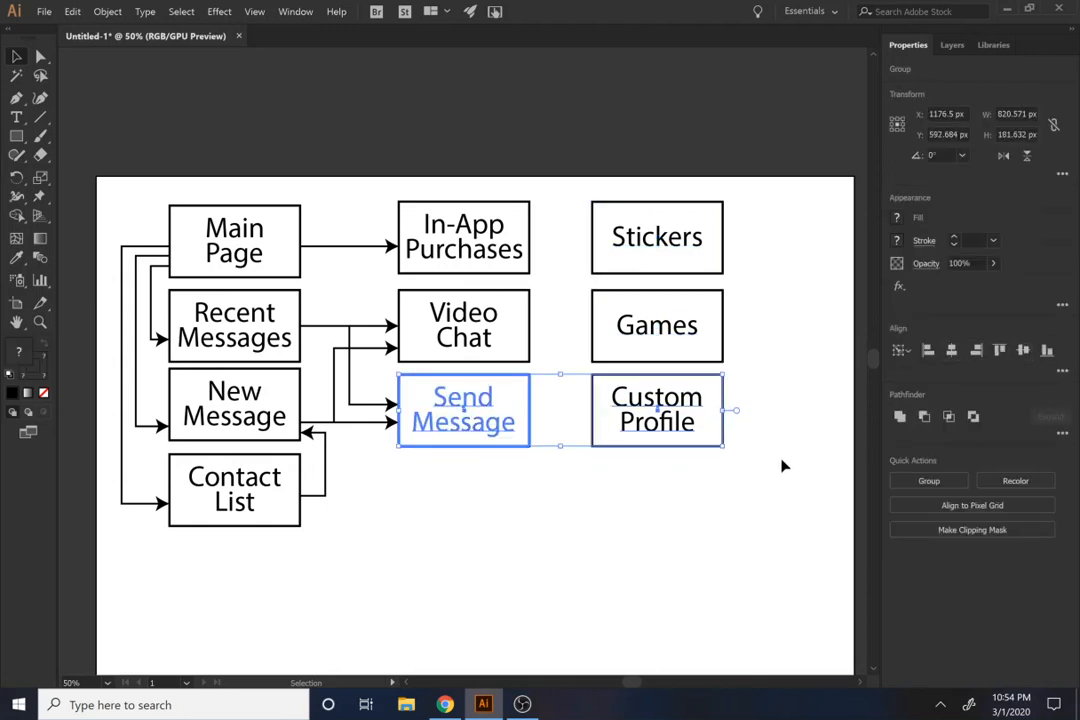
{"action": "left_click", "coordinate": [779, 484]}
Step: Link In-App Purchases to Stickers, Games and Custom Profile with arrowed connectors copied from the existing ones, branching off a shared line
{"action": "left_click", "coordinate": [662, 336]}
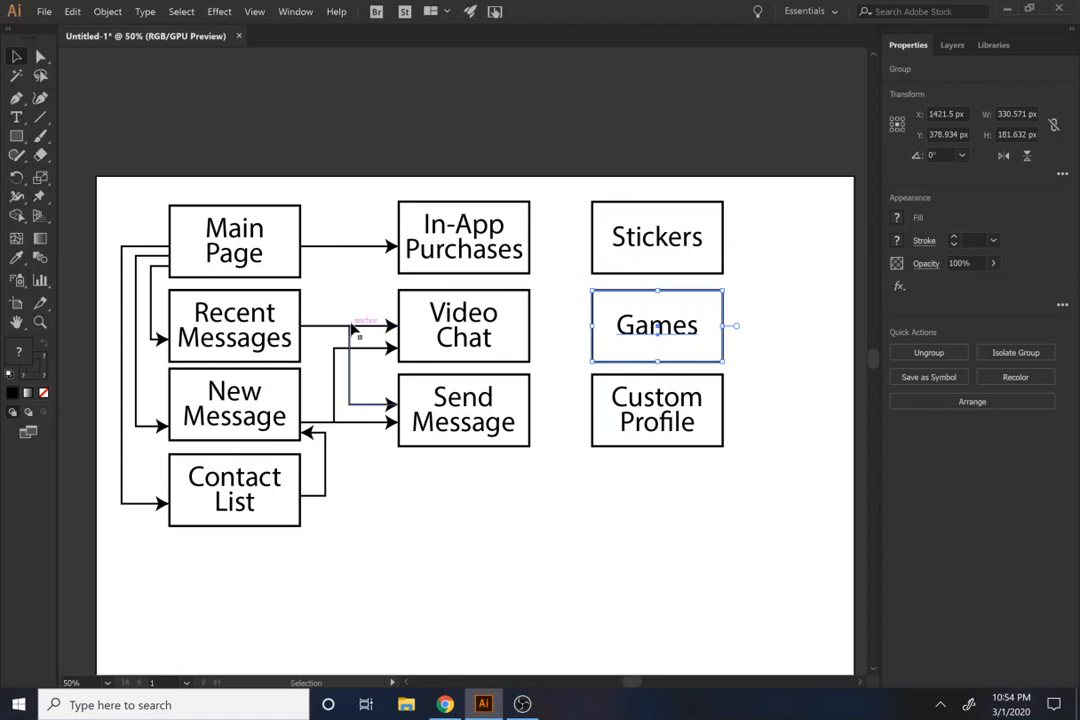
{"action": "left_click_drag", "start_coordinate": [362, 336], "coordinate": [593, 272]}
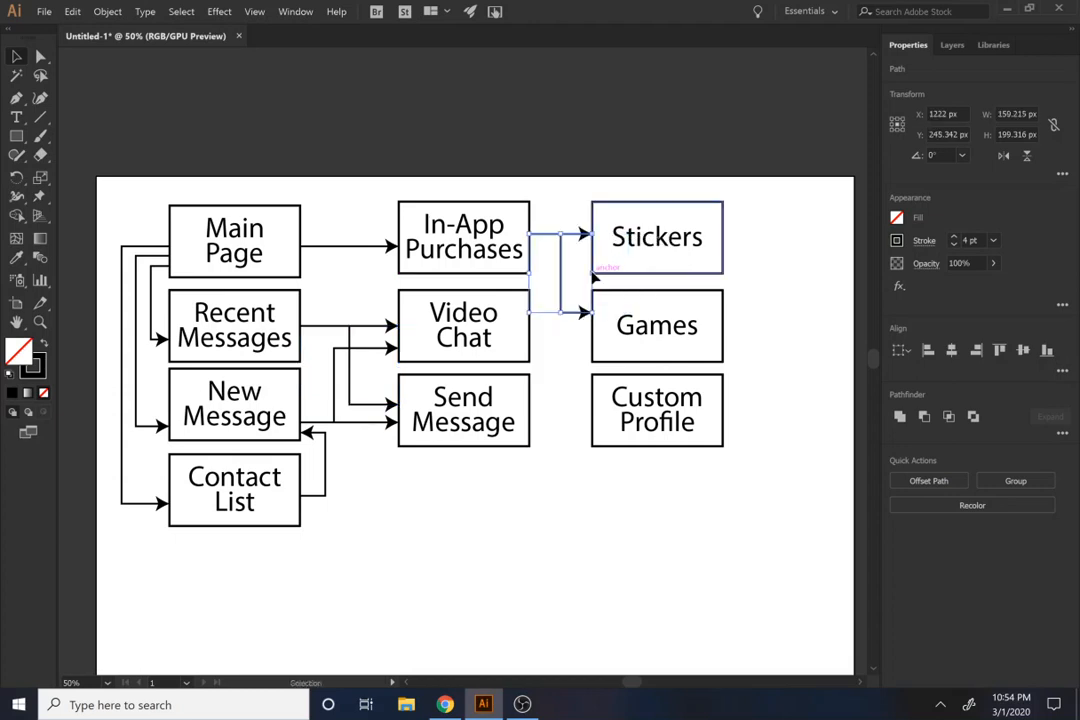
{"action": "left_click", "coordinate": [581, 271]}
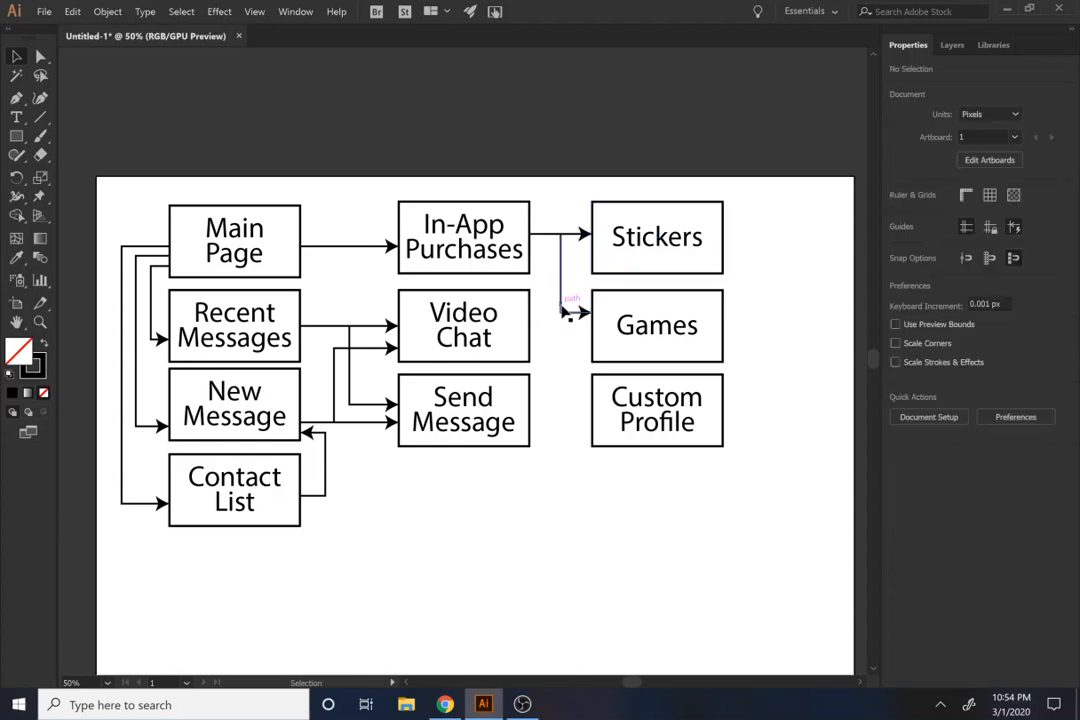
{"action": "left_click_drag", "start_coordinate": [566, 313], "coordinate": [564, 416]}
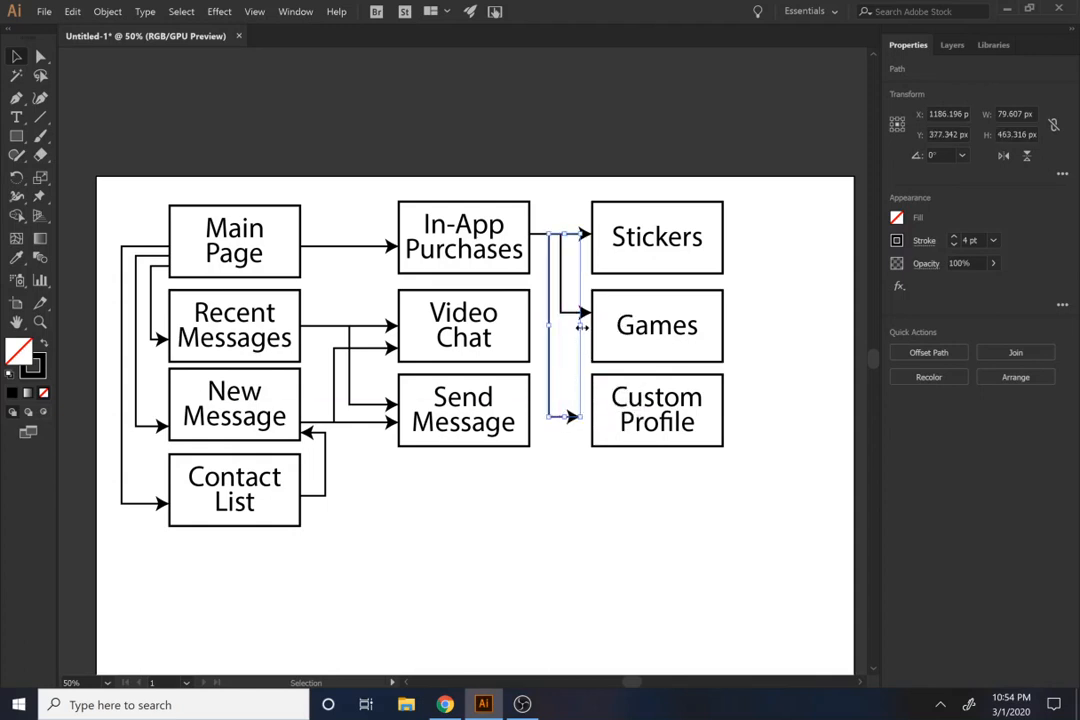
{"action": "left_click", "coordinate": [603, 508]}
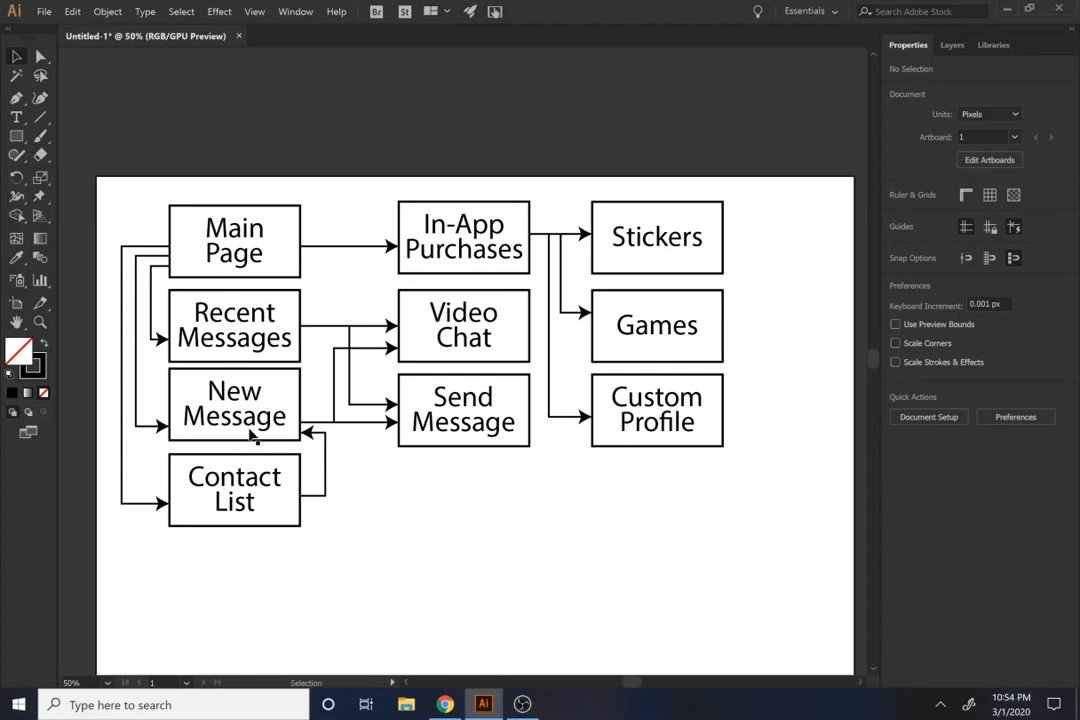
Step: Narrow the Main Page to Contact List connector to 103 px wide and bring the New Message connector's vertical run closer to the boxes
{"action": "left_click", "coordinate": [121, 375]}
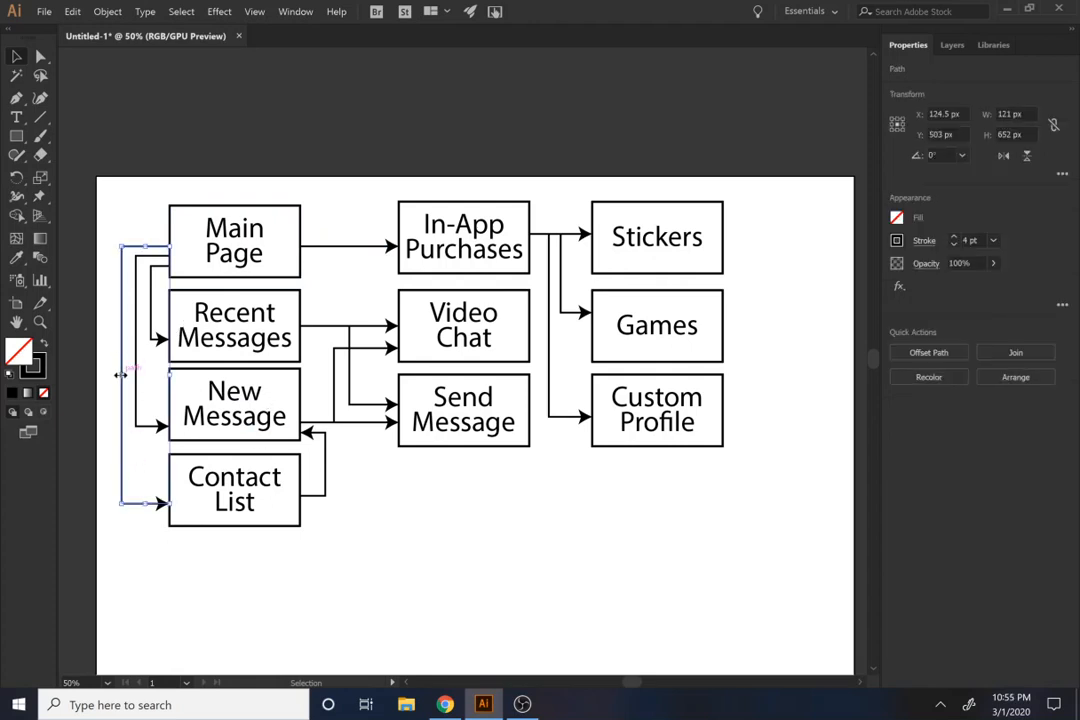
{"action": "left_click_drag", "start_coordinate": [121, 375], "coordinate": [128, 377]}
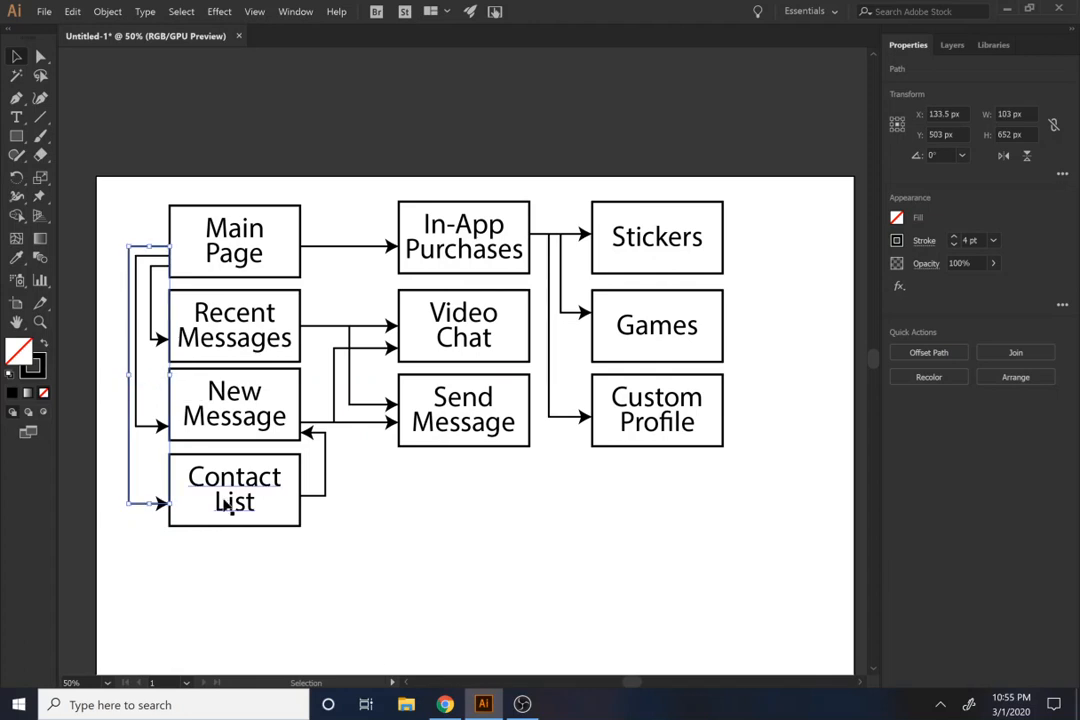
{"action": "left_click", "coordinate": [143, 388]}
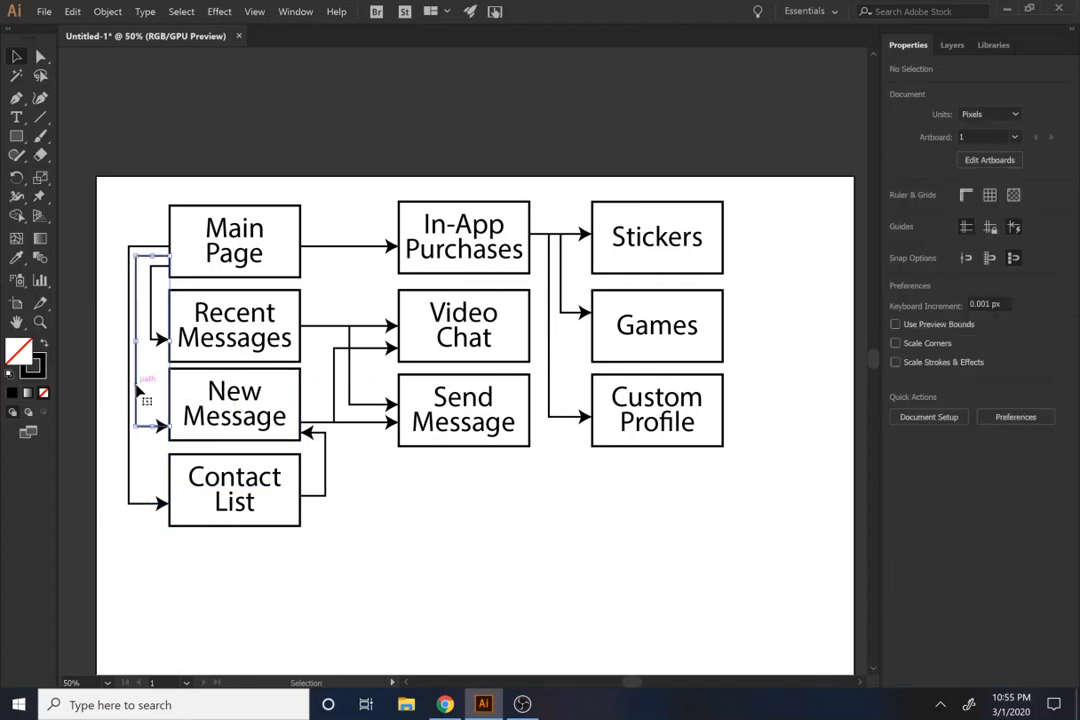
{"action": "left_click", "coordinate": [136, 345]}
{"action": "left_click_drag", "start_coordinate": [141, 347], "coordinate": [145, 353]}
Step: Duplicate the Contact List box directly below and link Main Page to it with a copied connector, stretched to 125 by 884 px
{"action": "left_click_drag", "start_coordinate": [224, 485], "coordinate": [229, 571]}
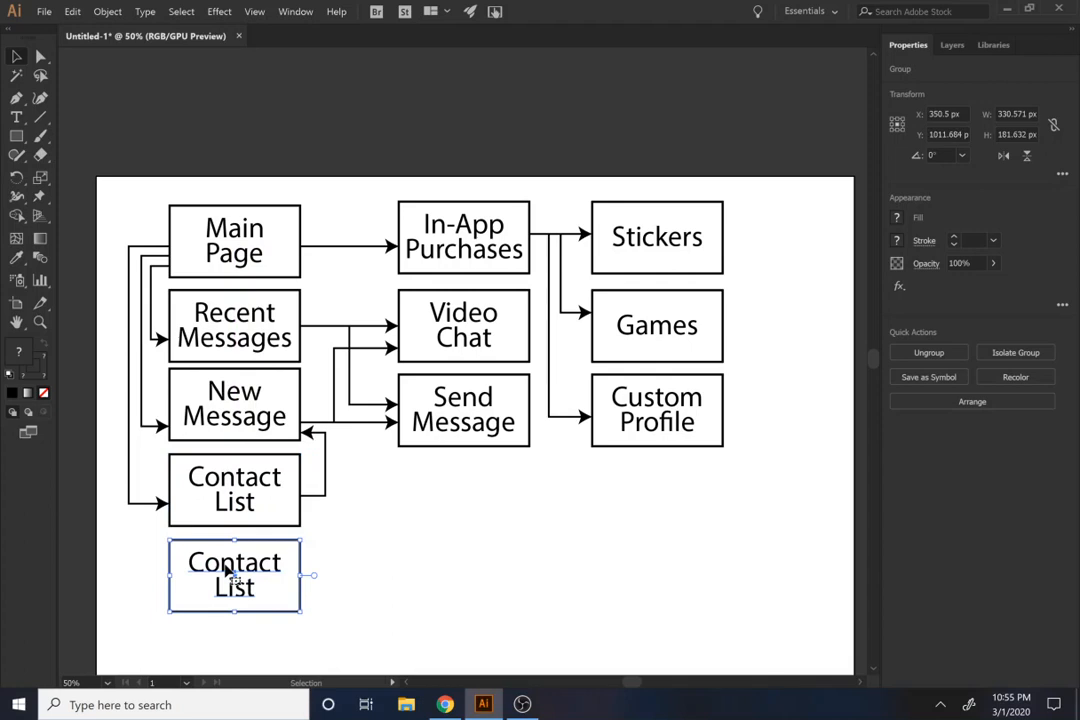
{"action": "left_click_drag", "start_coordinate": [130, 503], "coordinate": [131, 564]}
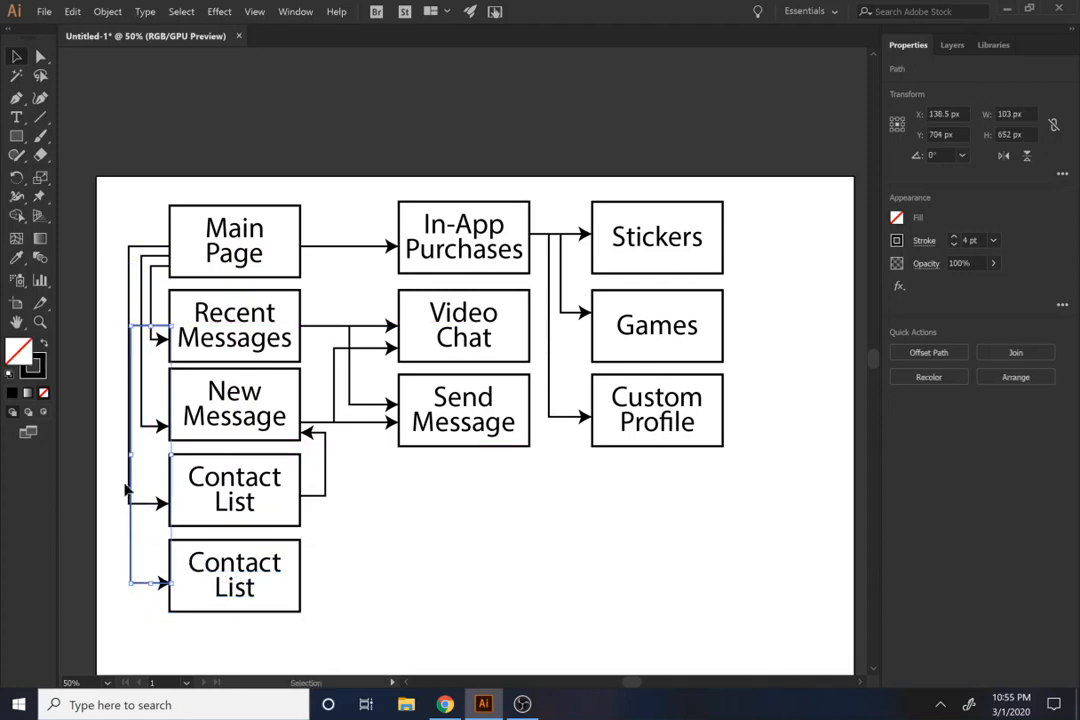
{"action": "key", "text": "Left"}
{"action": "key", "text": "Left"}
{"action": "key", "text": "Left"}
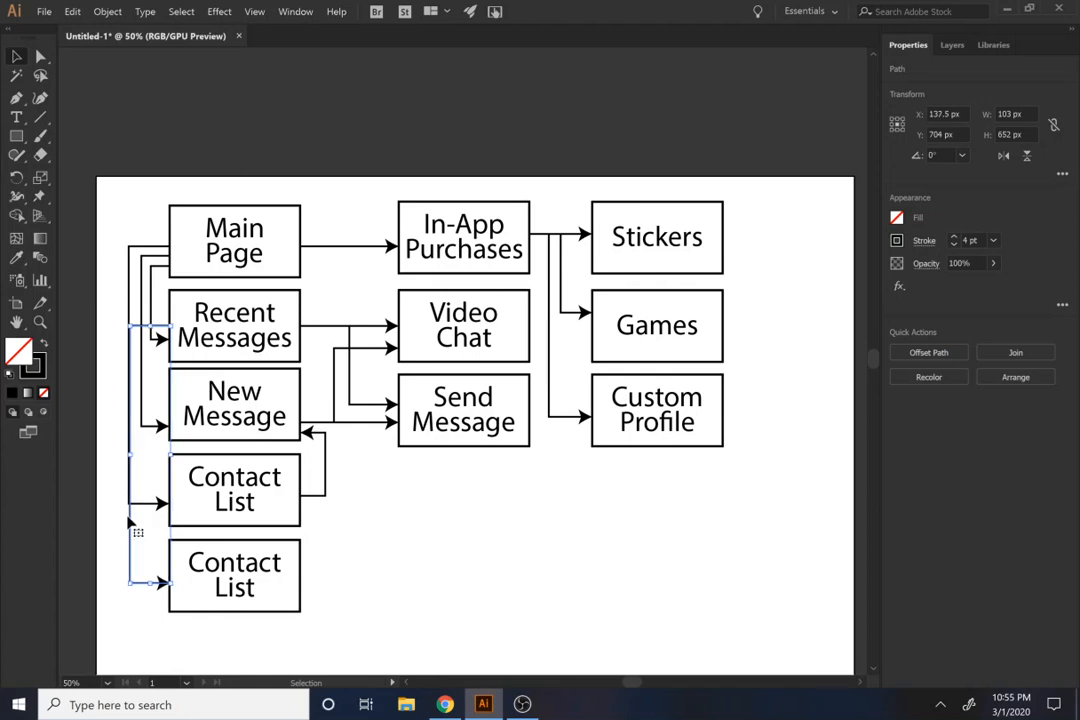
{"action": "left_click_drag", "start_coordinate": [131, 458], "coordinate": [120, 455]}
{"action": "left_click_drag", "start_coordinate": [147, 323], "coordinate": [155, 233]}
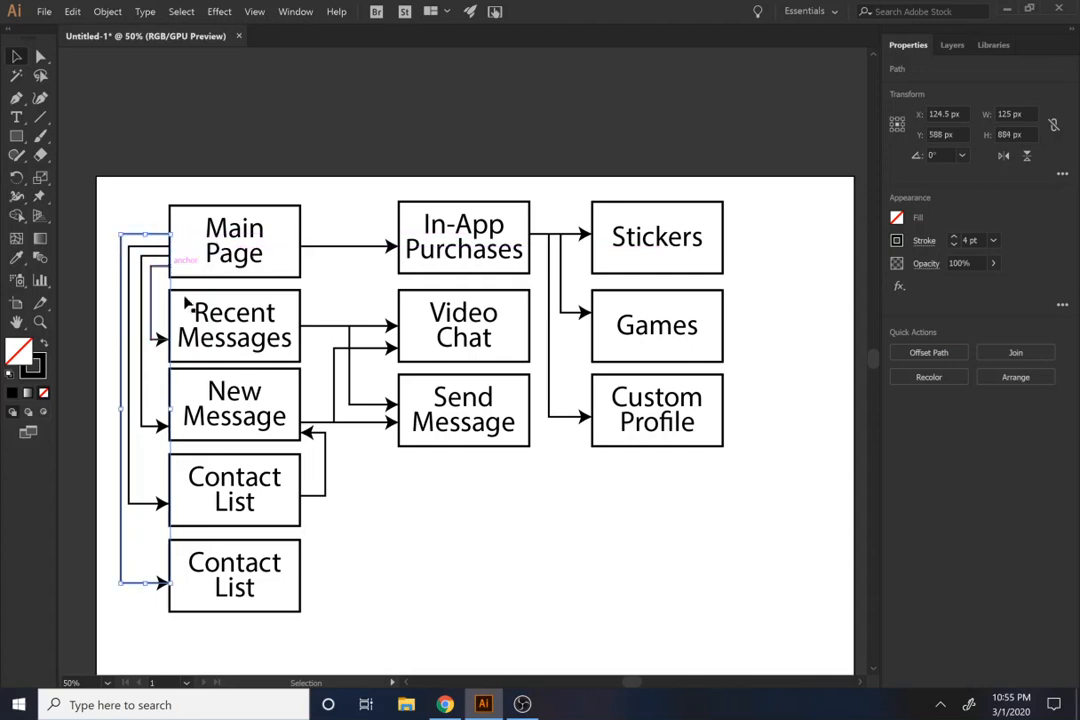
{"action": "left_click", "coordinate": [386, 591]}
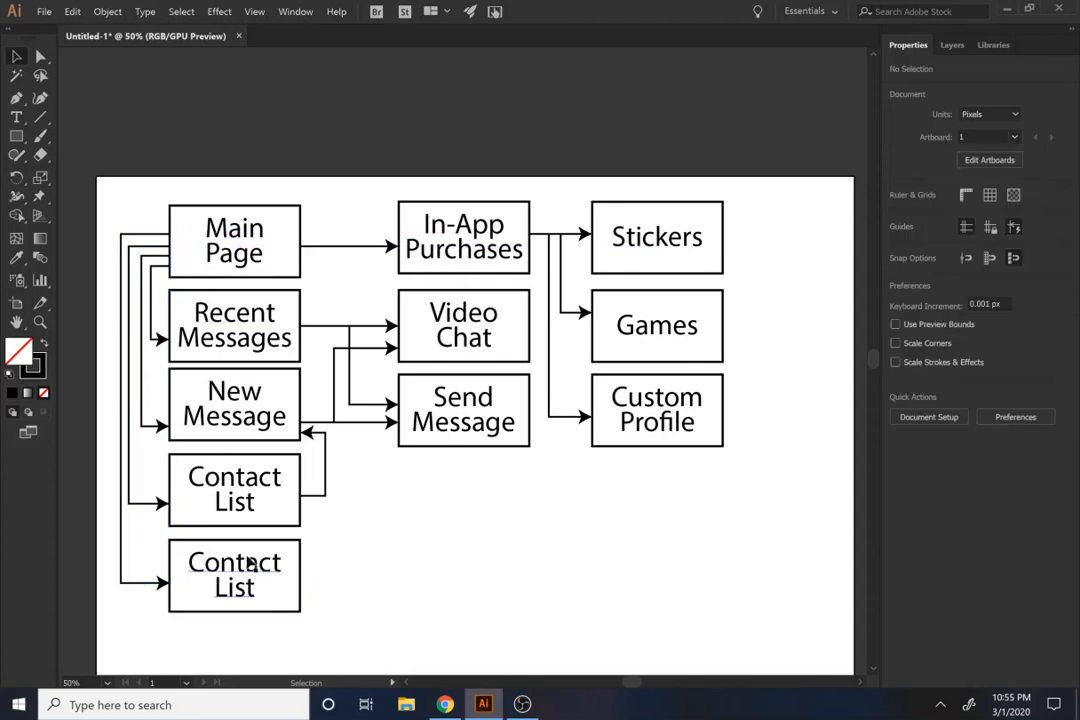
Step: Duplicate the lowest Contact List box to its right and relabel the original "Menu"
{"action": "left_click_drag", "start_coordinate": [247, 568], "coordinate": [438, 564]}
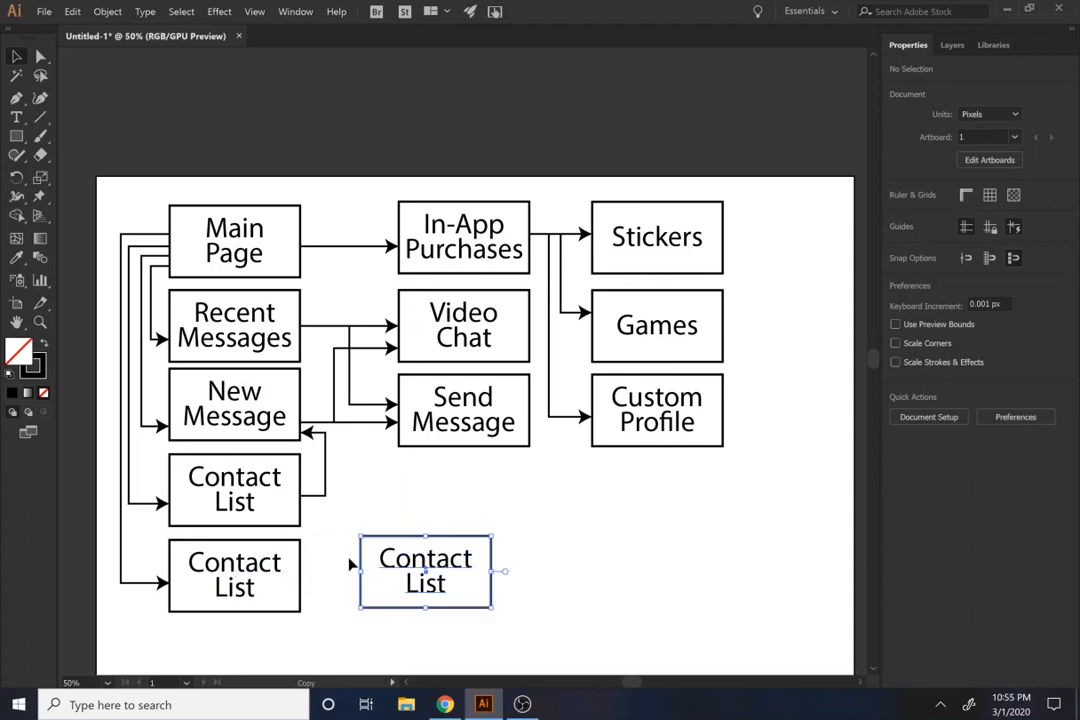
{"action": "double_click", "coordinate": [253, 587]}
{"action": "double_click", "coordinate": [253, 590]}
{"action": "key", "text": "ctrl+a"}
{"action": "type", "text": "Menu"}
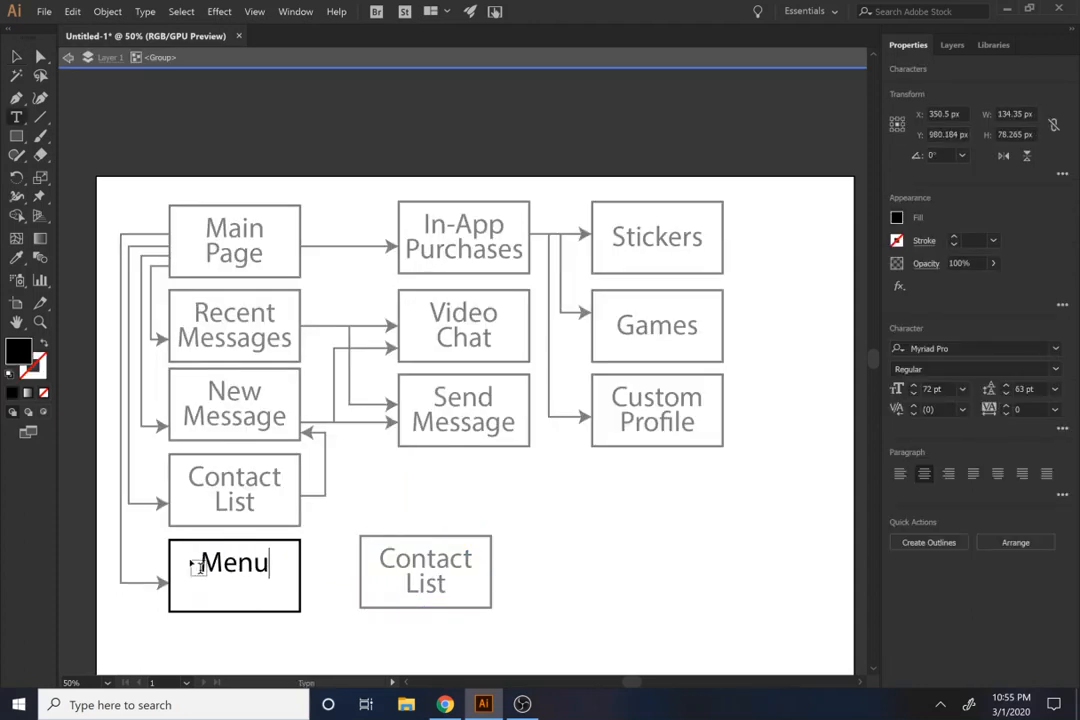
{"action": "type", "text": "v"}
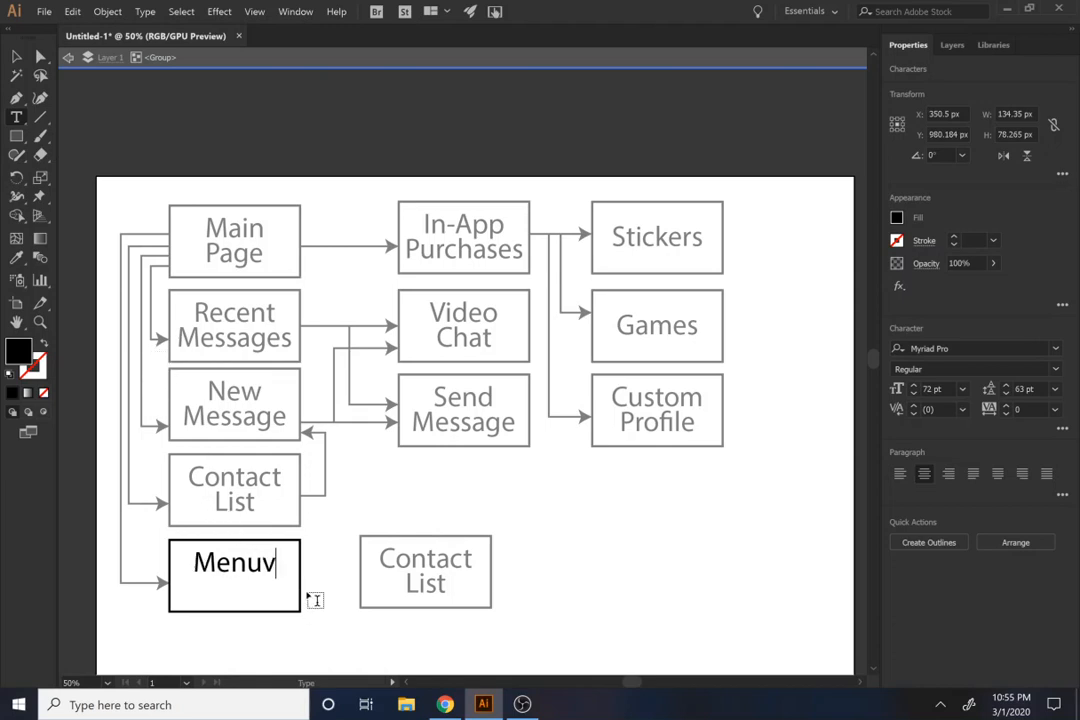
{"action": "key", "text": "BackSpace"}
{"action": "key", "text": "Escape"}
{"action": "left_click", "coordinate": [348, 660], "text": "ctrl"}
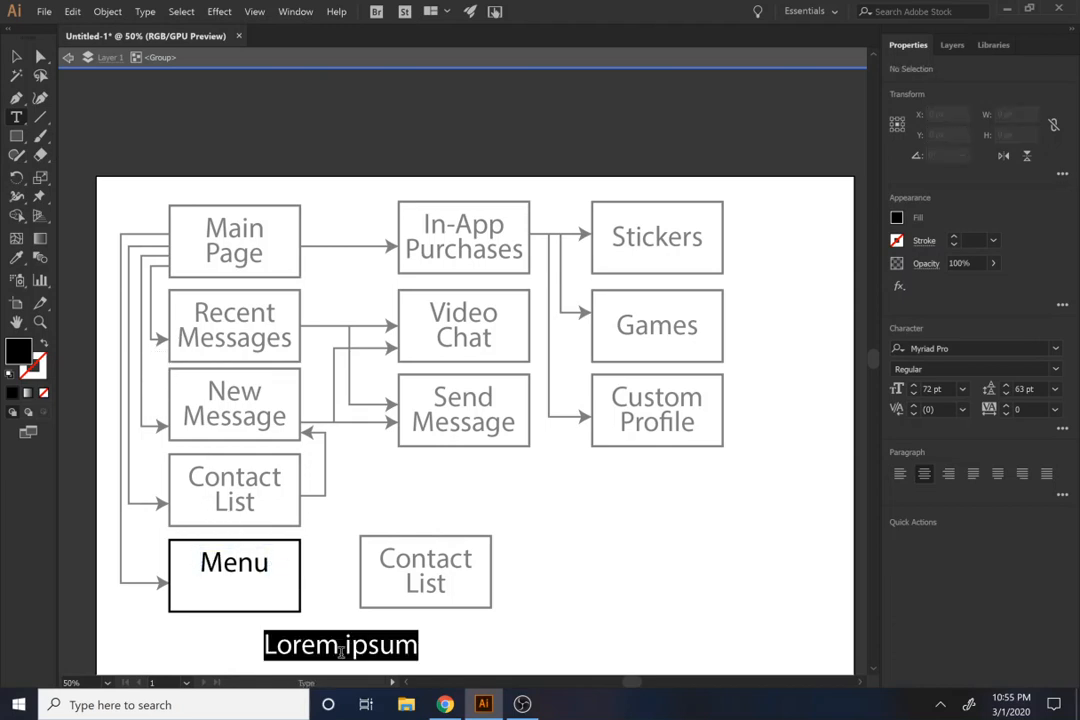
{"action": "key", "text": "v"}
Step: Centre the Menu label vertically within its frame and leave isolation mode
{"action": "left_click", "coordinate": [250, 587]}
{"action": "left_click", "coordinate": [275, 624]}
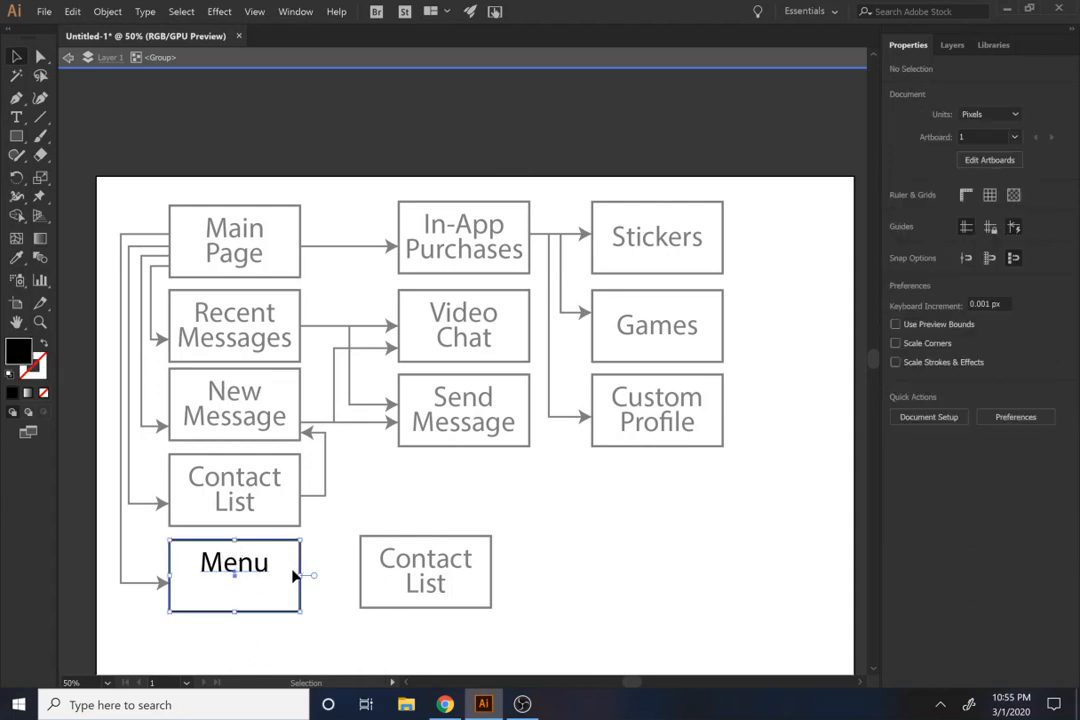
{"action": "left_click", "coordinate": [295, 574]}
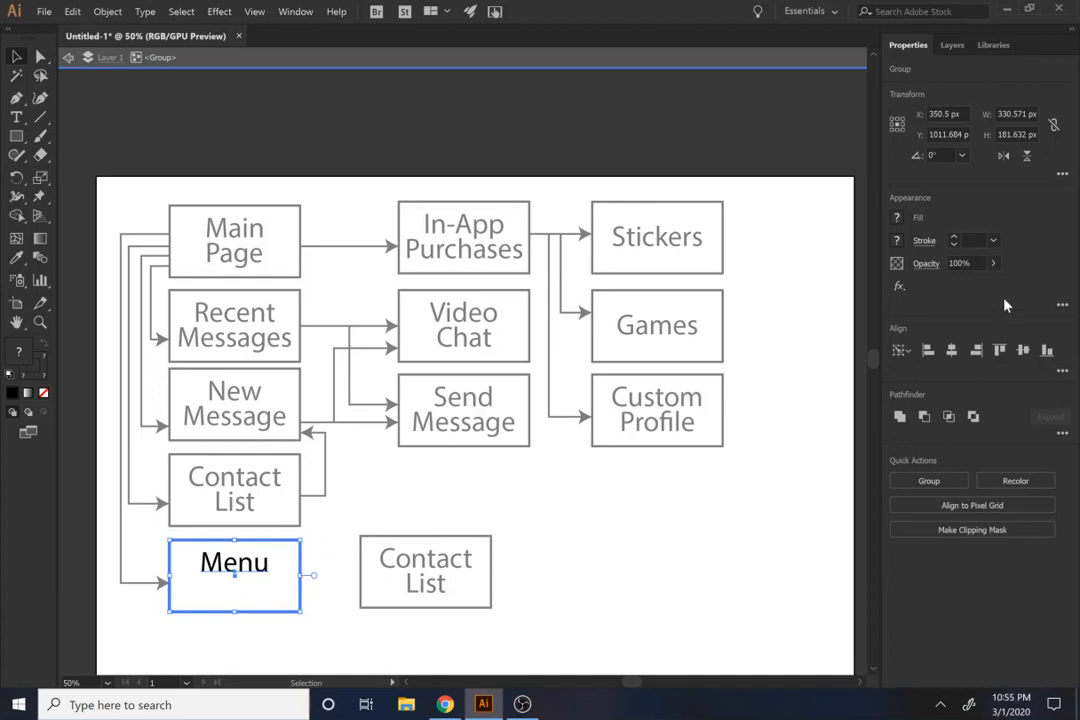
{"action": "left_click", "coordinate": [1025, 353]}
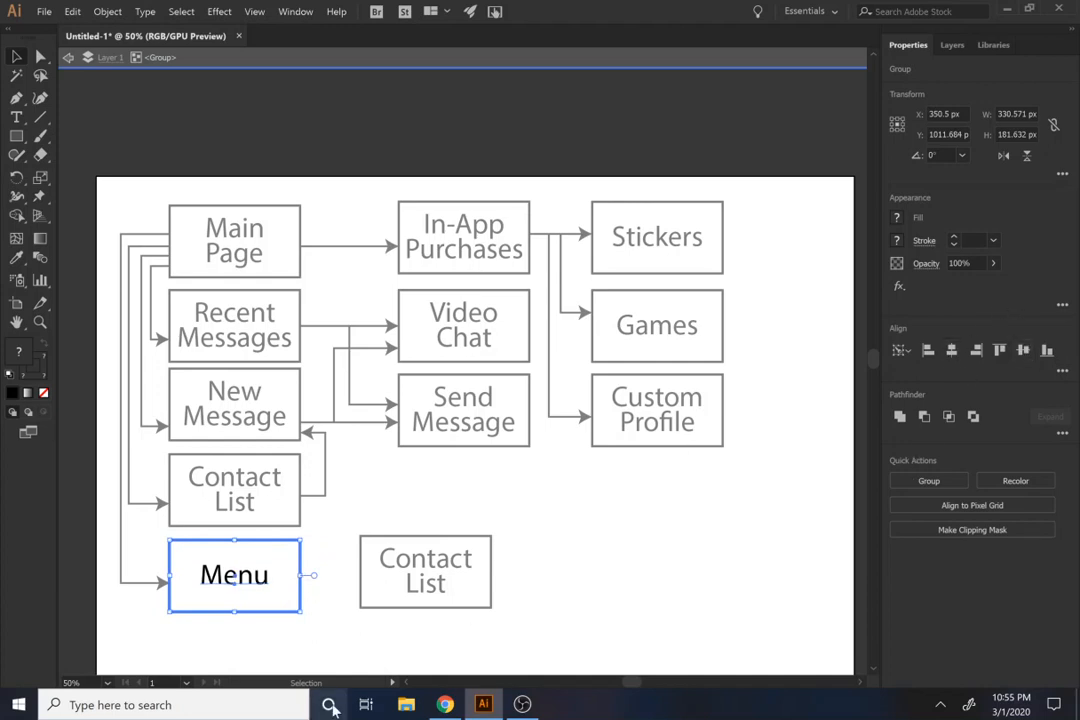
{"action": "left_click", "coordinate": [290, 652]}
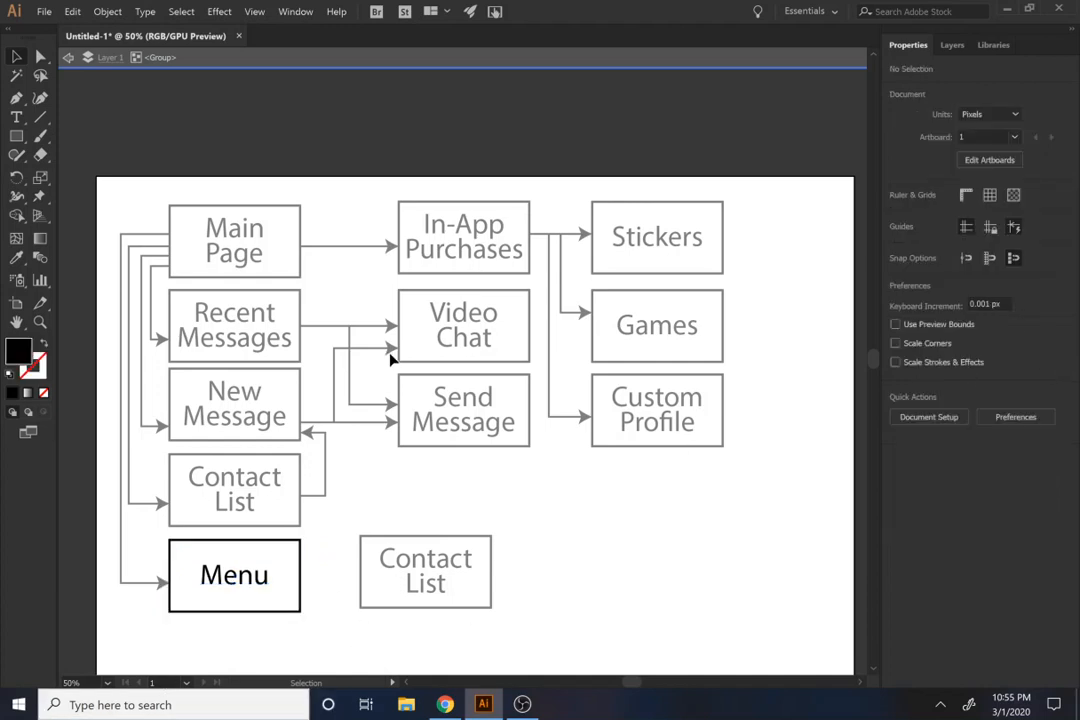
{"action": "left_click", "coordinate": [381, 58]}
Step: Relabel the Contact List copy beside the Menu box "Privacy"
{"action": "left_click", "coordinate": [427, 565]}
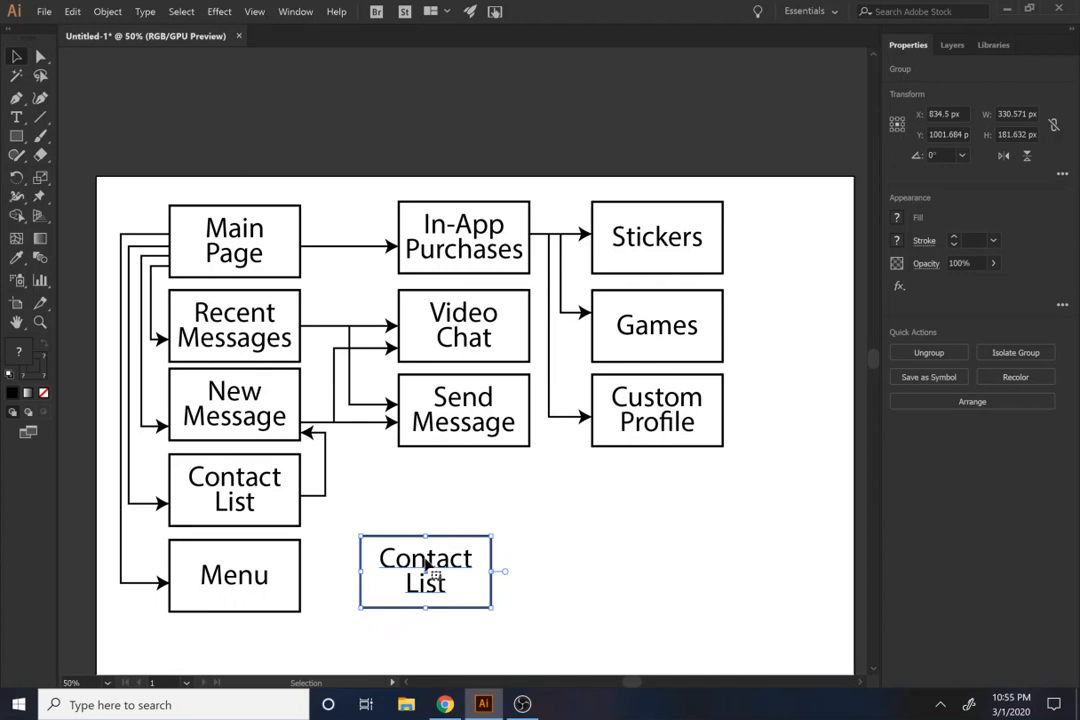
{"action": "double_click", "coordinate": [444, 594]}
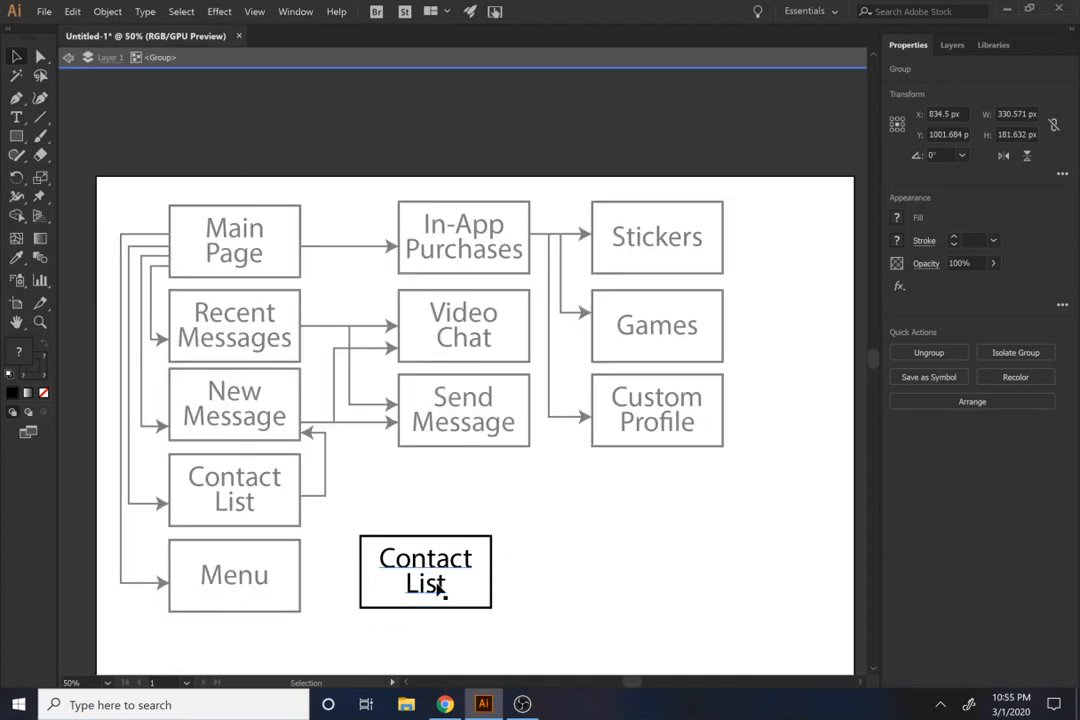
{"action": "left_click", "coordinate": [448, 589]}
{"action": "double_click", "coordinate": [444, 589]}
{"action": "left_click_drag", "start_coordinate": [487, 583], "coordinate": [348, 546]}
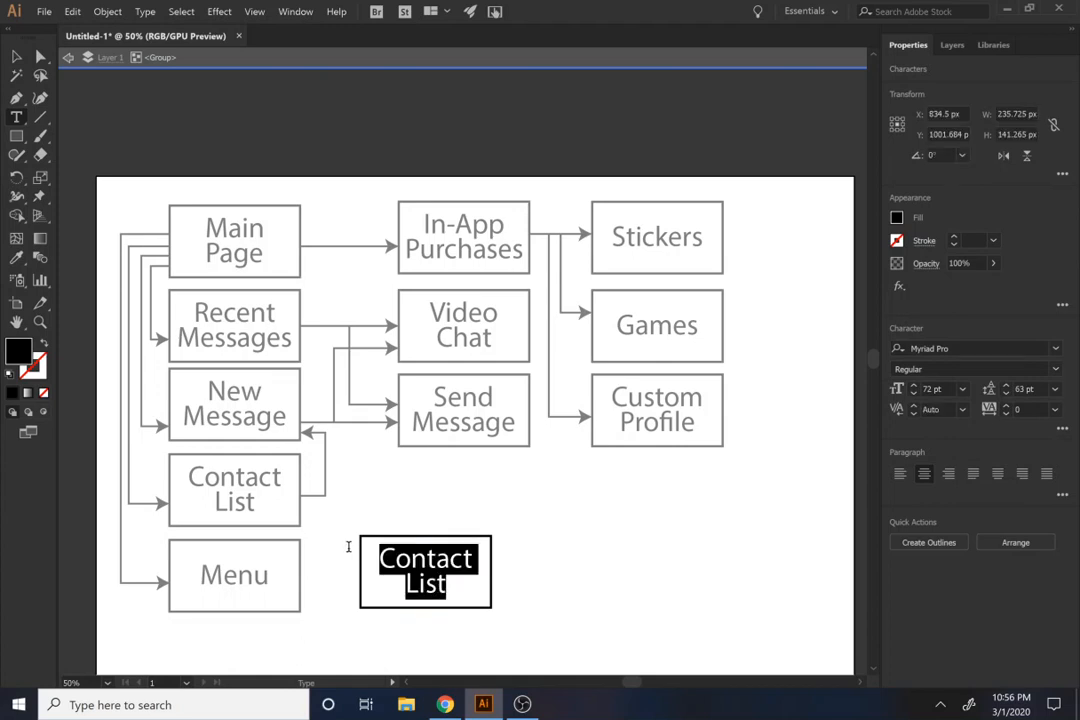
{"action": "type", "text": "Privacy"}
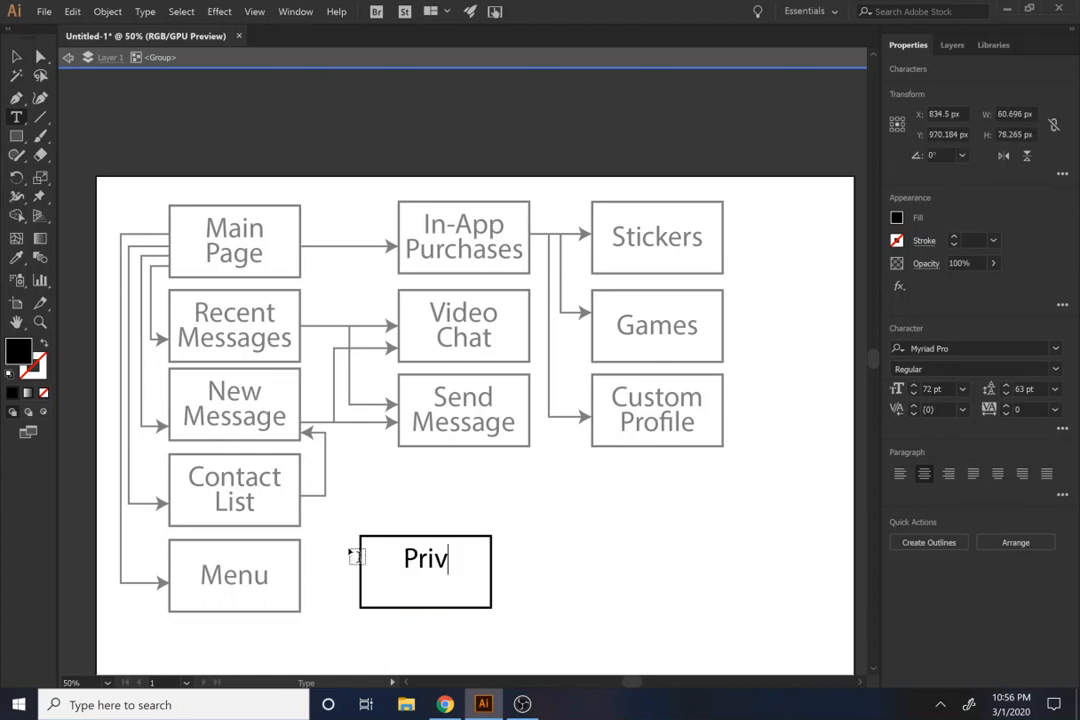
{"action": "left_click", "coordinate": [248, 66]}
Step: Move the Privacy box slightly down and extend its label to "Privacy/" with "Security" on a second line
{"action": "key", "text": "v"}
{"action": "left_click_drag", "start_coordinate": [458, 566], "coordinate": [458, 581]}
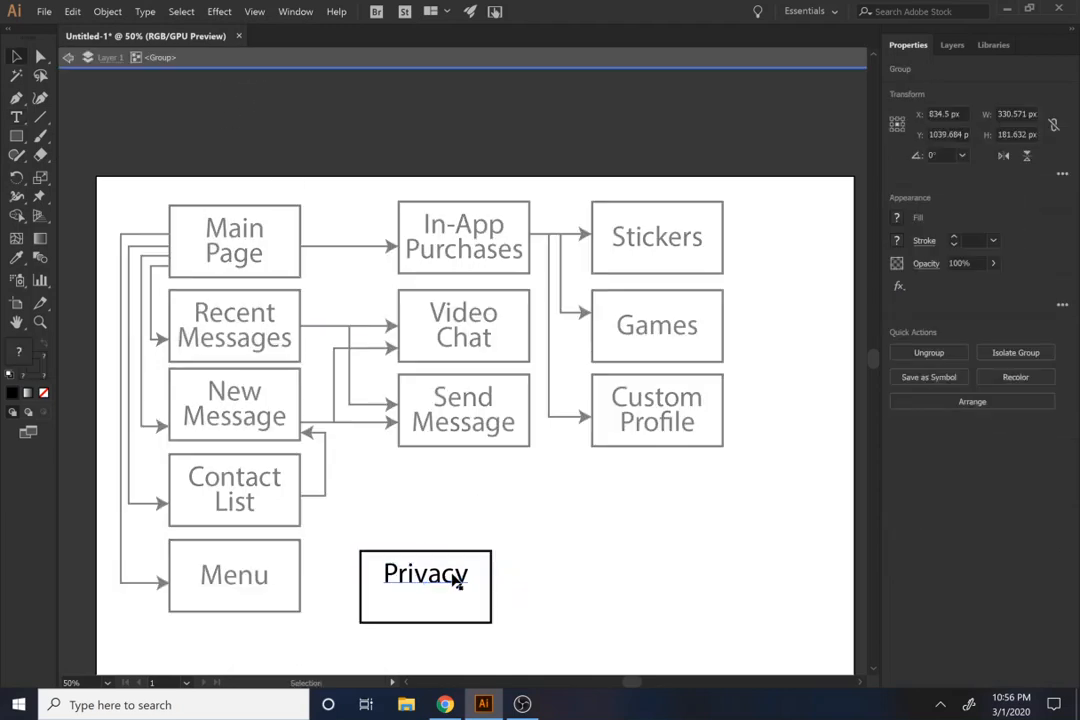
{"action": "double_click", "coordinate": [446, 577]}
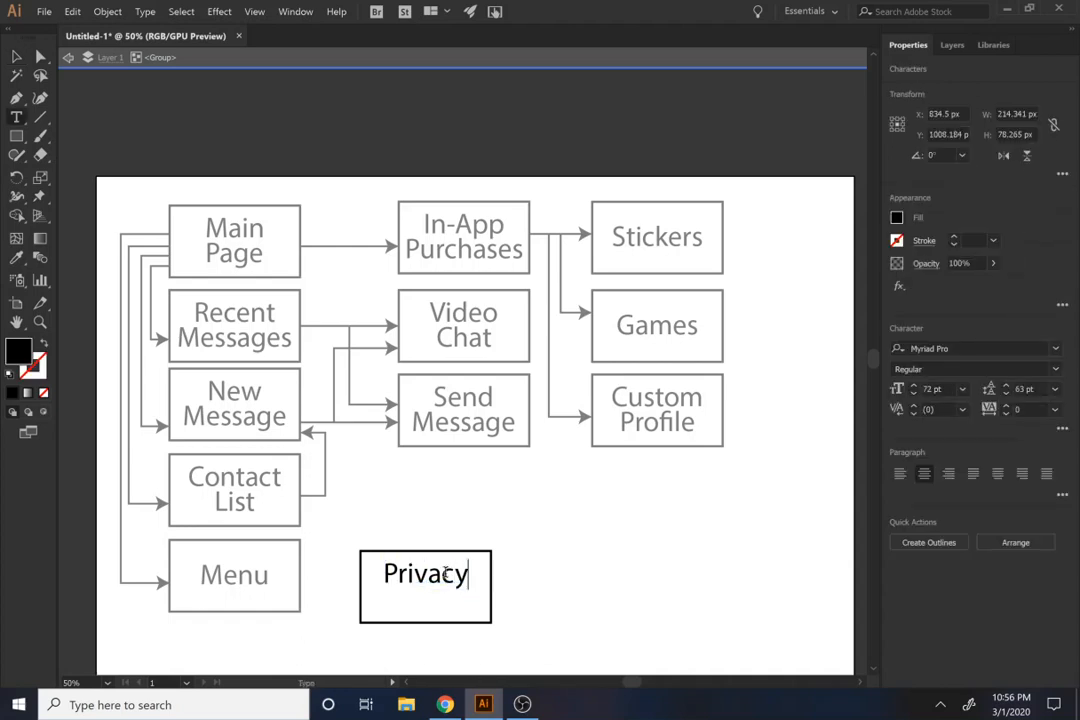
{"action": "type", "text": "/"}
{"action": "key", "text": "Return"}
{"action": "type", "text": "Se"}
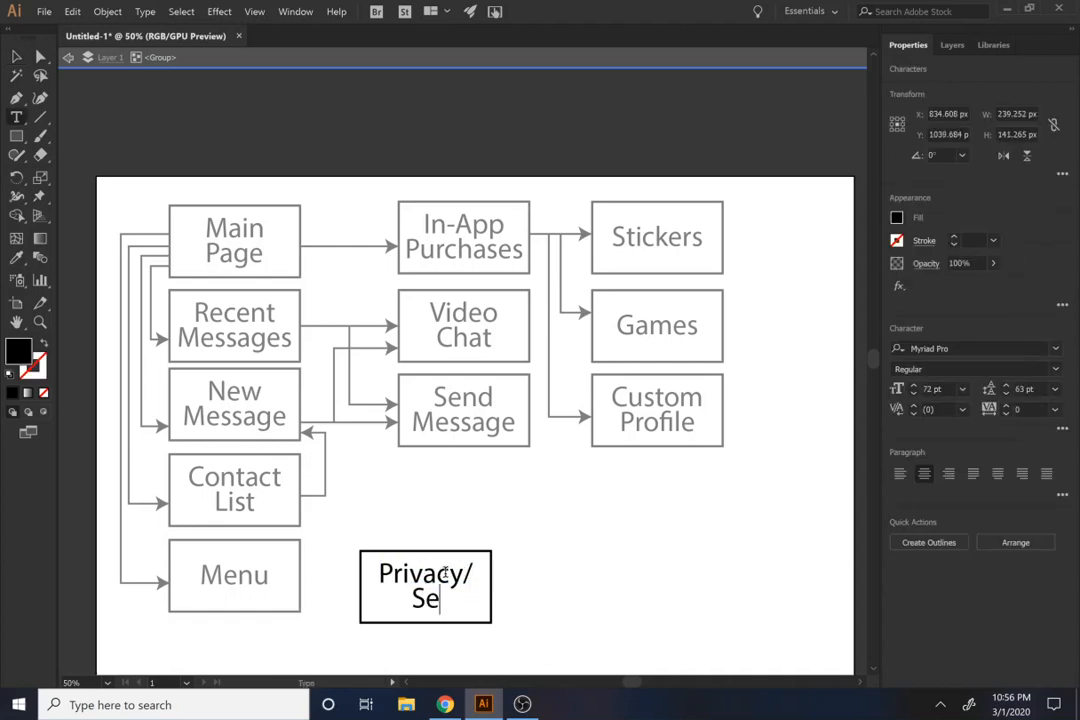
{"action": "type", "text": "curity"}
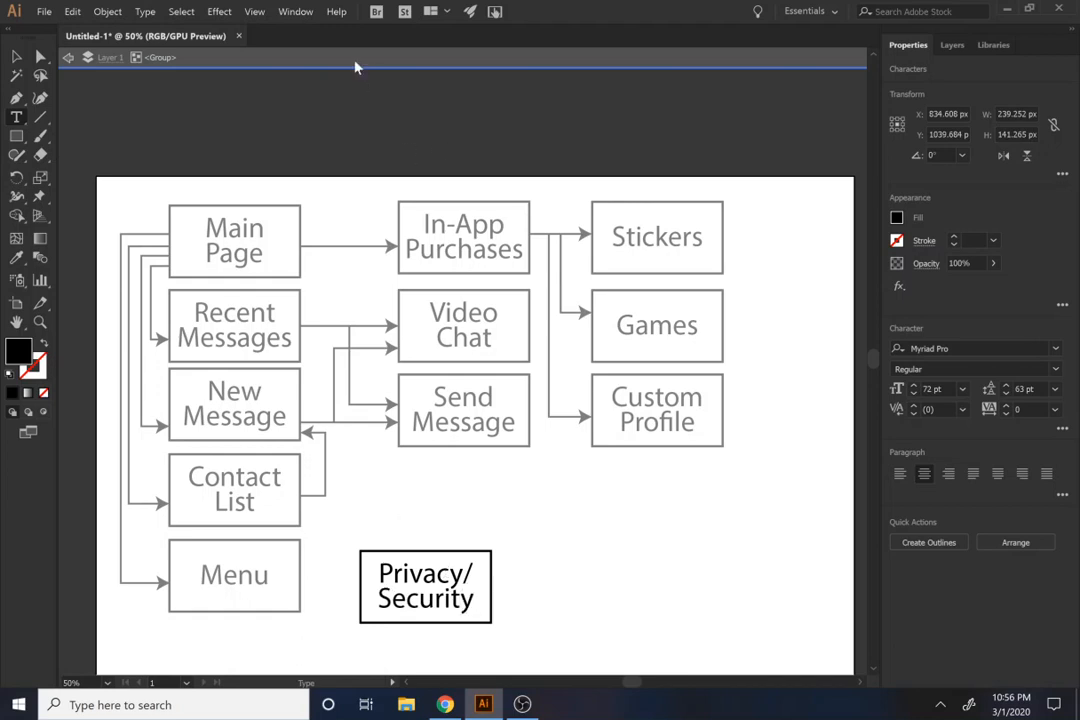
Step: Leave isolation mode, line up the Privacy/Security box with the Menu box, and duplicate it to the right
{"action": "left_click", "coordinate": [305, 58]}
{"action": "left_click", "coordinate": [16, 57]}
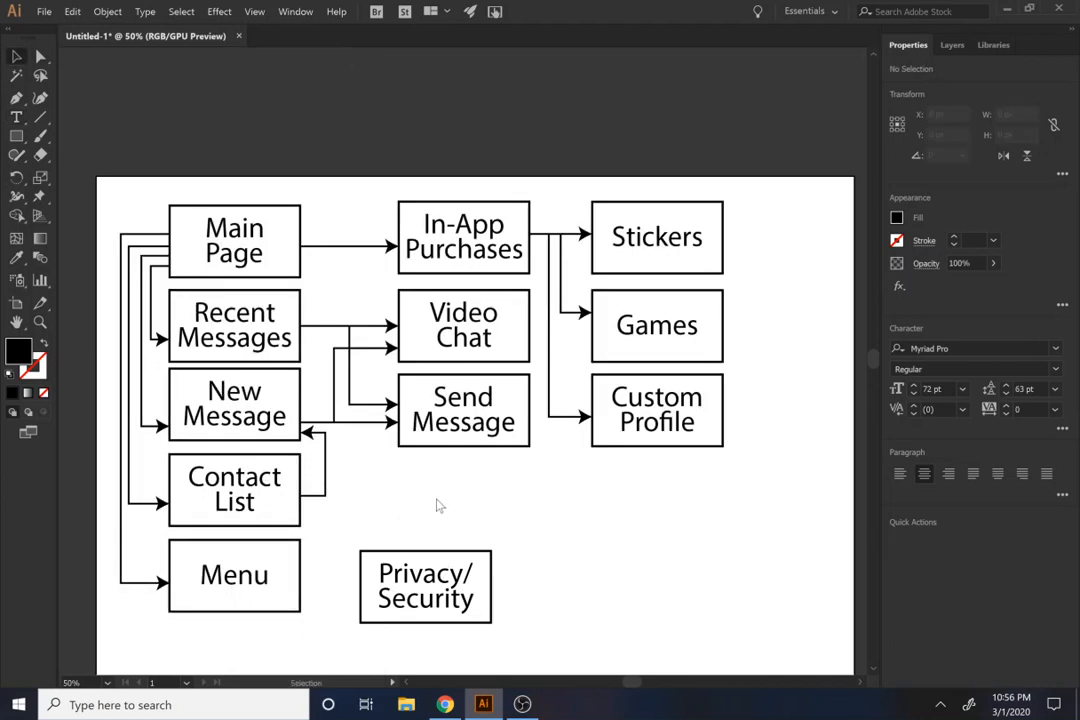
{"action": "left_click_drag", "start_coordinate": [458, 592], "coordinate": [582, 572]}
{"action": "left_click", "coordinate": [576, 582]}
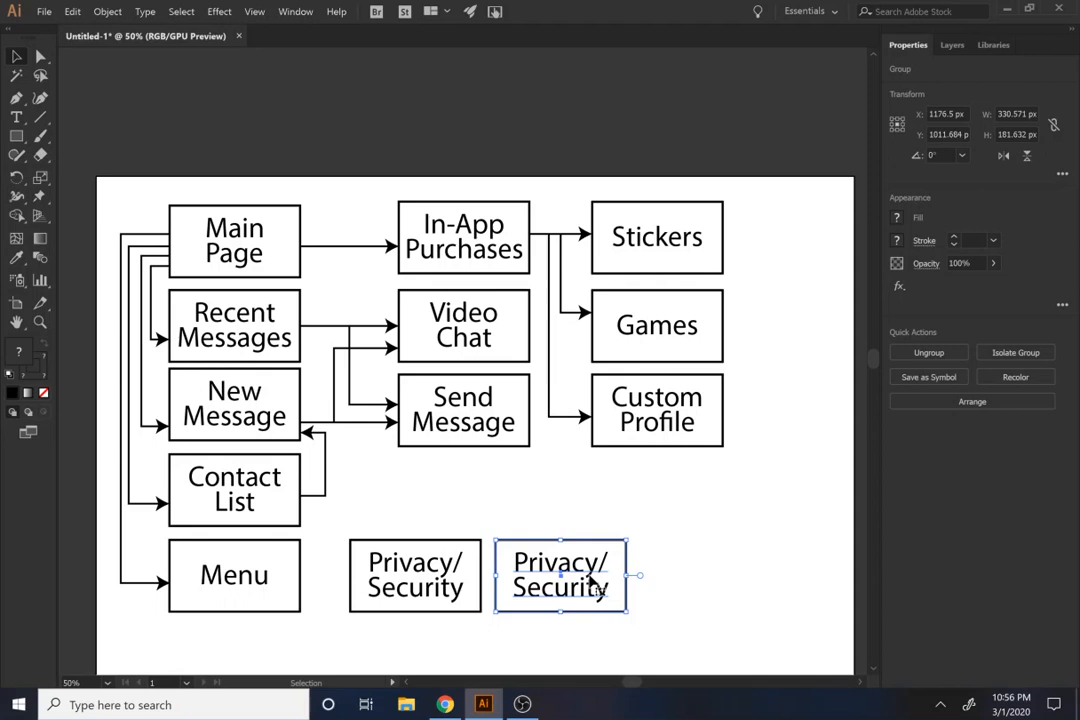
Step: Relabel the rightmost Privacy/Security copy as "Push" with "Notifications" on a second line
{"action": "double_click", "coordinate": [582, 582]}
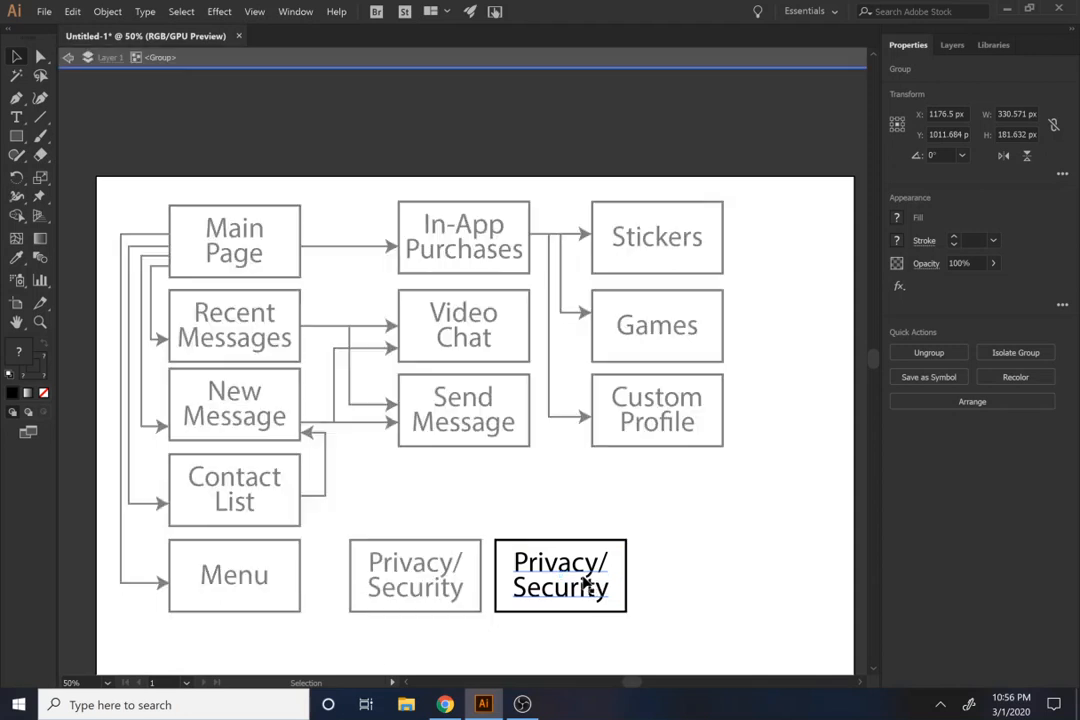
{"action": "left_click", "coordinate": [609, 590]}
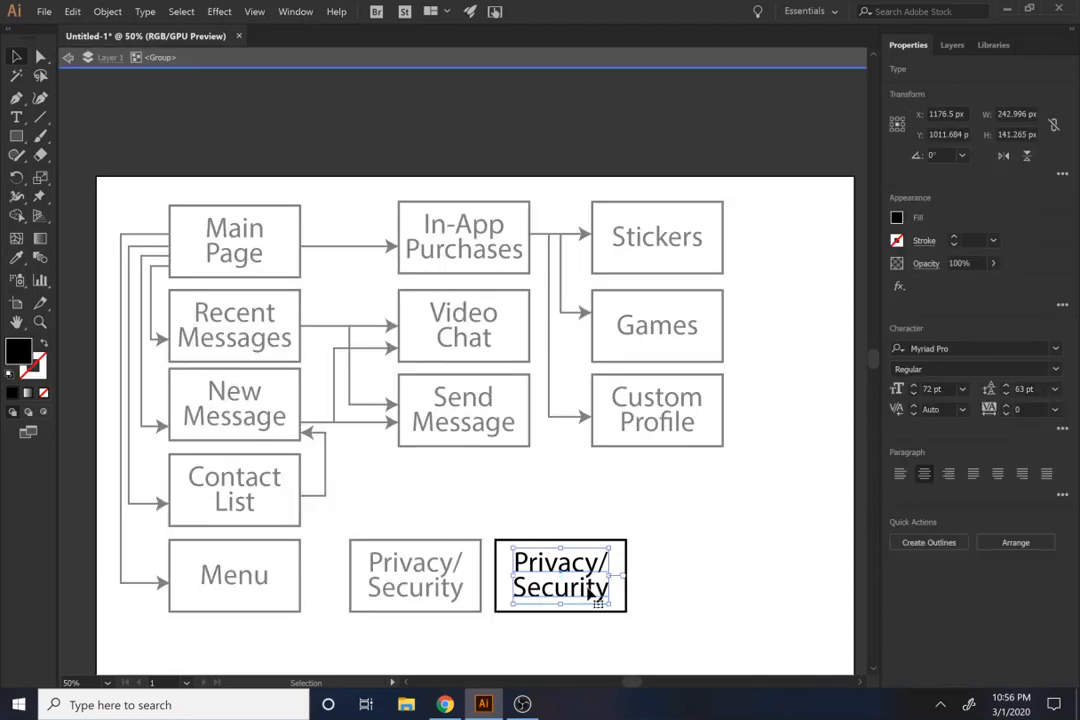
{"action": "double_click", "coordinate": [588, 588]}
{"action": "left_click", "coordinate": [589, 588]}
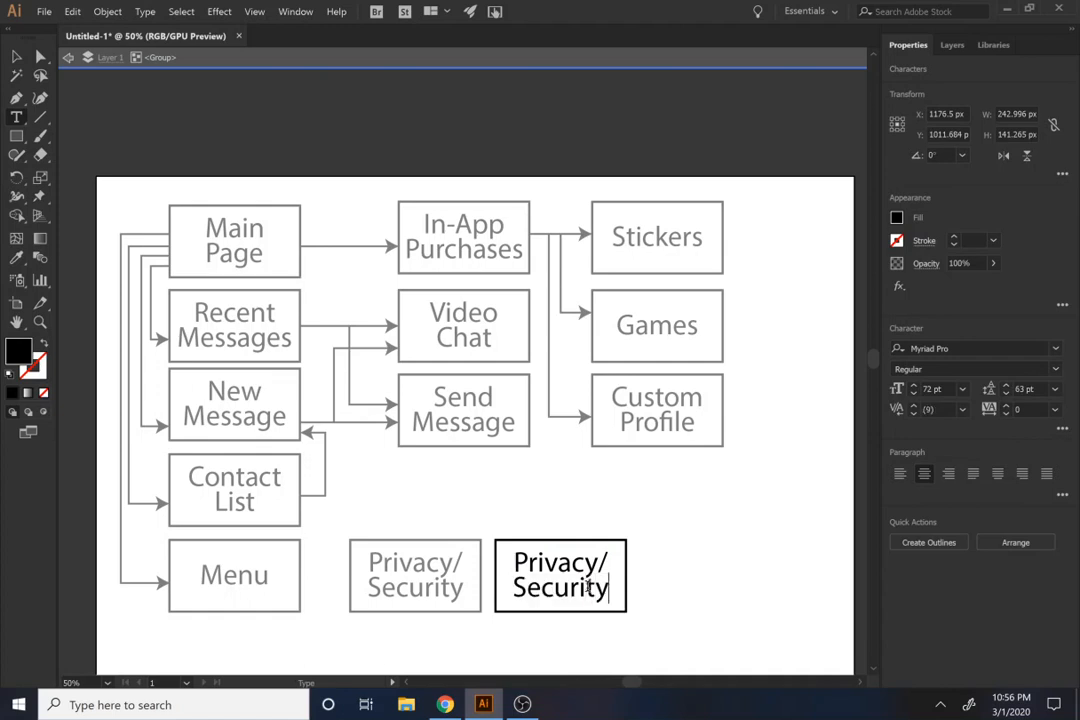
{"action": "key", "text": "ctrl+a"}
{"action": "type", "text": "P"}
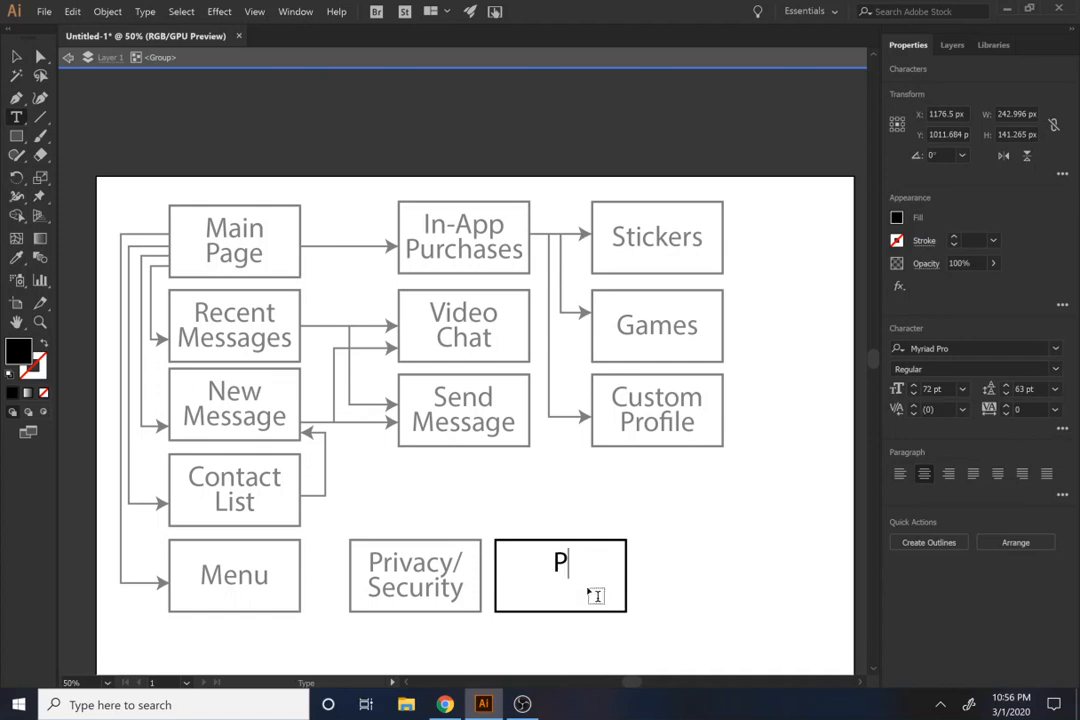
{"action": "type", "text": "ushNioti"}
{"action": "key", "text": "BackSpace"}
{"action": "key", "text": "BackSpace"}
{"action": "key", "text": "BackSpace"}
{"action": "key", "text": "BackSpace"}
{"action": "type", "text": "otifications"}
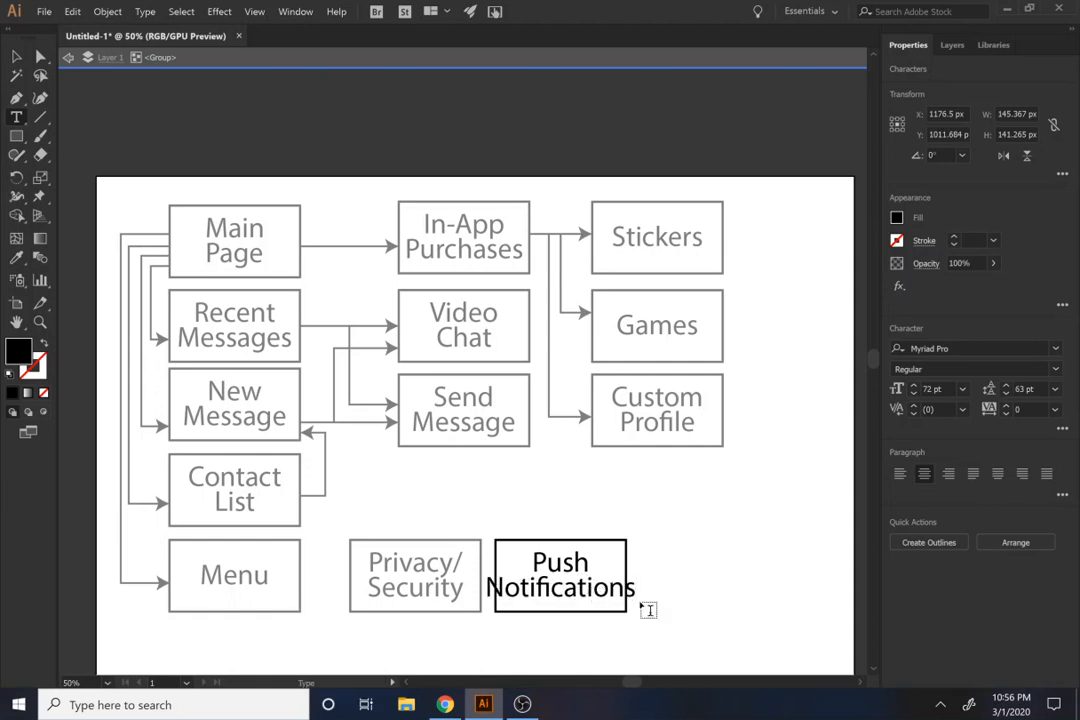
Step: Reduce the Push Notifications label's font size to 58 pt so it fits its frame, and leave isolation mode
{"action": "key", "text": "shift+Up"}
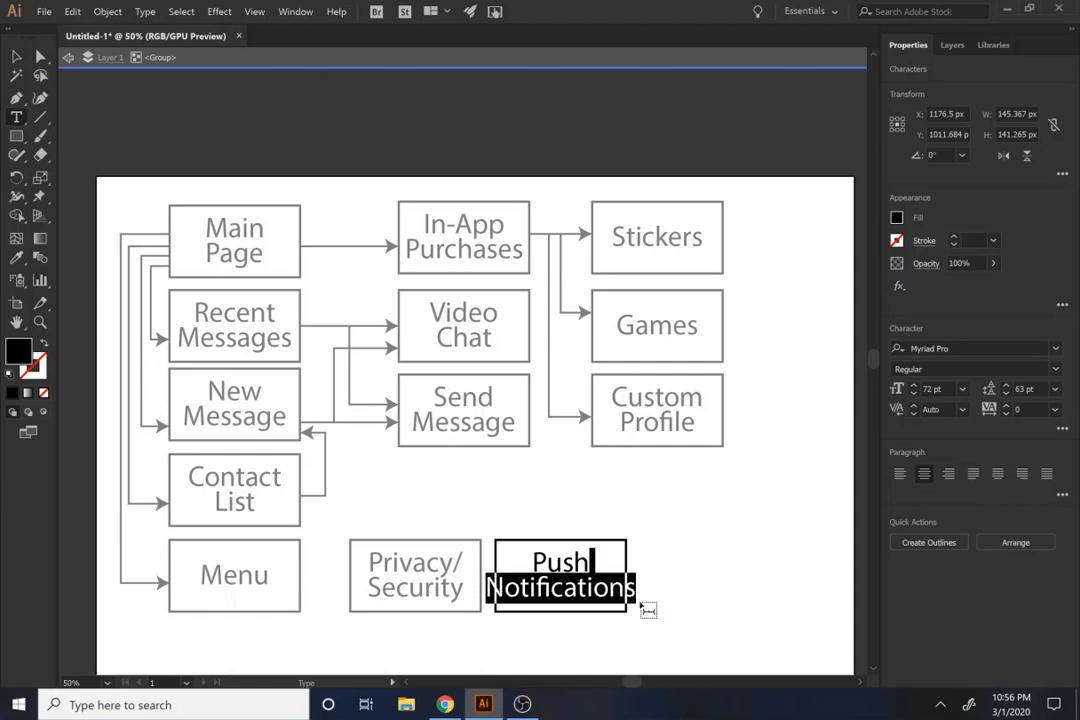
{"action": "key", "text": "ctrl+a"}
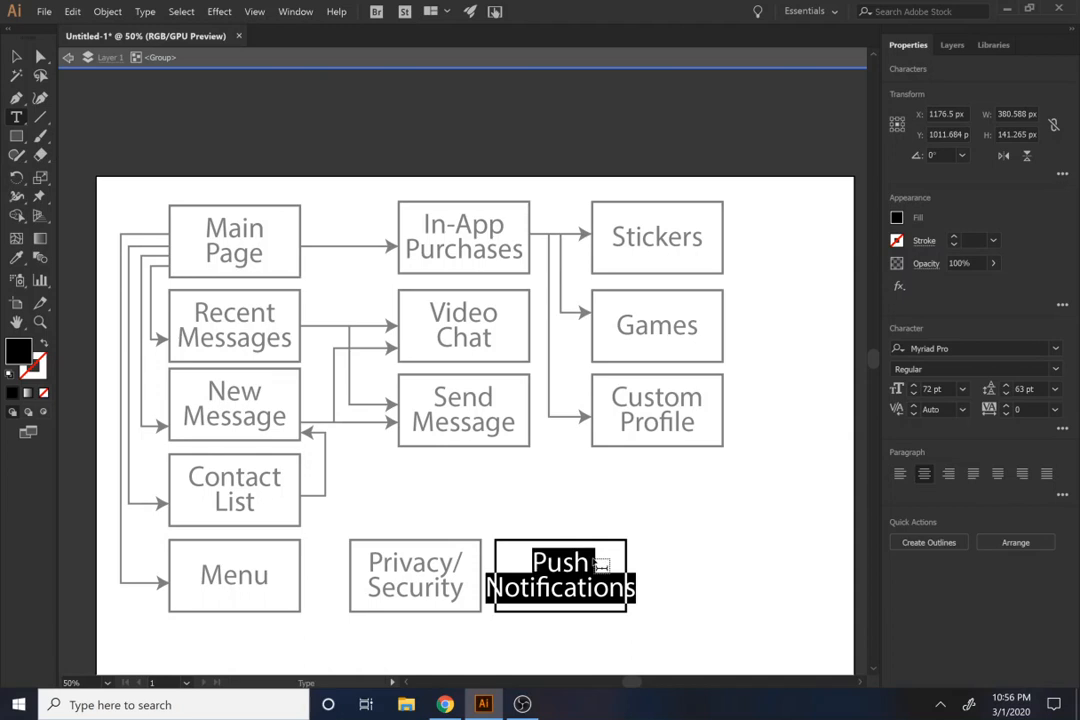
{"action": "left_click", "coordinate": [913, 393]}
{"action": "left_click", "coordinate": [913, 393]}
{"action": "left_click", "coordinate": [913, 393]}
{"action": "left_click", "coordinate": [913, 393]}
{"action": "left_click", "coordinate": [914, 393]}
{"action": "left_click", "coordinate": [914, 393]}
{"action": "left_click", "coordinate": [914, 393]}
{"action": "left_click", "coordinate": [914, 393]}
{"action": "left_click", "coordinate": [914, 393]}
{"action": "left_click", "coordinate": [914, 393]}
{"action": "left_click", "coordinate": [914, 393]}
{"action": "left_click", "coordinate": [914, 393]}
{"action": "key", "text": "Escape"}
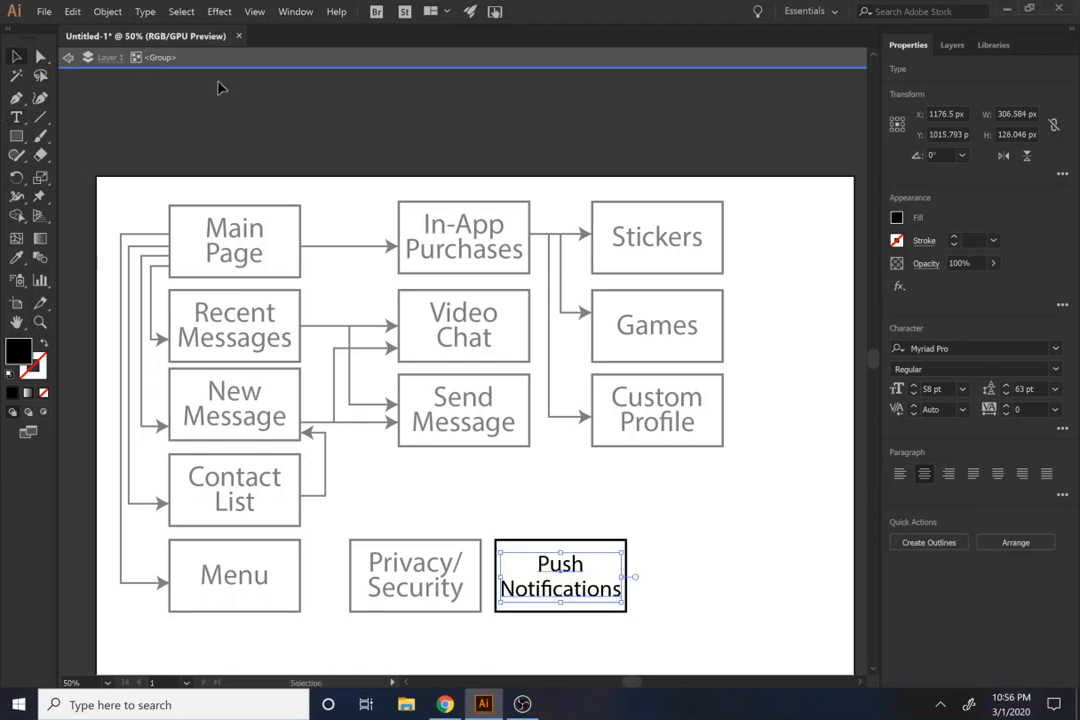
{"action": "key", "text": "Escape"}
Step: Duplicate the Privacy/Security box to the right of Push Notifications and relabel the copy "About"
{"action": "left_click", "coordinate": [429, 583]}
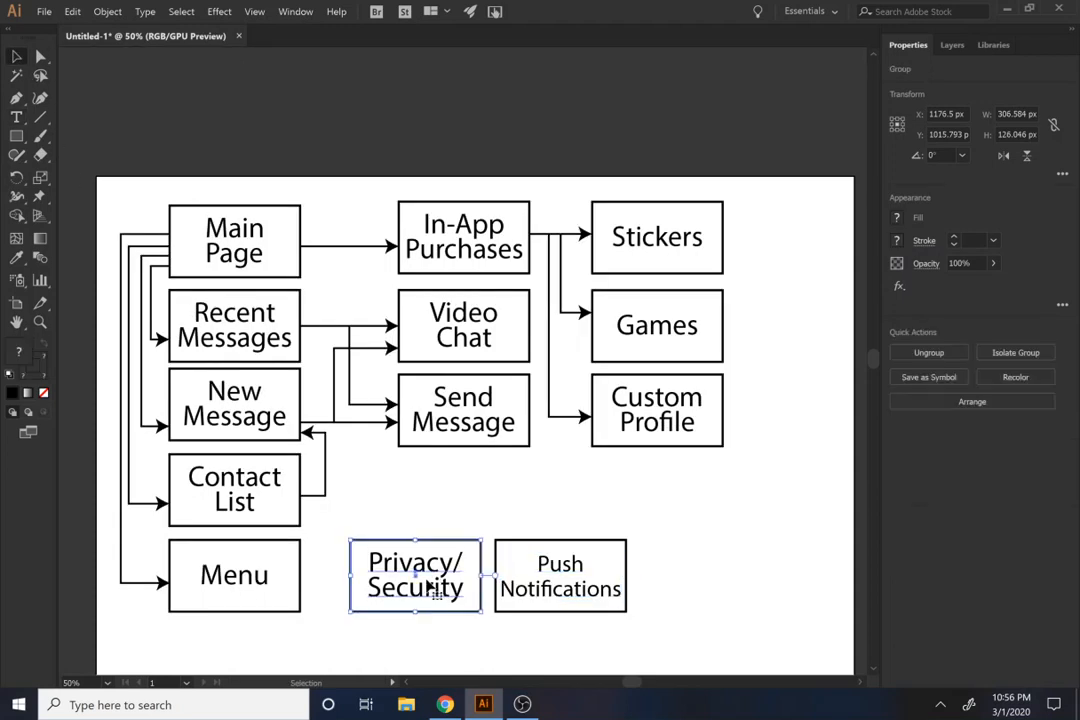
{"action": "left_click_drag", "start_coordinate": [423, 582], "coordinate": [717, 582]}
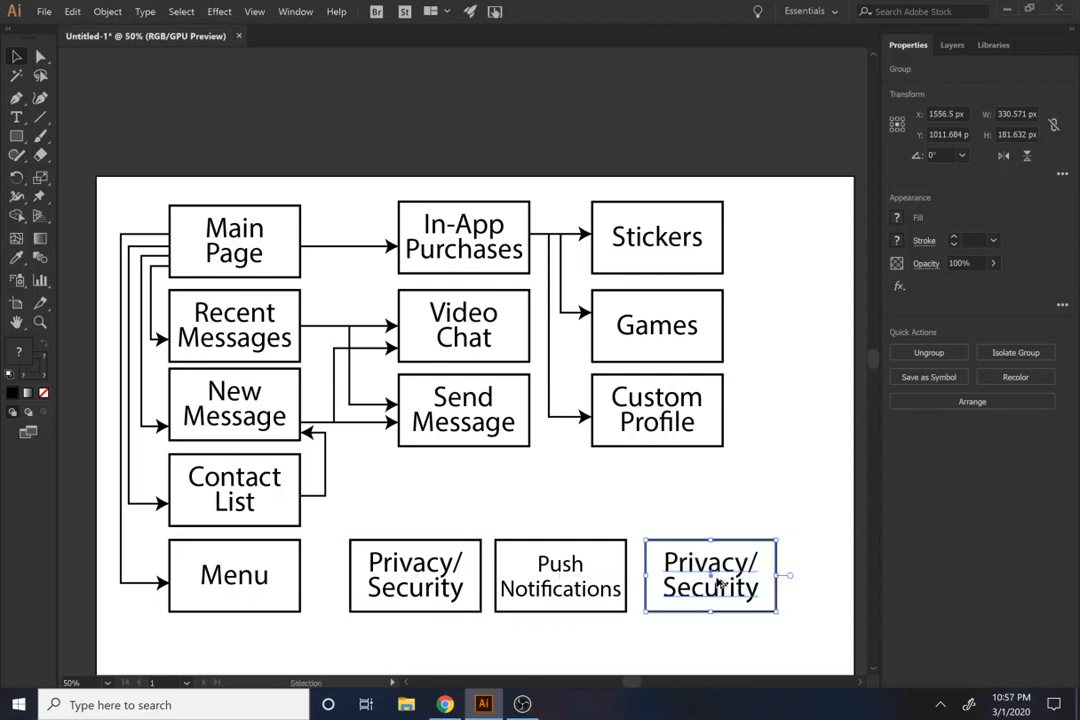
{"action": "double_click", "coordinate": [750, 594]}
{"action": "double_click", "coordinate": [750, 594]}
{"action": "double_click", "coordinate": [708, 583]}
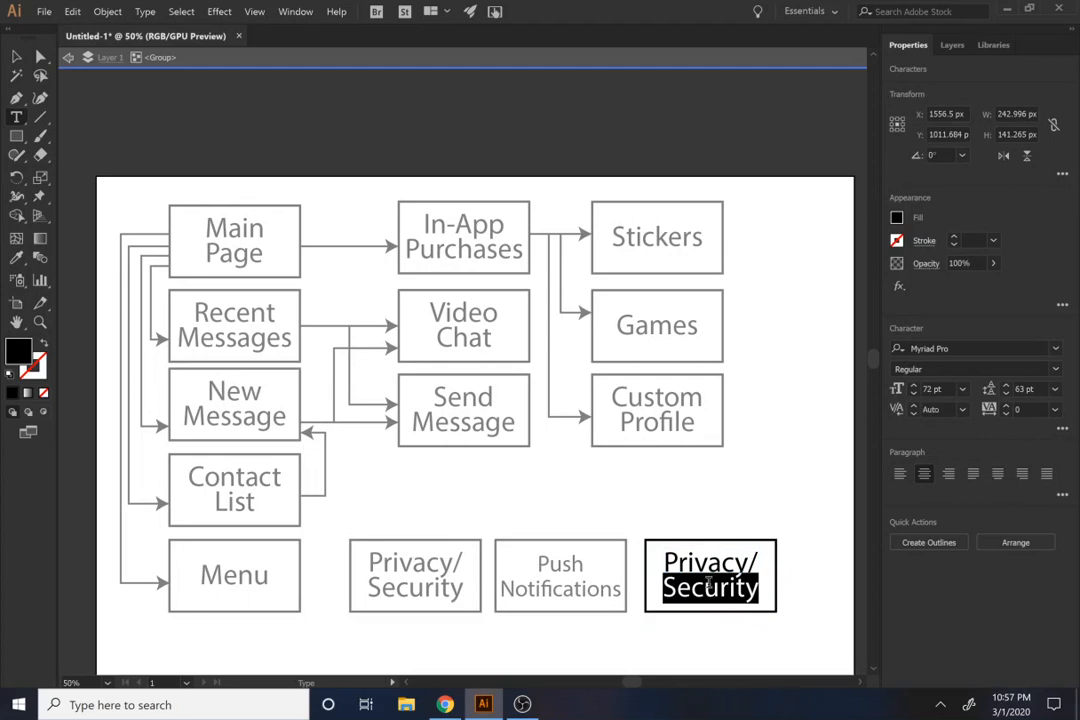
{"action": "left_click", "coordinate": [708, 584]}
{"action": "key", "text": "Right"}
{"action": "key", "text": "Right"}
{"action": "key", "text": "Right"}
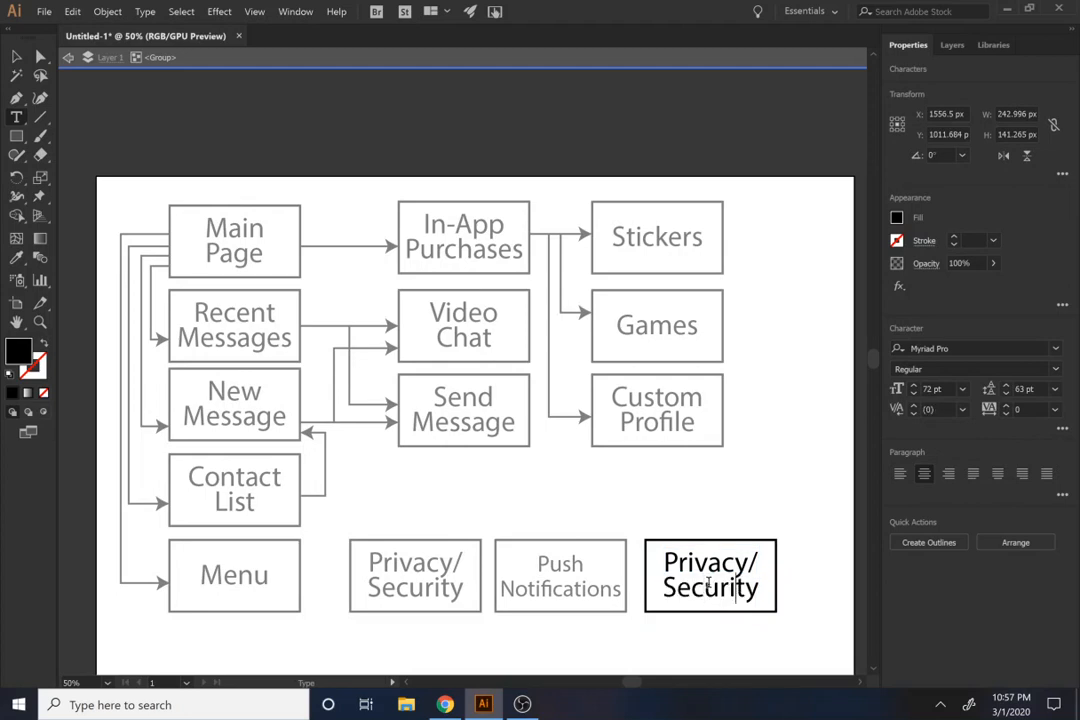
{"action": "key", "text": "ctrl+a"}
{"action": "type", "text": "About"}
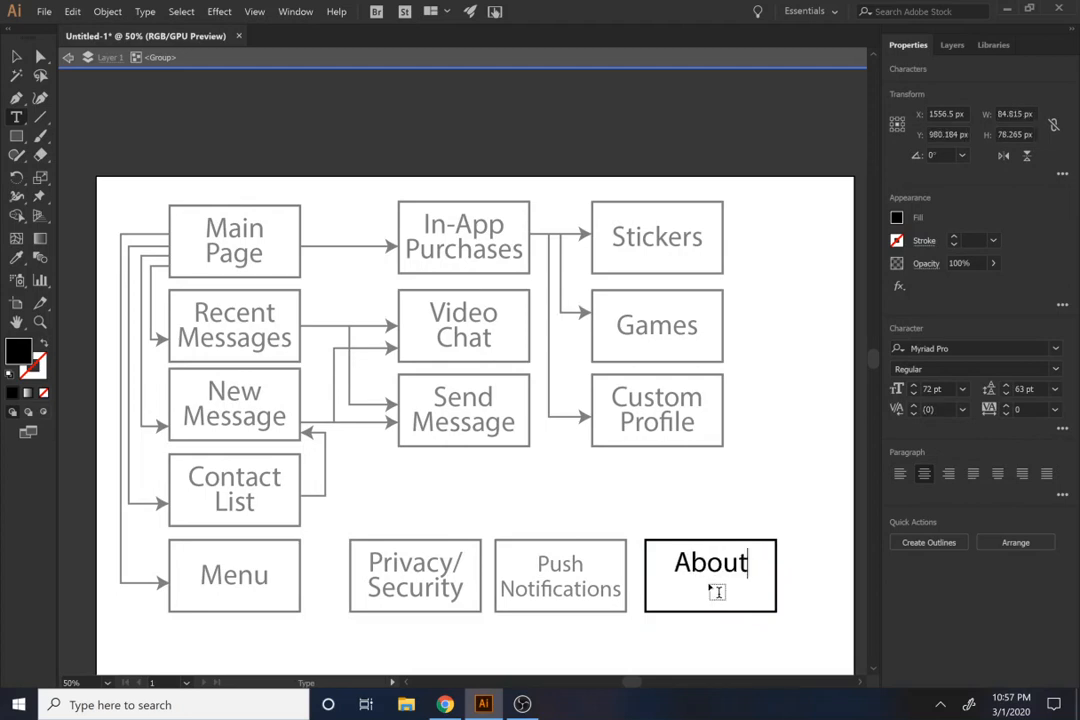
Step: Centre the About label vertically with its frame, move the box slightly down, and leave isolation mode
{"action": "left_click", "coordinate": [17, 54]}
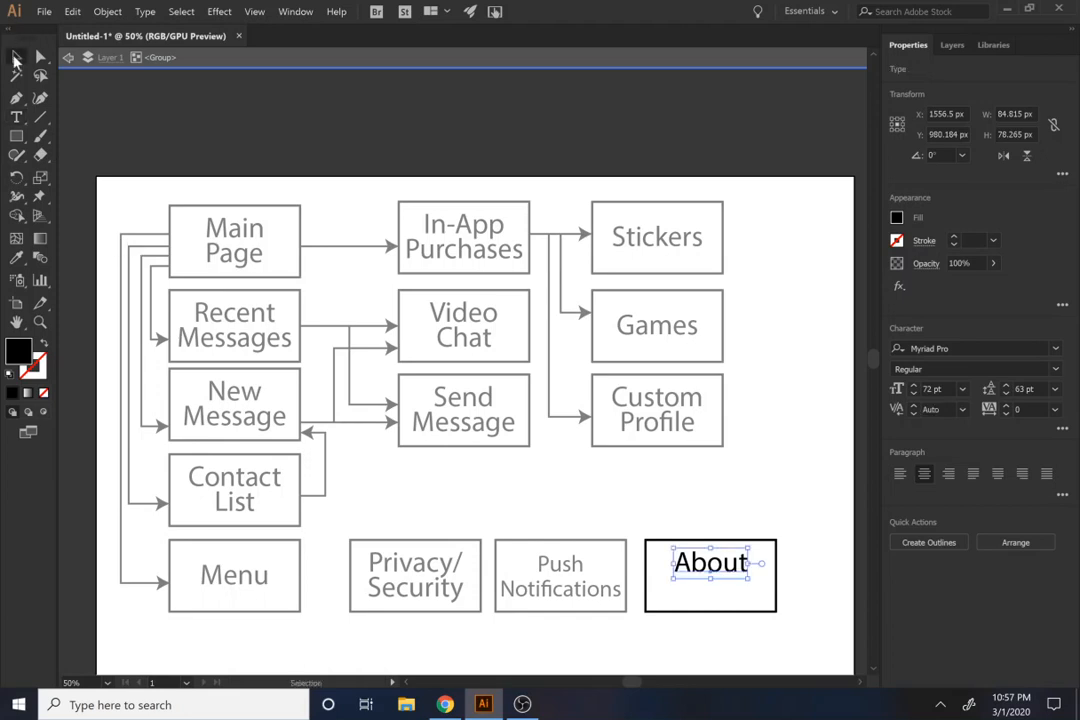
{"action": "left_click_drag", "start_coordinate": [725, 509], "coordinate": [759, 647]}
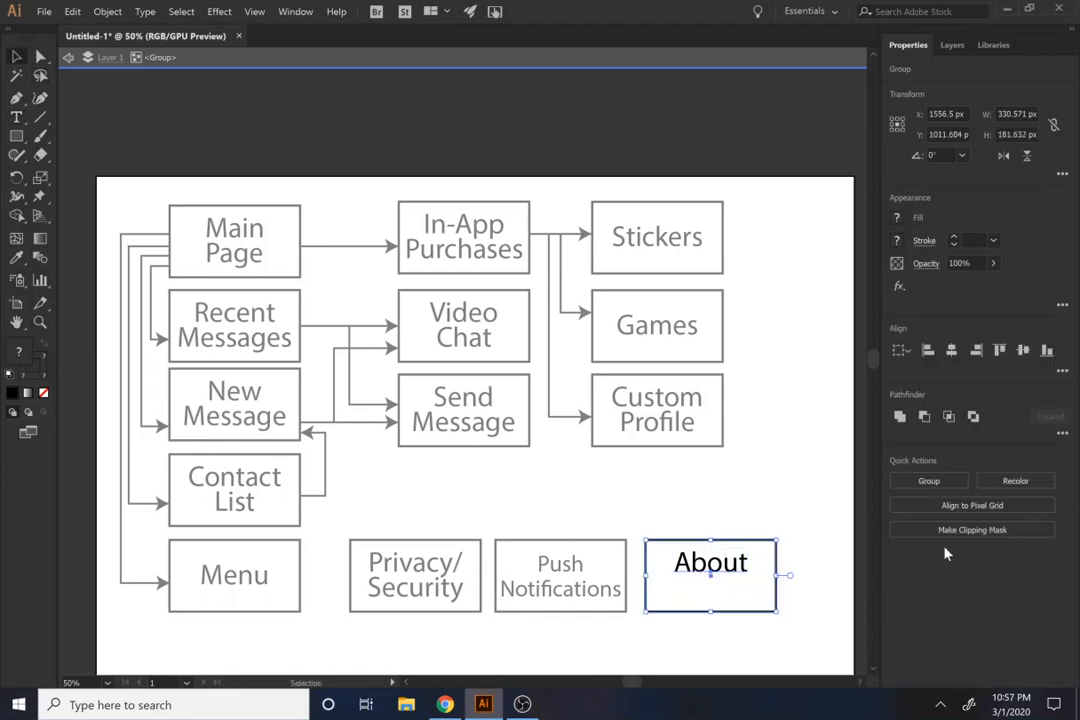
{"action": "left_click", "coordinate": [1022, 351]}
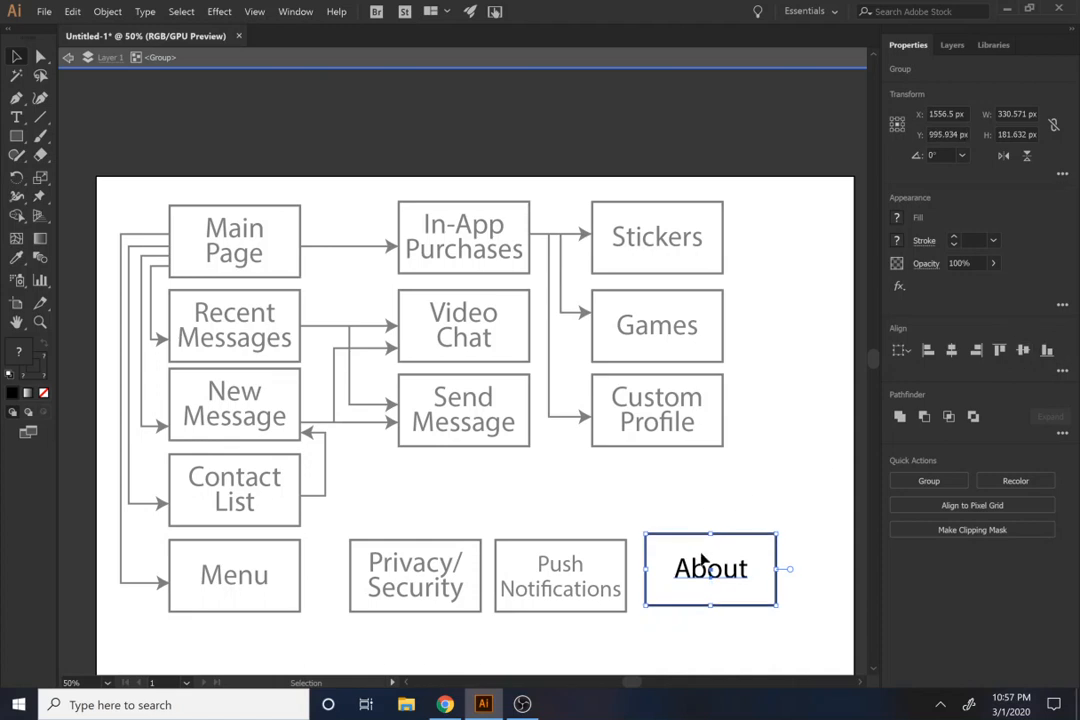
{"action": "left_click_drag", "start_coordinate": [702, 560], "coordinate": [703, 568]}
{"action": "left_click", "coordinate": [762, 496]}
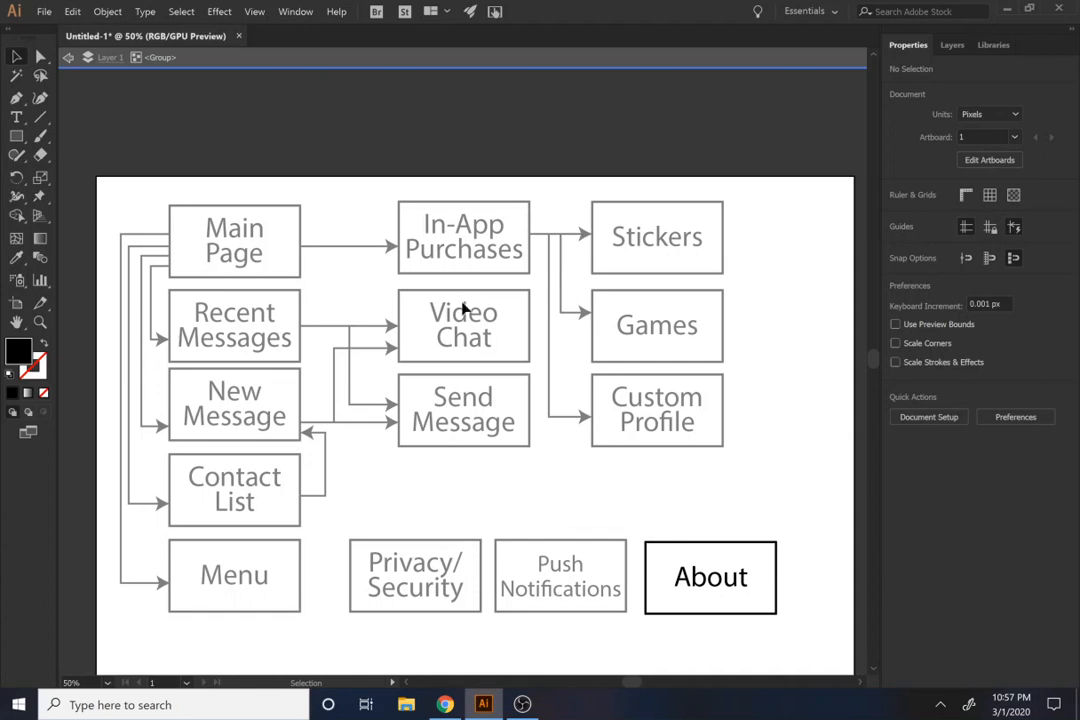
{"action": "double_click", "coordinate": [412, 77]}
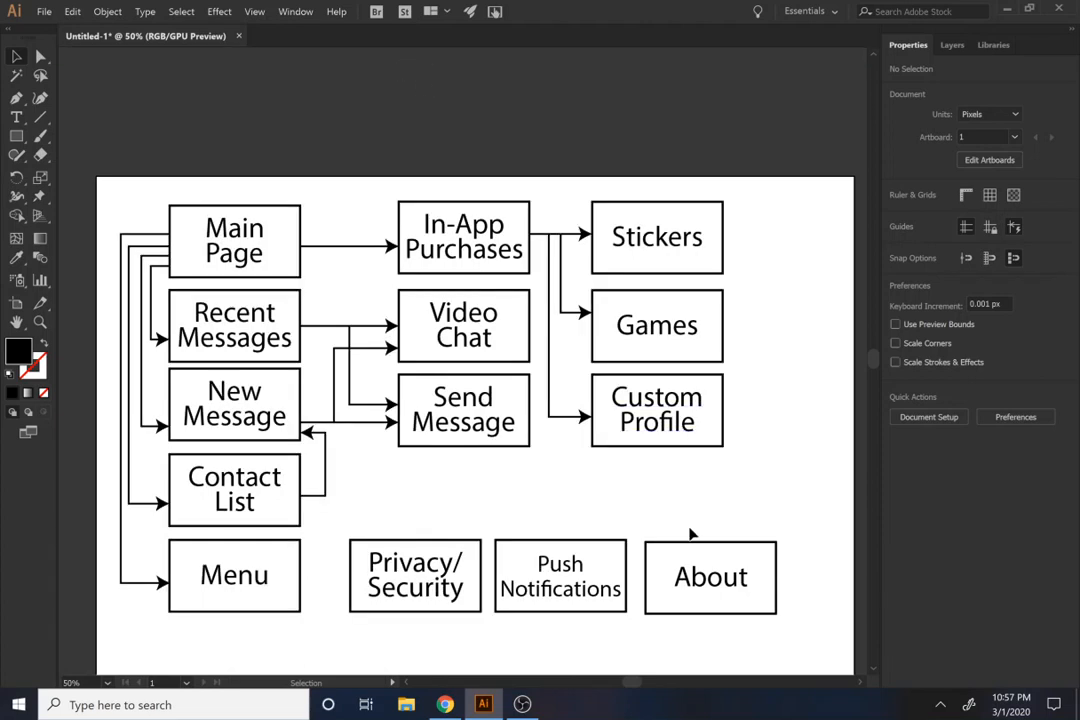
Step: Align the Privacy/Security, Push Notifications and About boxes on their vertical centres and shift them slightly left towards Menu
{"action": "right_click", "coordinate": [708, 594]}
{"action": "left_click", "coordinate": [718, 644]}
{"action": "left_click_drag", "start_coordinate": [718, 644], "coordinate": [472, 594]}
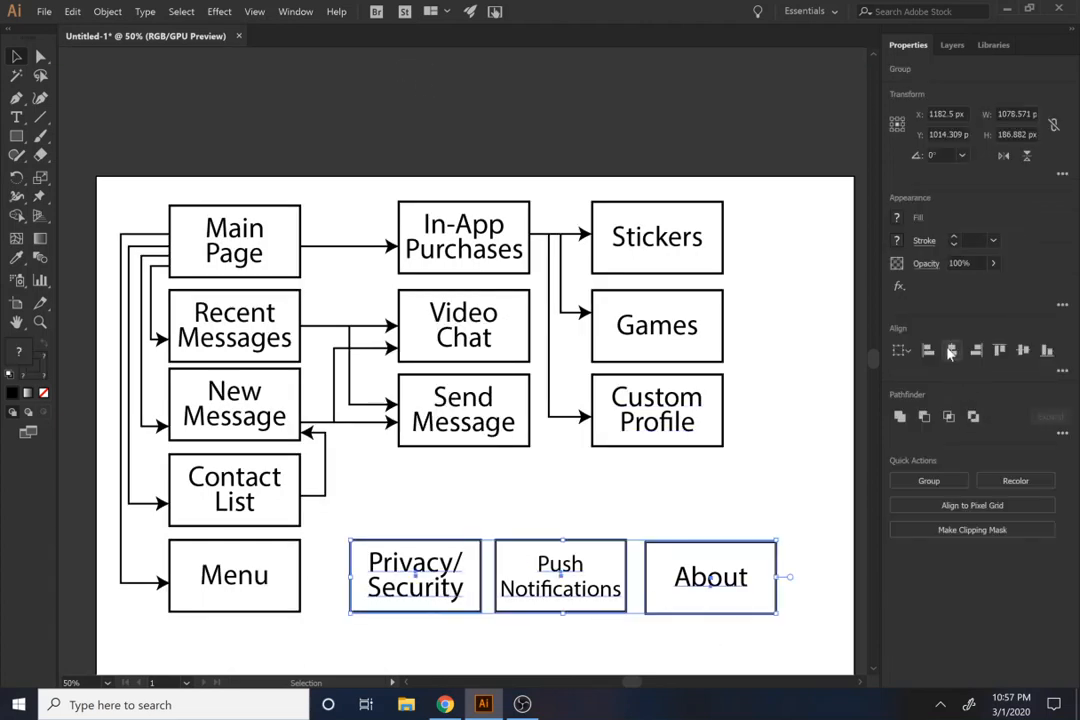
{"action": "left_click", "coordinate": [1030, 352]}
{"action": "left_click_drag", "start_coordinate": [570, 595], "coordinate": [556, 592]}
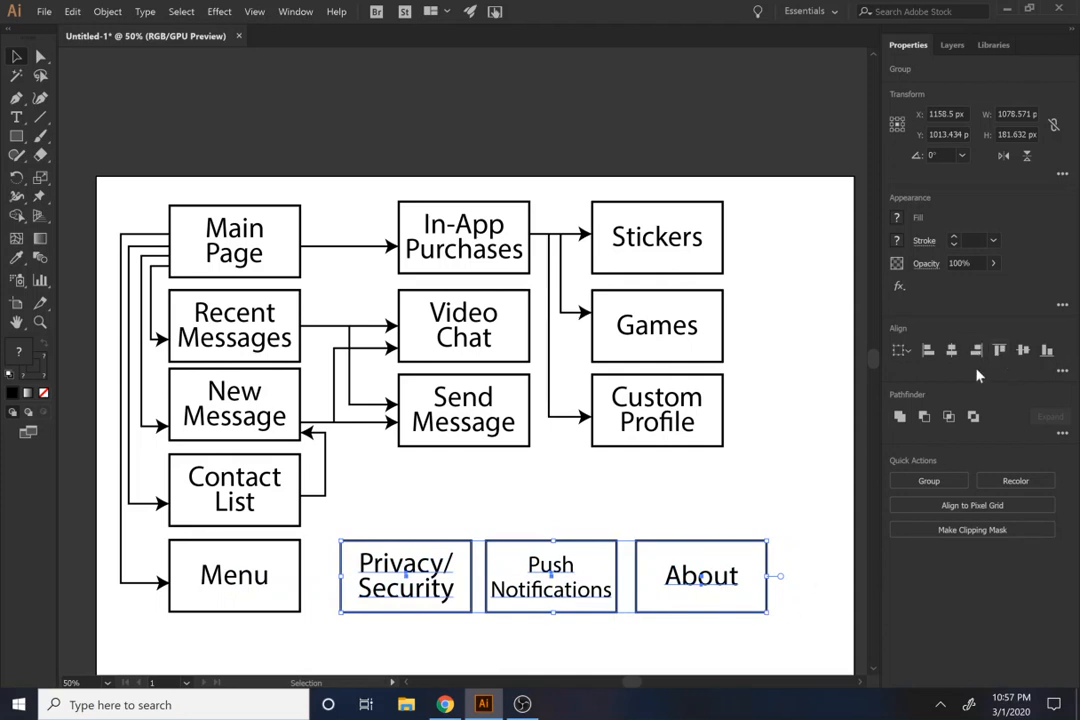
Step: Distribute the horizontal spacing evenly between the Privacy/Security, Push Notifications and About boxes
{"action": "left_click", "coordinate": [1062, 371]}
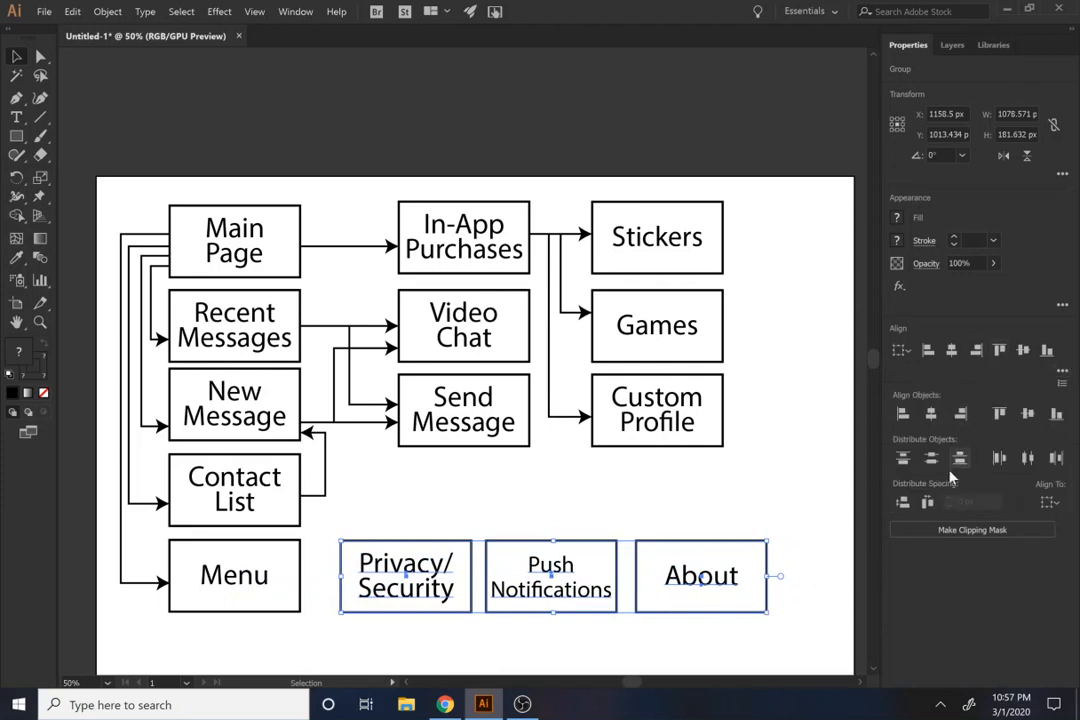
{"action": "left_click", "coordinate": [931, 505]}
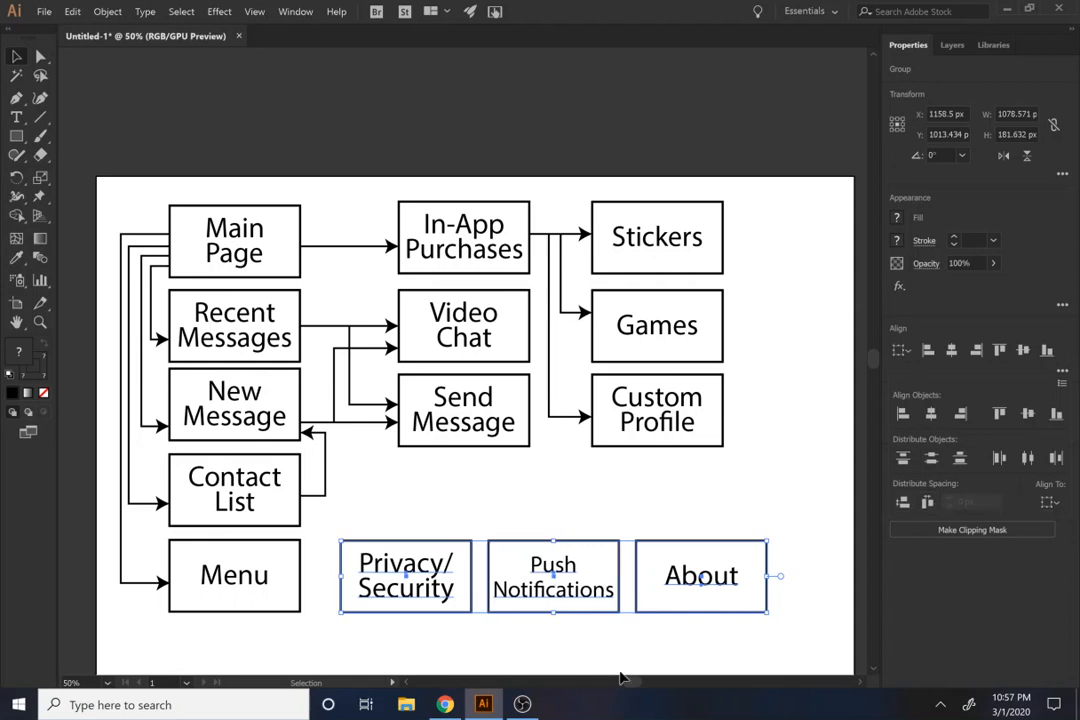
{"action": "left_click", "coordinate": [318, 640]}
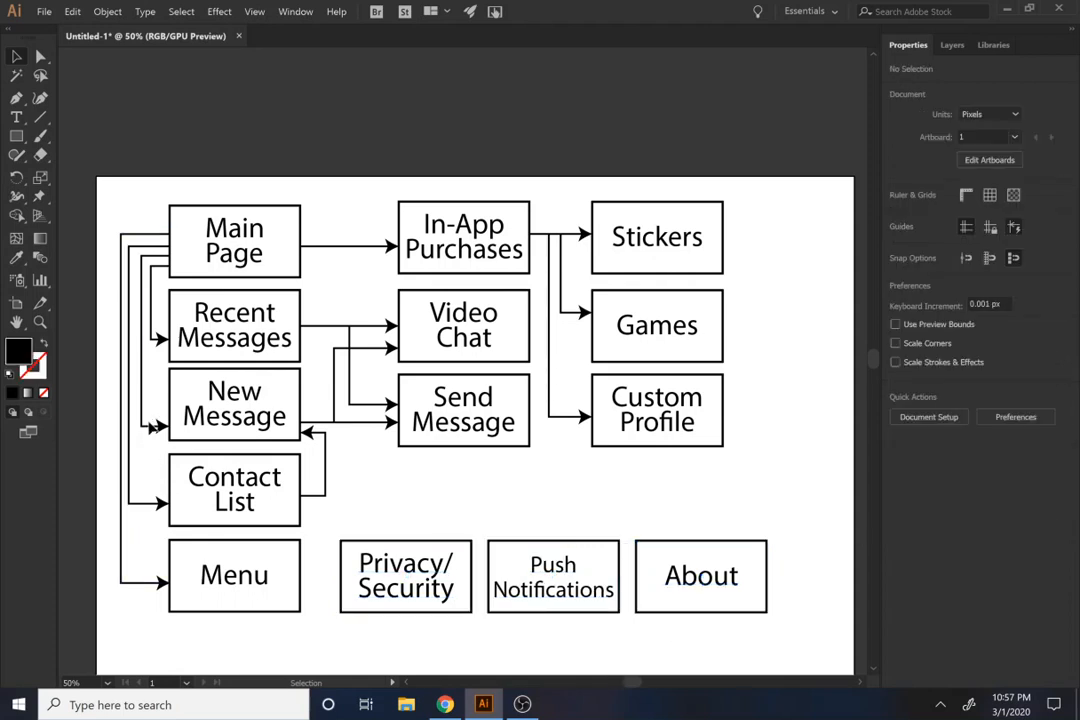
Step: Copy the Main Page to New Message connector, rotate it 90° beneath Menu and Privacy/Security with its arrow up, and shorten its height to about 57 px
{"action": "left_click_drag", "start_coordinate": [151, 427], "coordinate": [358, 648]}
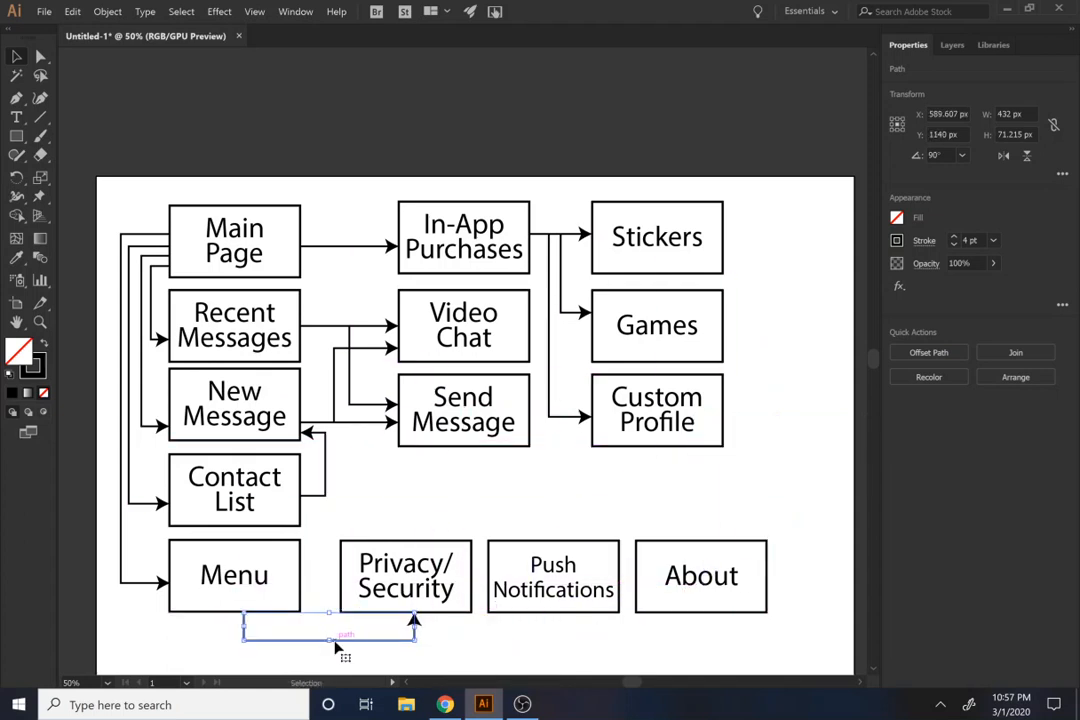
{"action": "left_click_drag", "start_coordinate": [330, 638], "coordinate": [330, 638]}
{"action": "left_click_drag", "start_coordinate": [465, 624], "coordinate": [472, 463]}
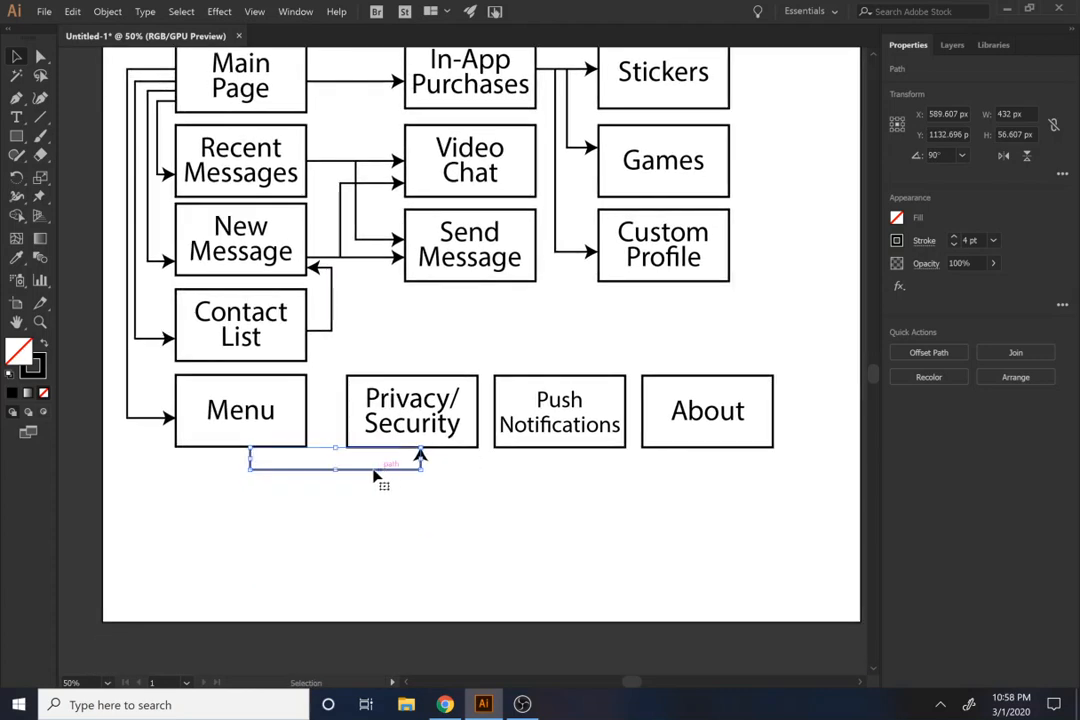